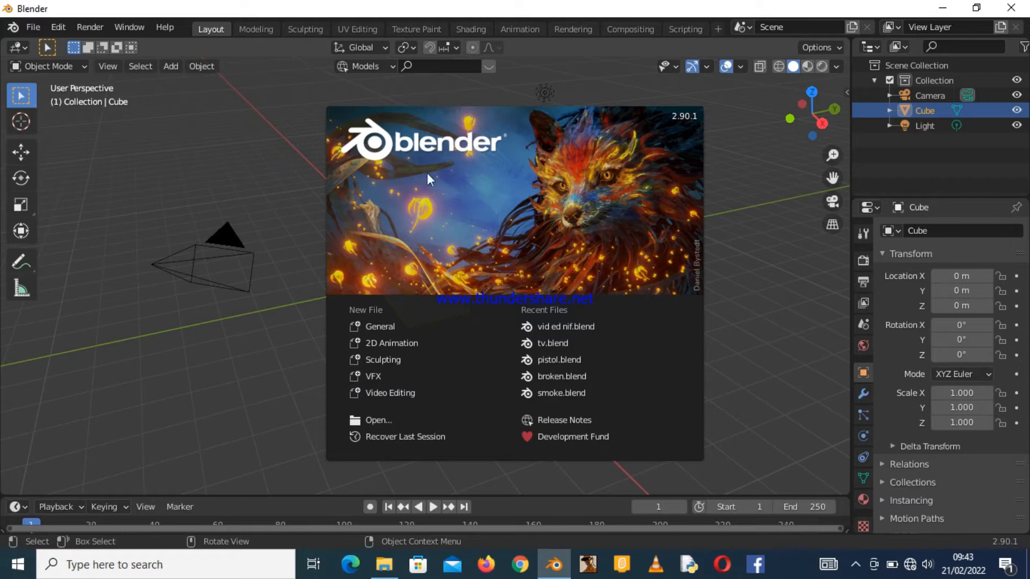
Start a new General file from the splash screen.
{"action": "left_click", "coordinate": [375, 327]}
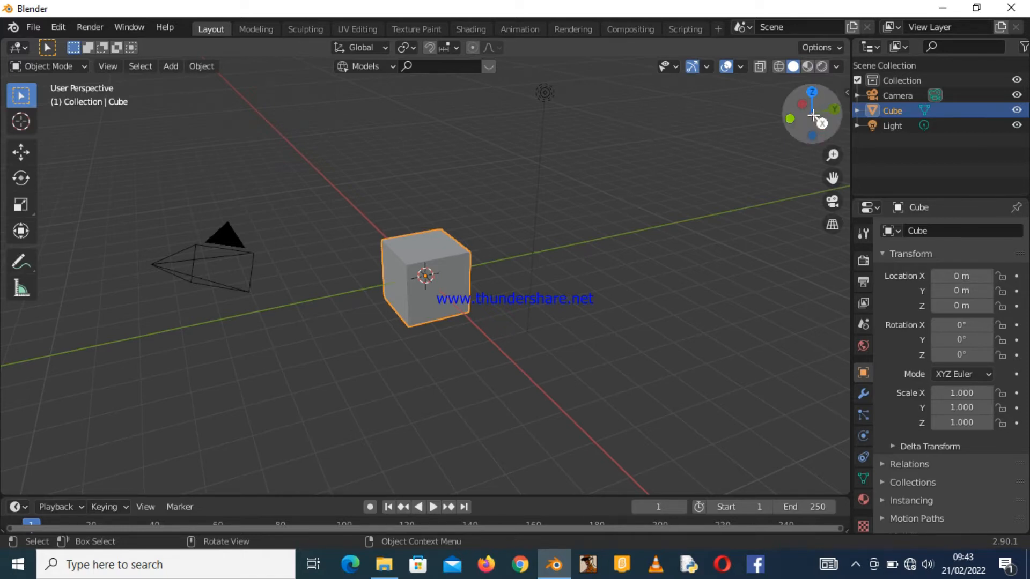
{"action": "left_click_drag", "start_coordinate": [804, 109], "coordinate": [750, 114]}
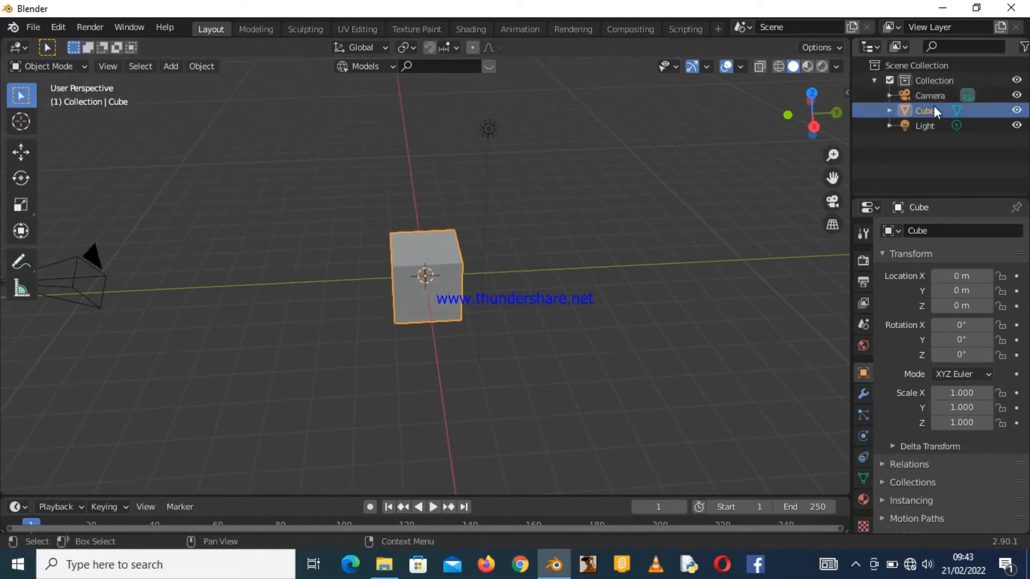
Select the cube and flatten it by scaling along the Y axis to about 0.07.
{"action": "left_click", "coordinate": [920, 96]}
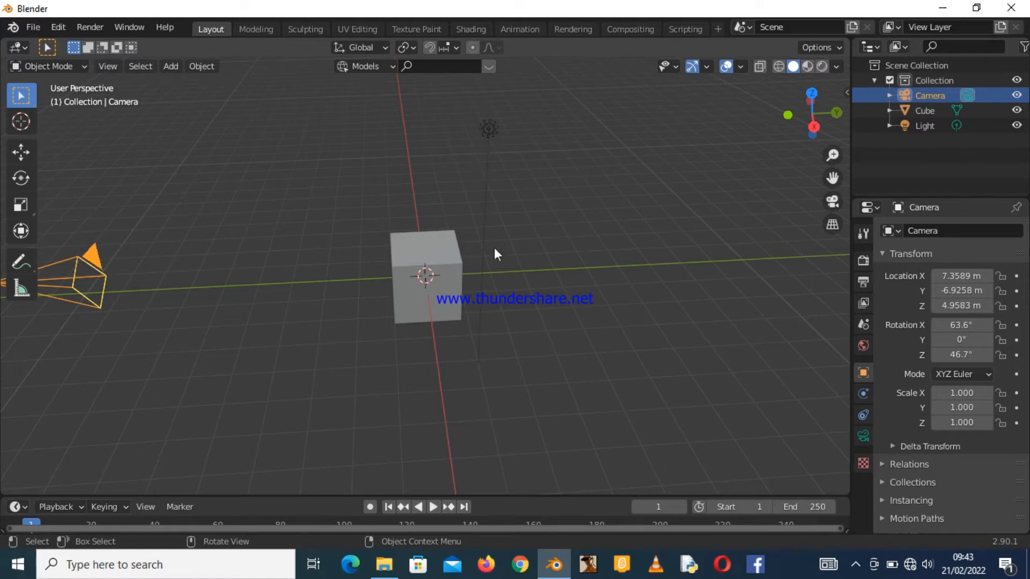
{"action": "left_click", "coordinate": [407, 255]}
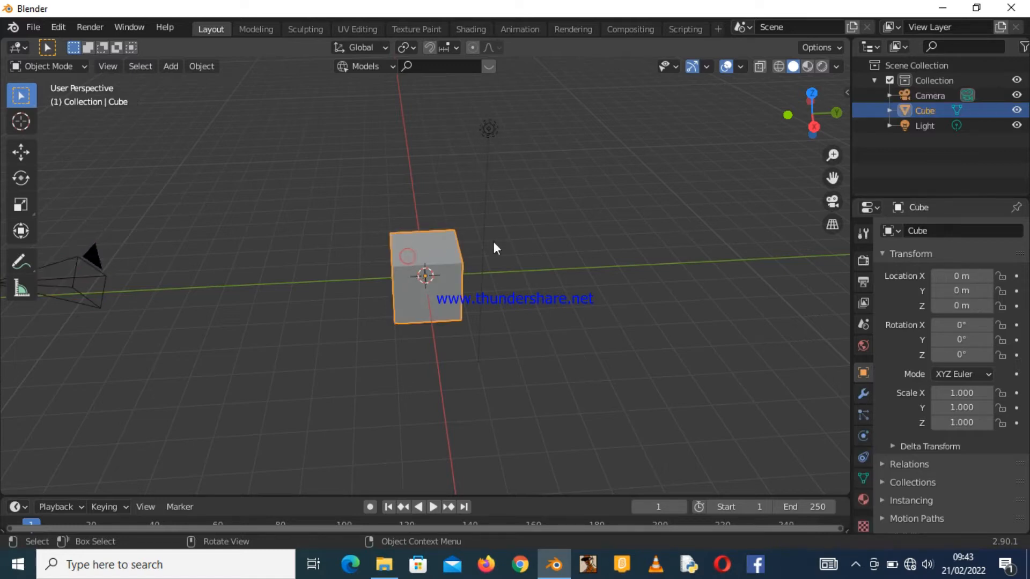
{"action": "left_click_drag", "start_coordinate": [821, 104], "coordinate": [788, 102]}
{"action": "left_click_drag", "start_coordinate": [546, 73], "coordinate": [537, 167]}
{"action": "left_click_drag", "start_coordinate": [473, 218], "coordinate": [504, 177]}
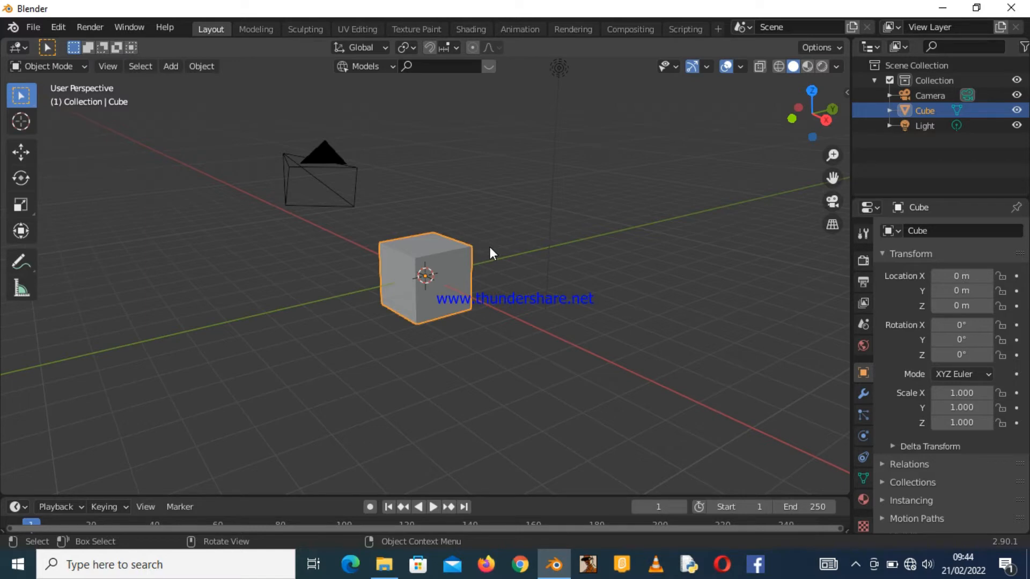
{"action": "key", "text": "s"}
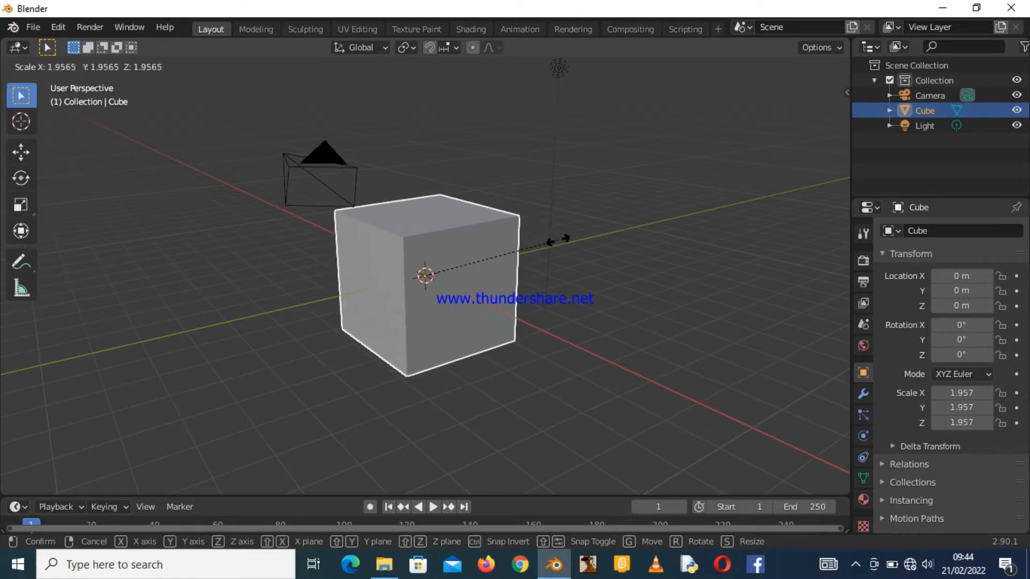
{"action": "key", "text": "y"}
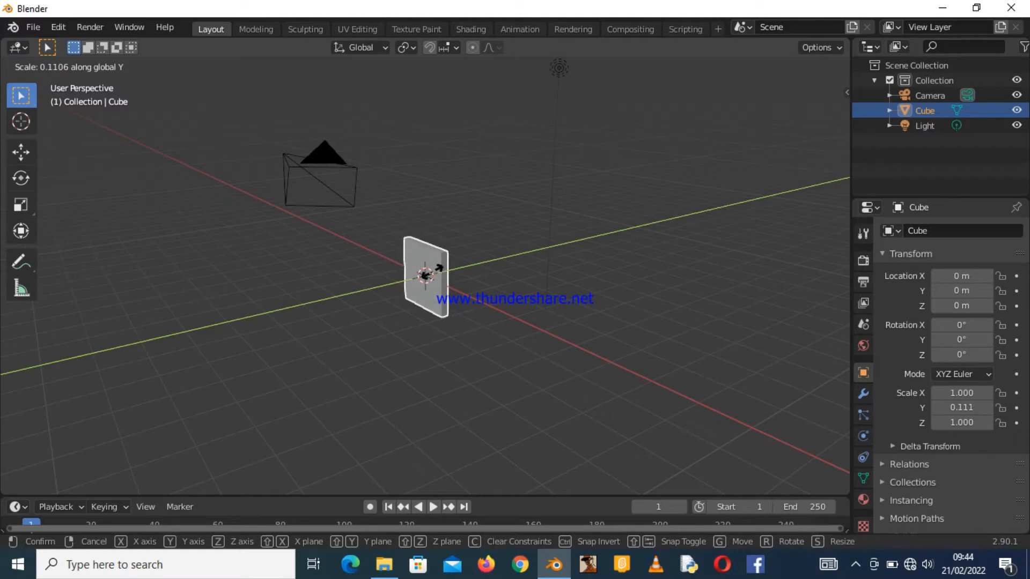
{"action": "left_click", "coordinate": [431, 277]}
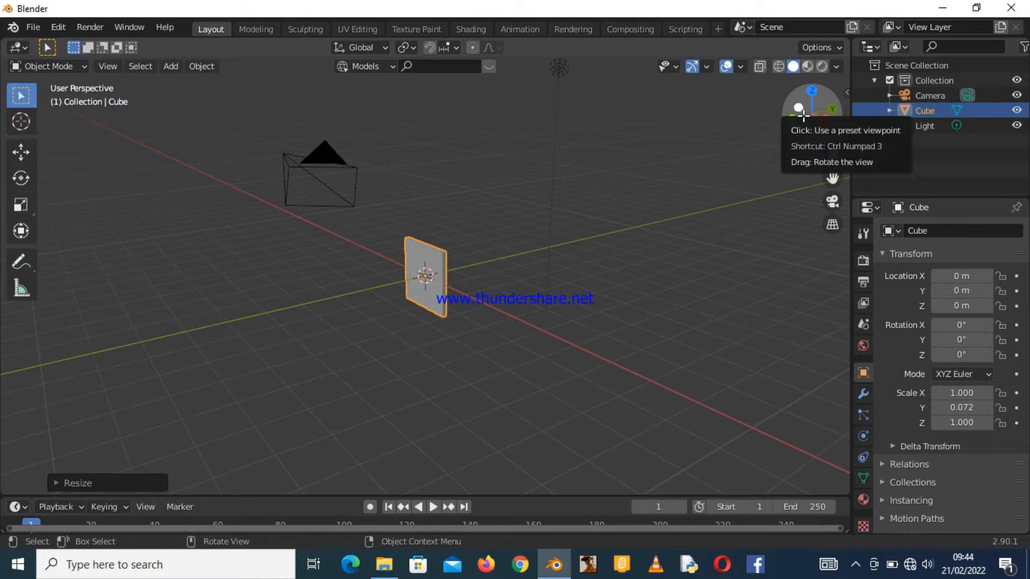
Stretch the cube along the X axis to a scale of about 2.09.
{"action": "left_click_drag", "start_coordinate": [803, 114], "coordinate": [890, 121]}
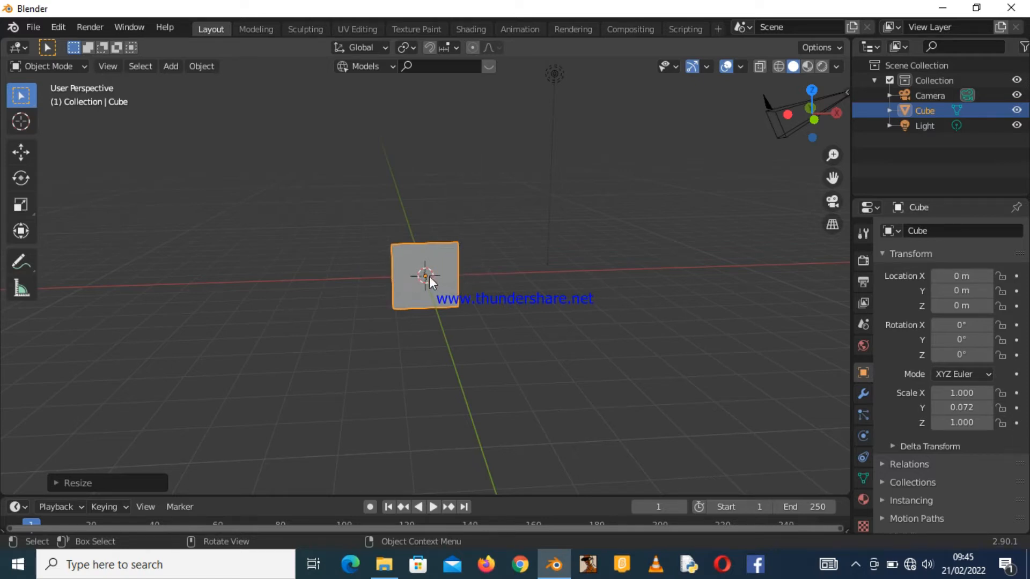
{"action": "key", "text": "s"}
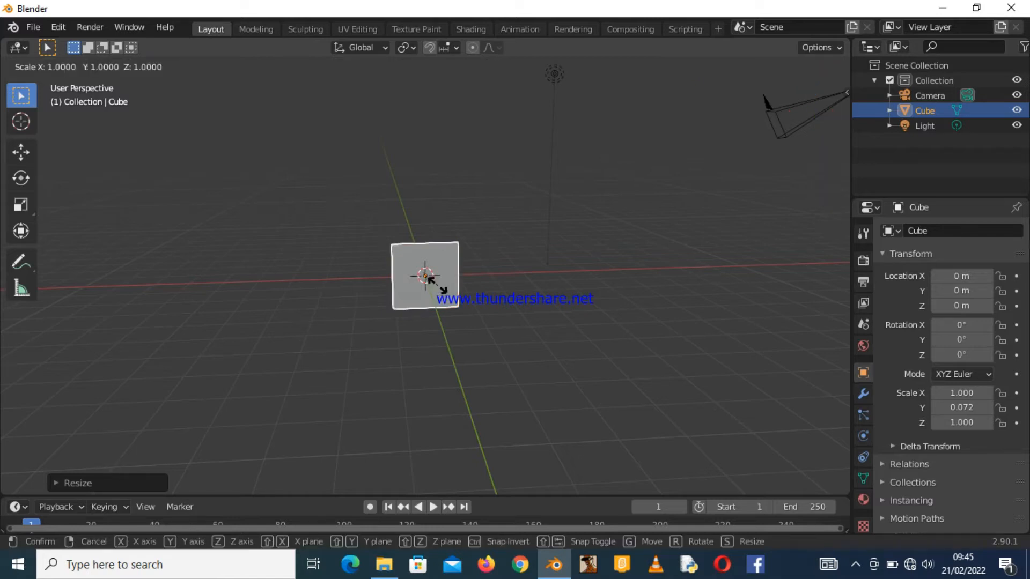
{"action": "key", "text": "x"}
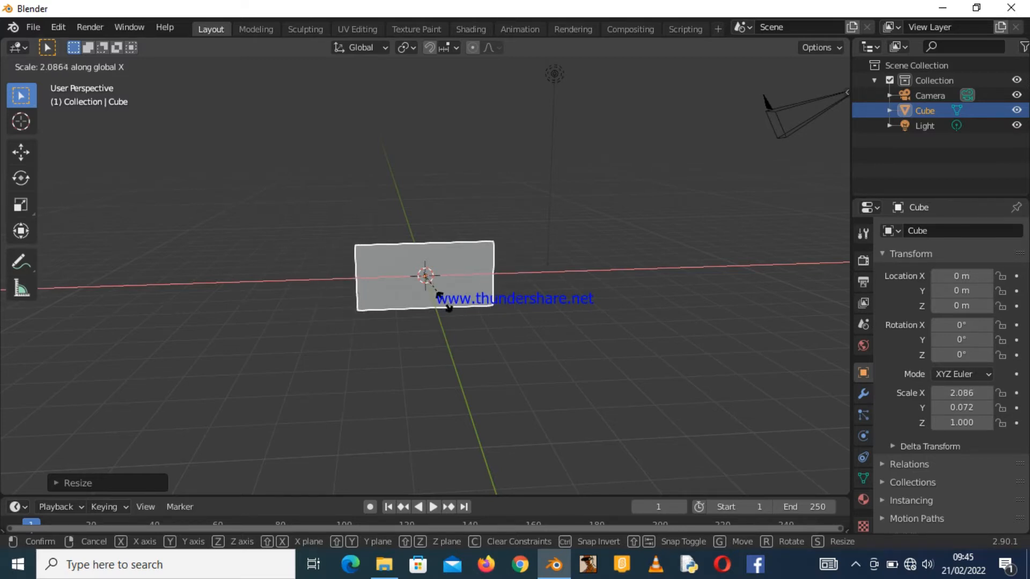
{"action": "left_click", "coordinate": [445, 303]}
Move the panel straight up along Z to about 2.67 m.
{"action": "mouse_move", "coordinate": [814, 114]}
{"action": "left_mouse_down"}
{"action": "mouse_move", "coordinate": [751, 118]}
{"action": "mouse_move", "coordinate": [835, 117]}
{"action": "mouse_move", "coordinate": [718, 116]}
{"action": "mouse_move", "coordinate": [841, 115]}
{"action": "mouse_move", "coordinate": [716, 114]}
{"action": "mouse_move", "coordinate": [826, 119]}
{"action": "mouse_move", "coordinate": [936, 99]}
{"action": "mouse_move", "coordinate": [802, 134]}
{"action": "mouse_move", "coordinate": [853, 127]}
{"action": "mouse_move", "coordinate": [811, 120]}
{"action": "left_mouse_up"}
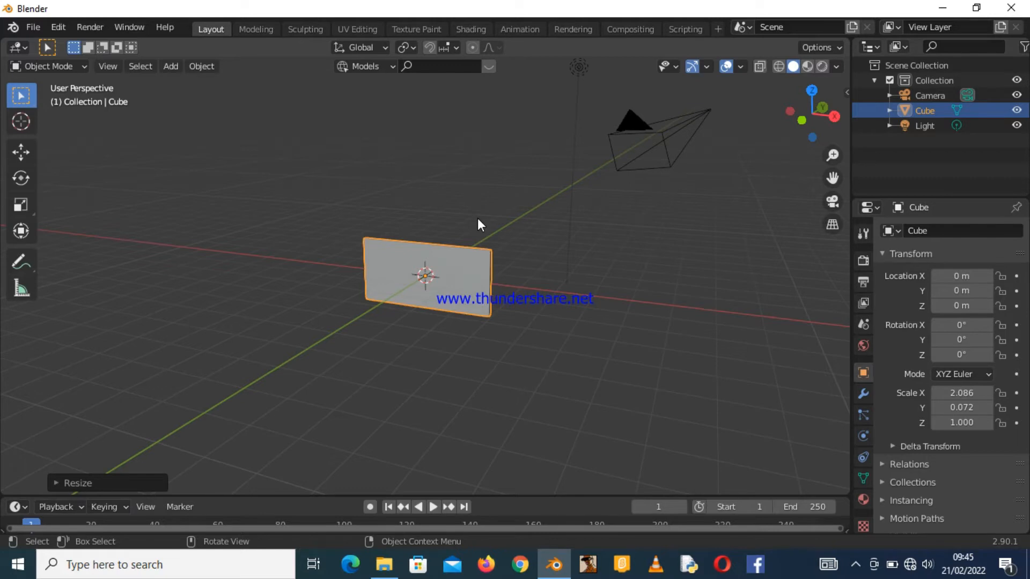
{"action": "key", "text": "g"}
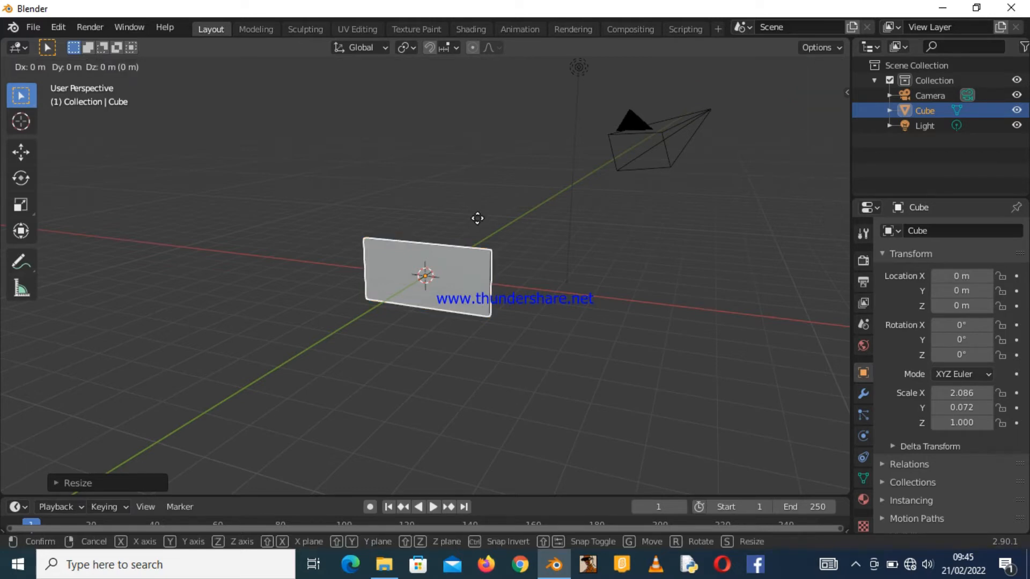
{"action": "key", "text": "z"}
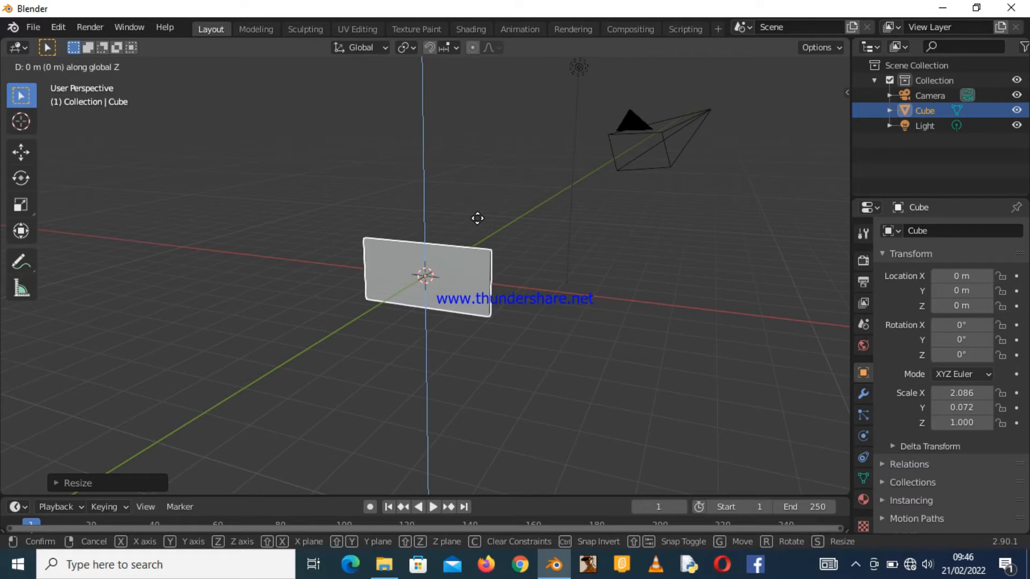
{"action": "key", "text": "z"}
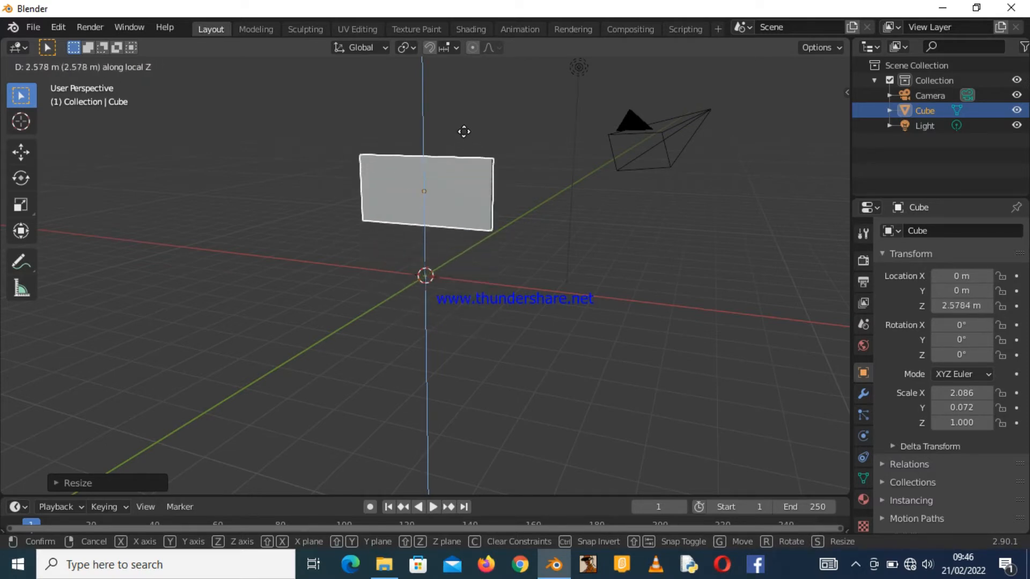
{"action": "left_click", "coordinate": [464, 131]}
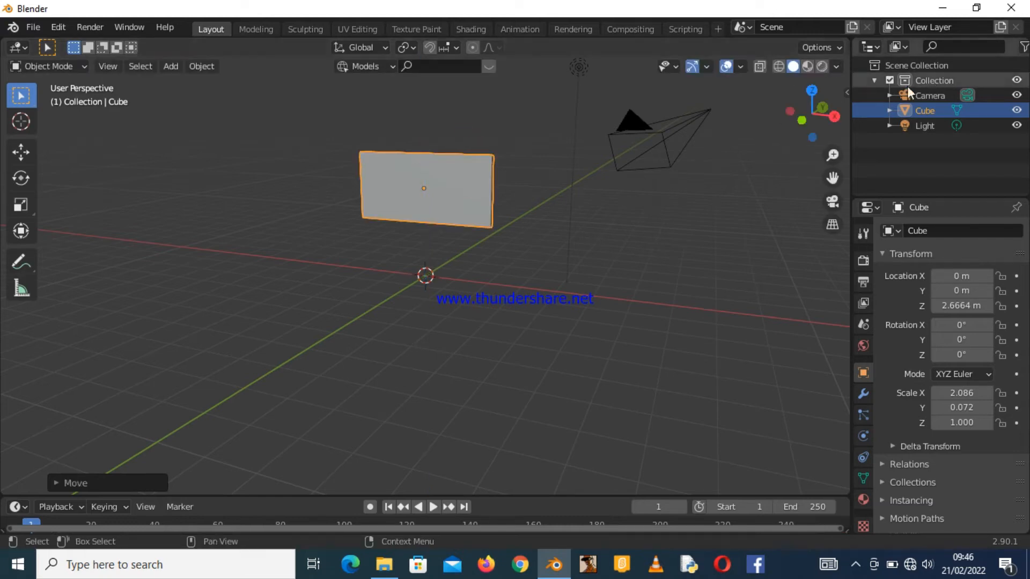
Switch the panel into Edit Mode.
{"action": "left_click_drag", "start_coordinate": [812, 114], "coordinate": [843, 109]}
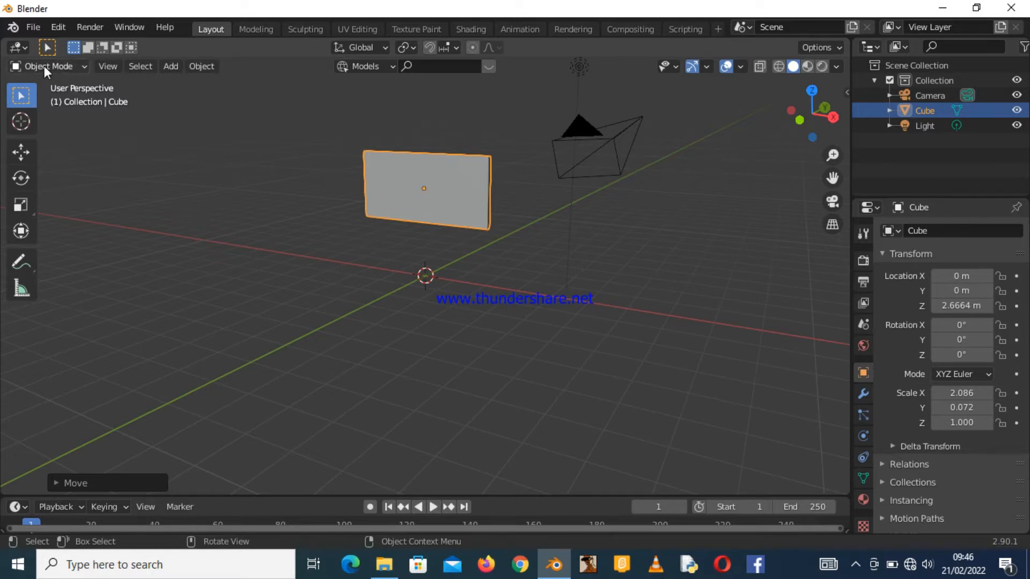
{"action": "left_click", "coordinate": [84, 67]}
{"action": "key", "text": "Tab"}
{"action": "left_click_drag", "start_coordinate": [810, 122], "coordinate": [534, 151]}
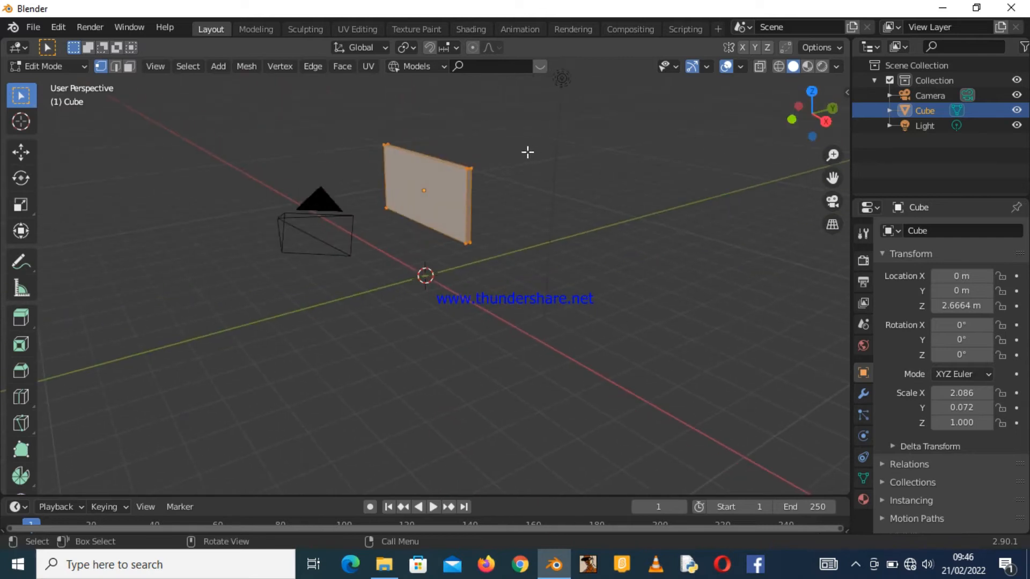
{"action": "key", "text": "Tab"}
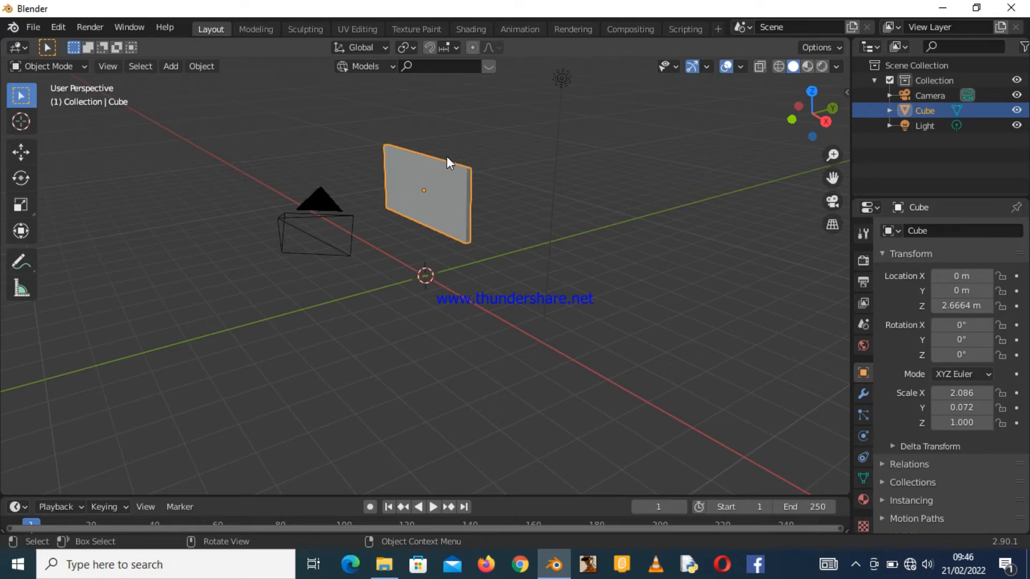
{"action": "left_click", "coordinate": [81, 66]}
{"action": "left_click", "coordinate": [82, 96]}
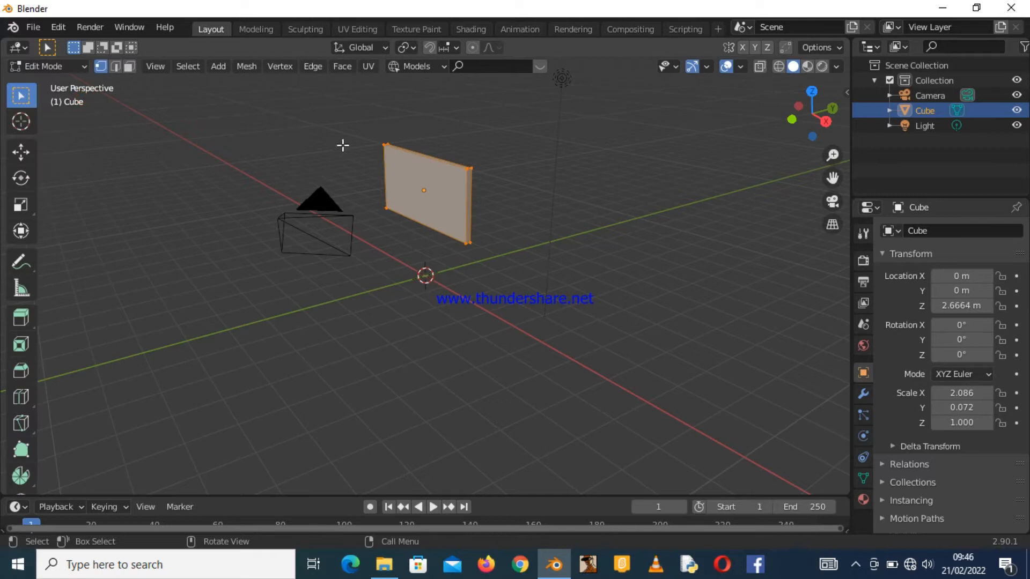
Deselect everything, switch to face selection and select the panel's front face.
{"action": "left_click_drag", "start_coordinate": [820, 118], "coordinate": [791, 121]}
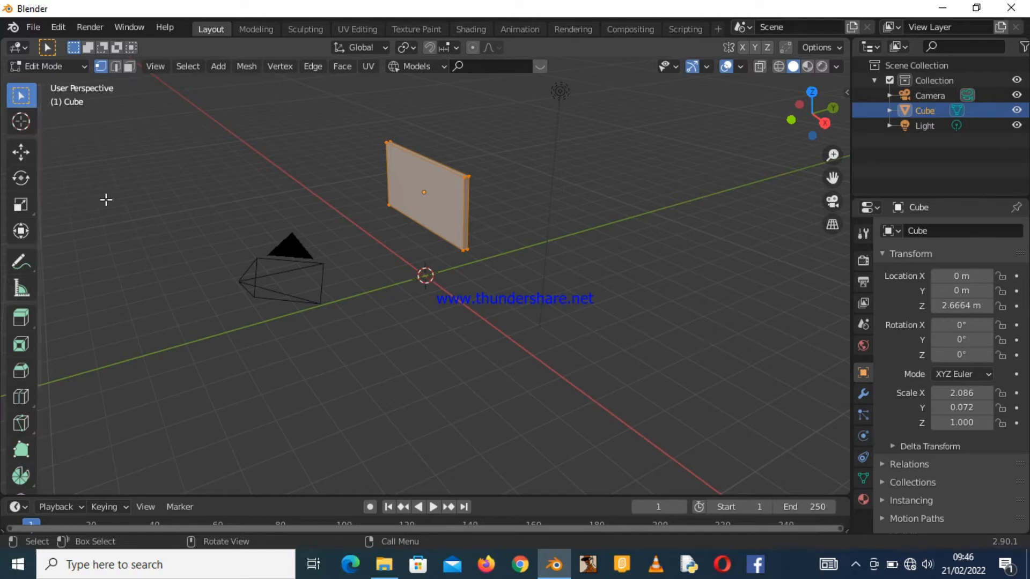
{"action": "left_click_drag", "start_coordinate": [811, 129], "coordinate": [873, 114]}
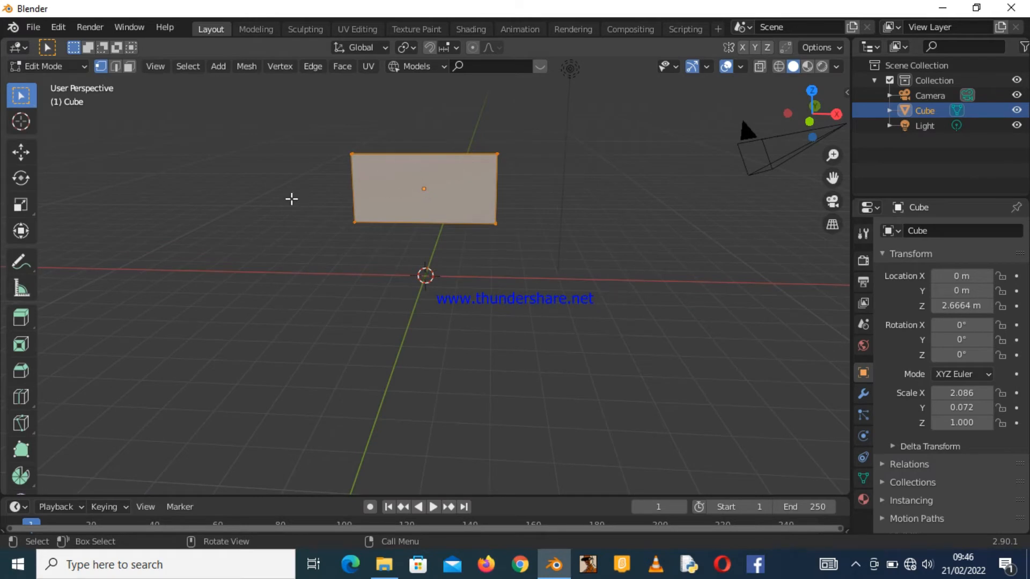
{"action": "left_click", "coordinate": [291, 199]}
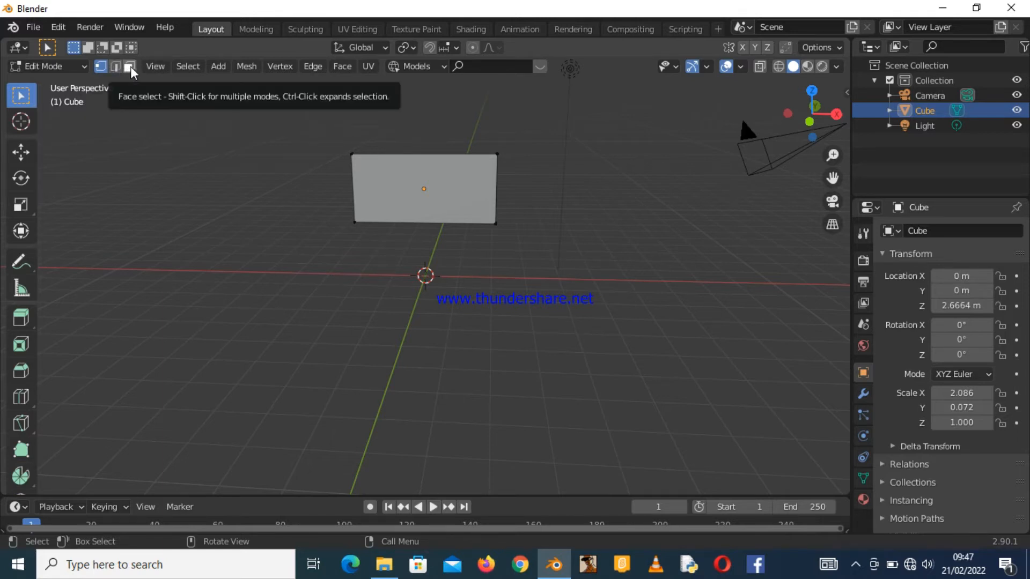
{"action": "left_click", "coordinate": [131, 70]}
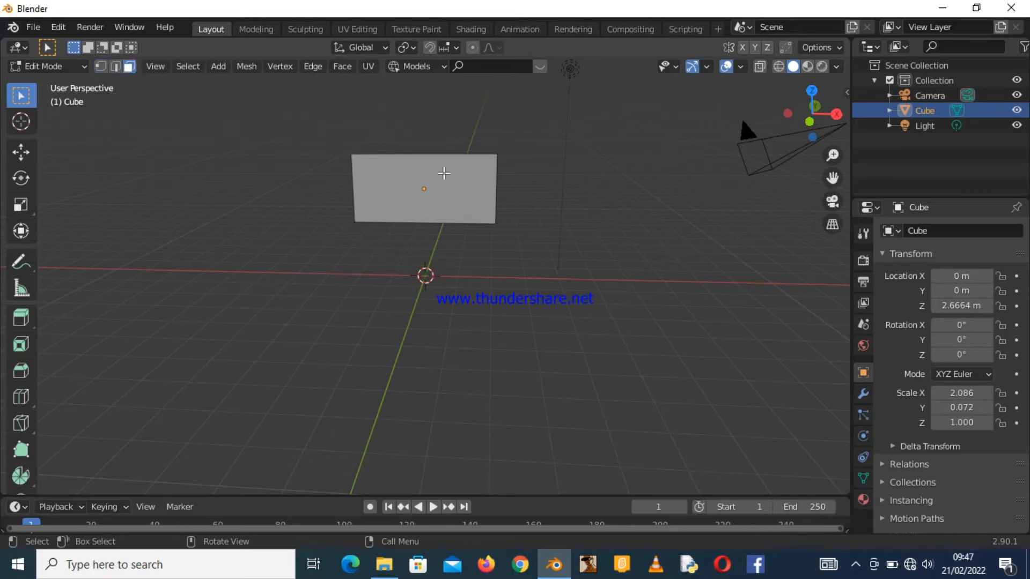
{"action": "left_click", "coordinate": [441, 185]}
Inset the front face by about 0.1 m to create a border.
{"action": "mouse_move", "coordinate": [791, 97]}
{"action": "left_mouse_down"}
{"action": "mouse_move", "coordinate": [842, 102]}
{"action": "mouse_move", "coordinate": [805, 102]}
{"action": "left_mouse_up"}
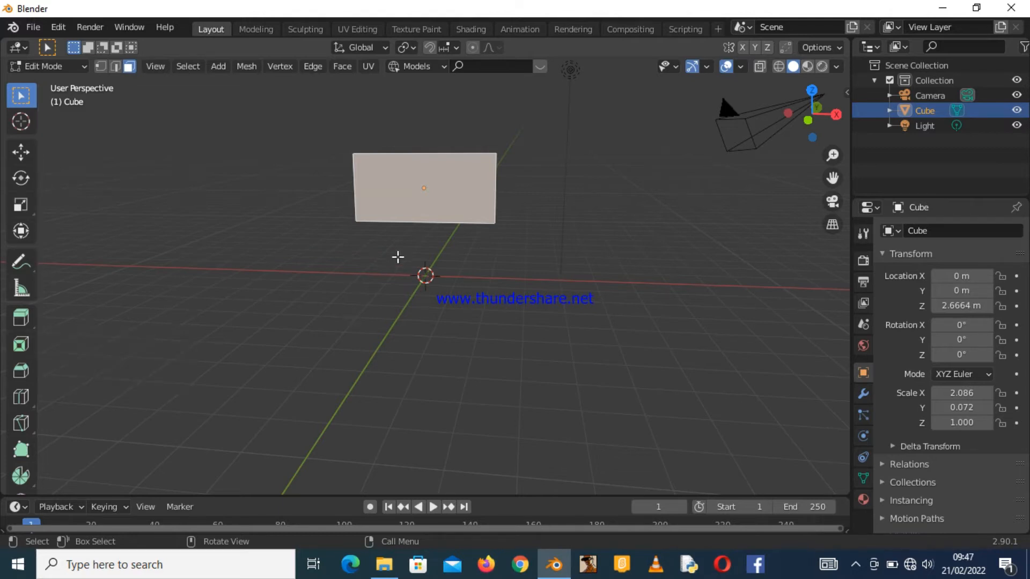
{"action": "key", "text": "i"}
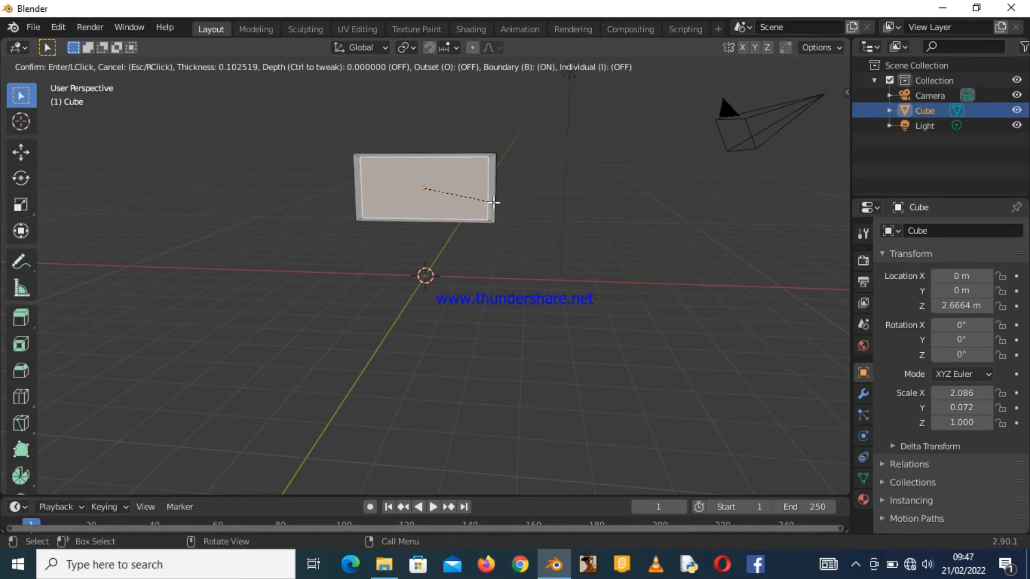
{"action": "left_click", "coordinate": [493, 202]}
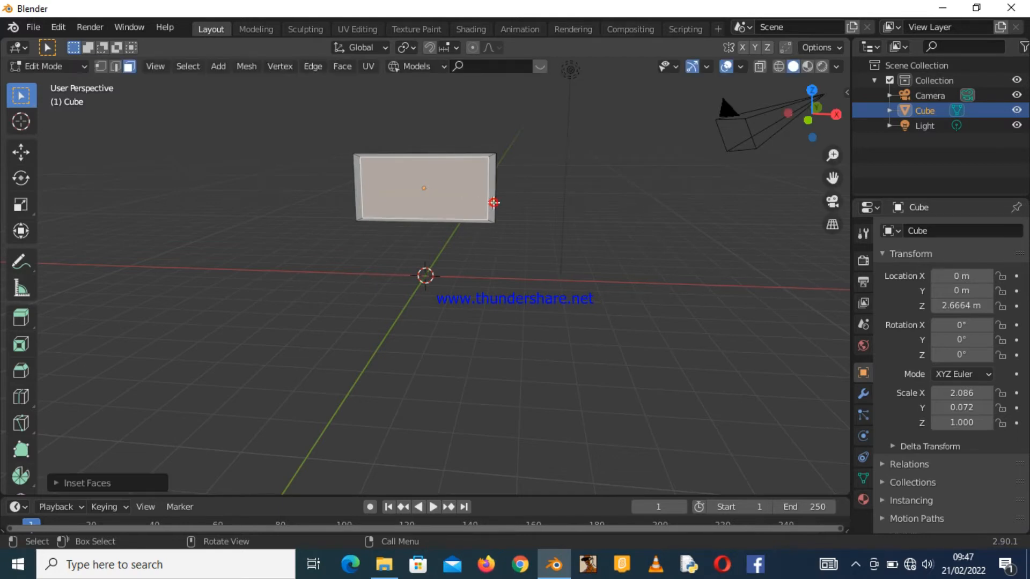
Extrude the inset front face a small distance along its normal.
{"action": "mouse_move", "coordinate": [818, 112]}
{"action": "left_mouse_down"}
{"action": "mouse_move", "coordinate": [730, 124]}
{"action": "mouse_move", "coordinate": [826, 126]}
{"action": "mouse_move", "coordinate": [830, 144]}
{"action": "mouse_move", "coordinate": [704, 134]}
{"action": "mouse_move", "coordinate": [821, 115]}
{"action": "mouse_move", "coordinate": [798, 113]}
{"action": "left_mouse_up"}
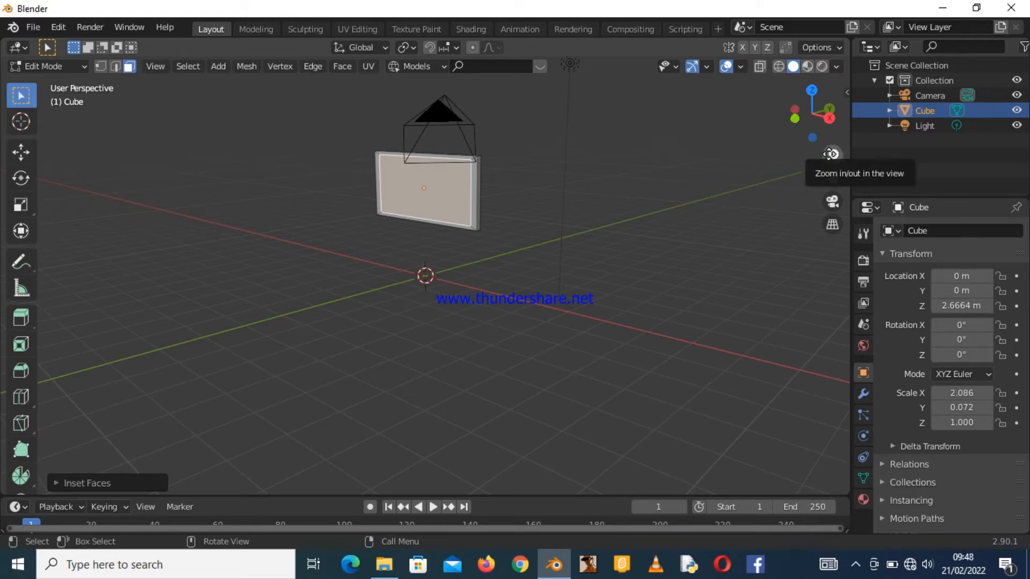
{"action": "mouse_move", "coordinate": [828, 156]}
{"action": "left_mouse_down"}
{"action": "mouse_move", "coordinate": [828, 142]}
{"action": "mouse_move", "coordinate": [827, 161]}
{"action": "mouse_move", "coordinate": [827, 152]}
{"action": "left_mouse_up"}
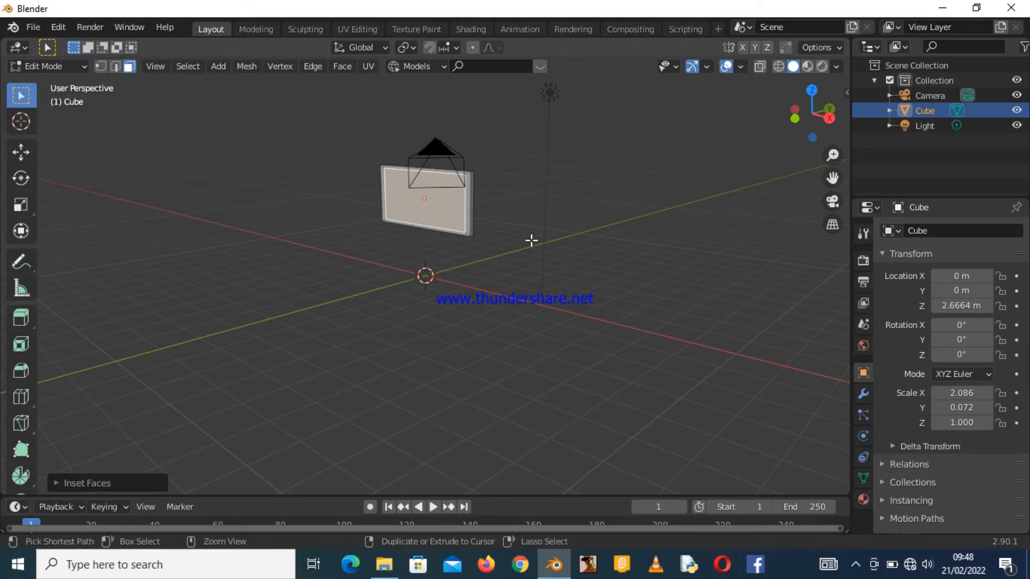
{"action": "key", "text": "ctrl+equal"}
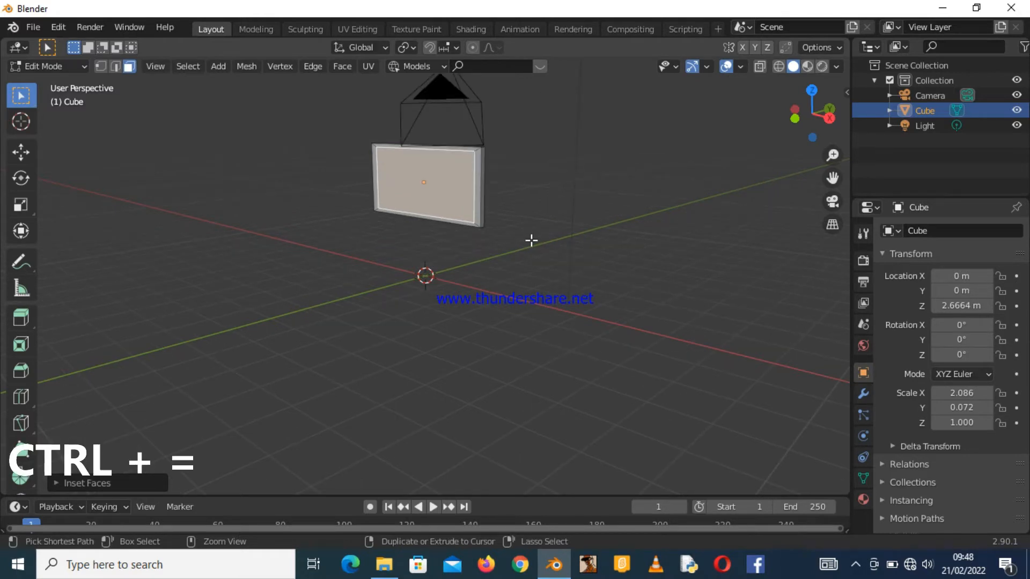
{"action": "key", "text": "ctrl+equal"}
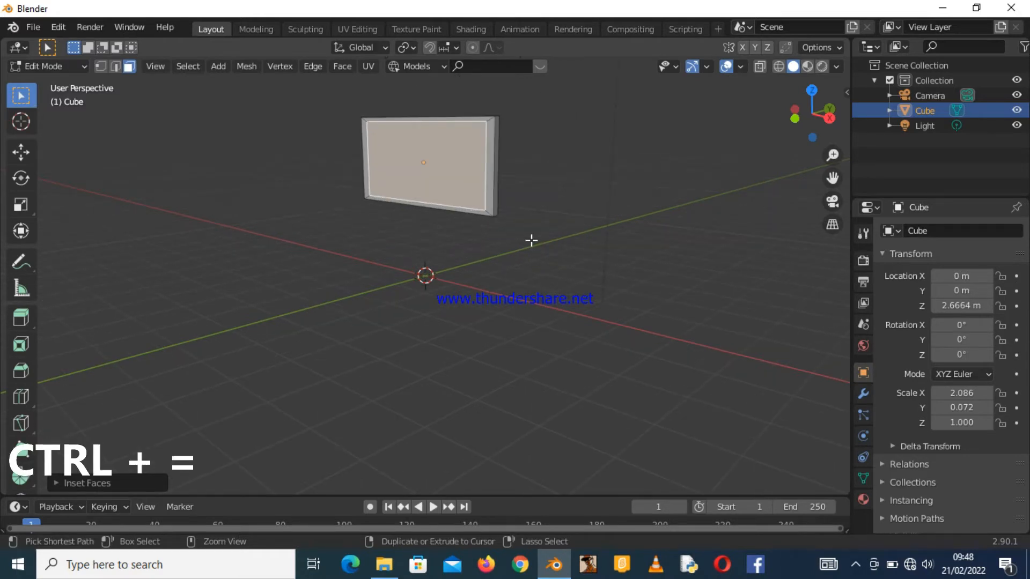
{"action": "key", "text": "ctrl+minus"}
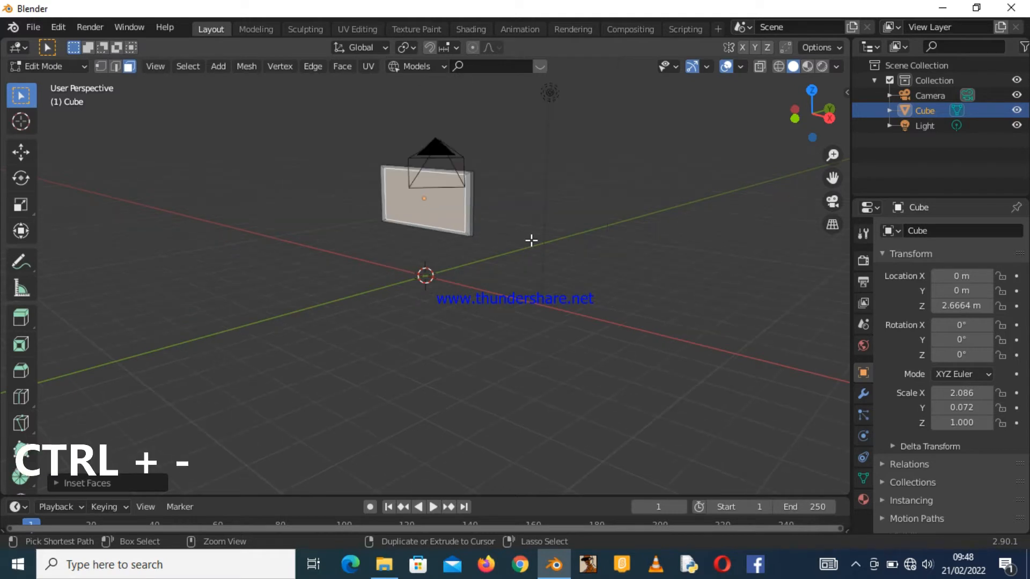
{"action": "scroll", "coordinate": [530, 240], "scroll_direction": "up", "scroll_amount": 3}
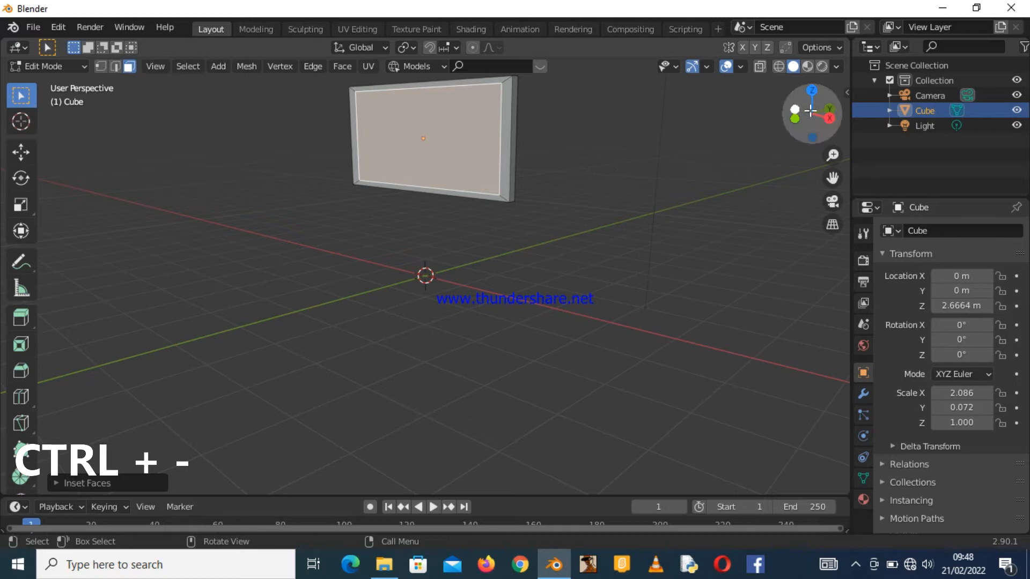
{"action": "left_click_drag", "start_coordinate": [832, 155], "coordinate": [885, 309]}
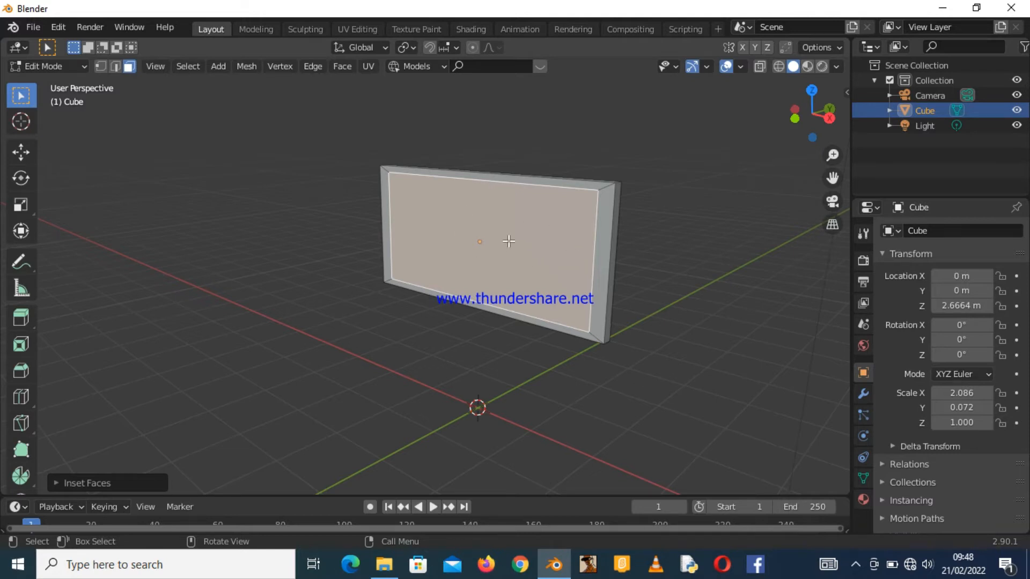
{"action": "key", "text": "e"}
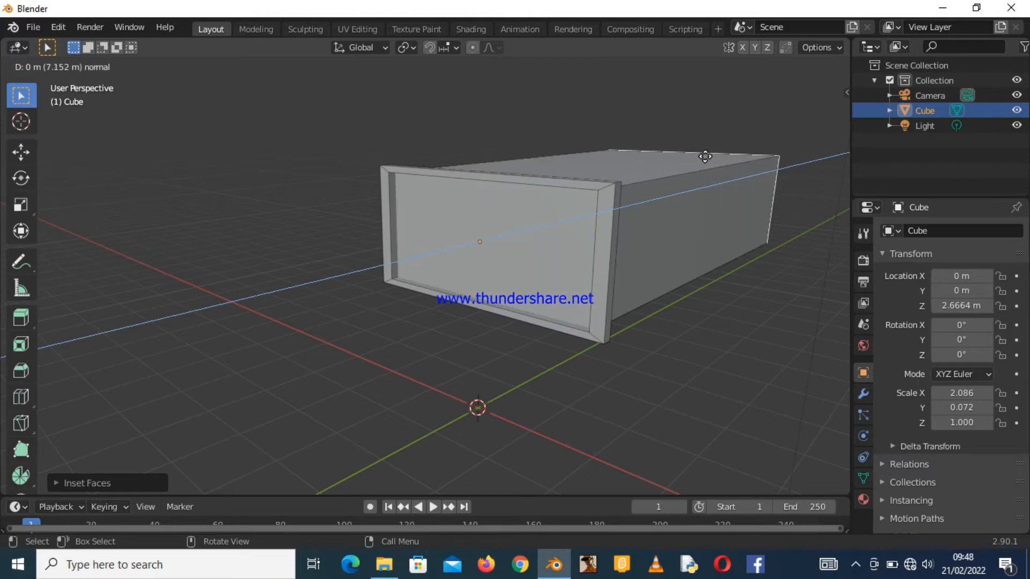
{"action": "left_click", "coordinate": [512, 238]}
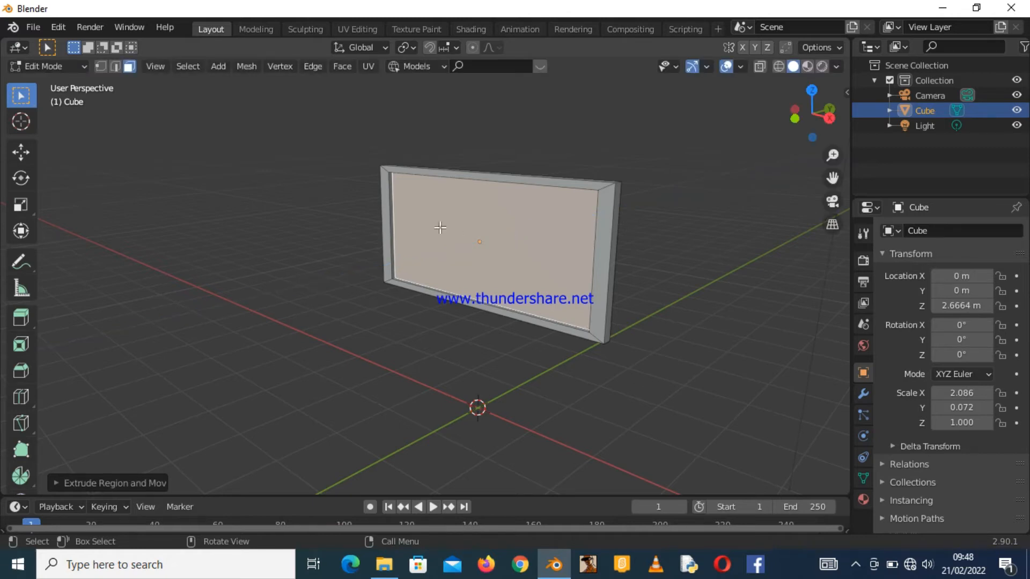
Deselect the face and switch the panel back to Object Mode.
{"action": "left_click_drag", "start_coordinate": [809, 119], "coordinate": [544, 162]}
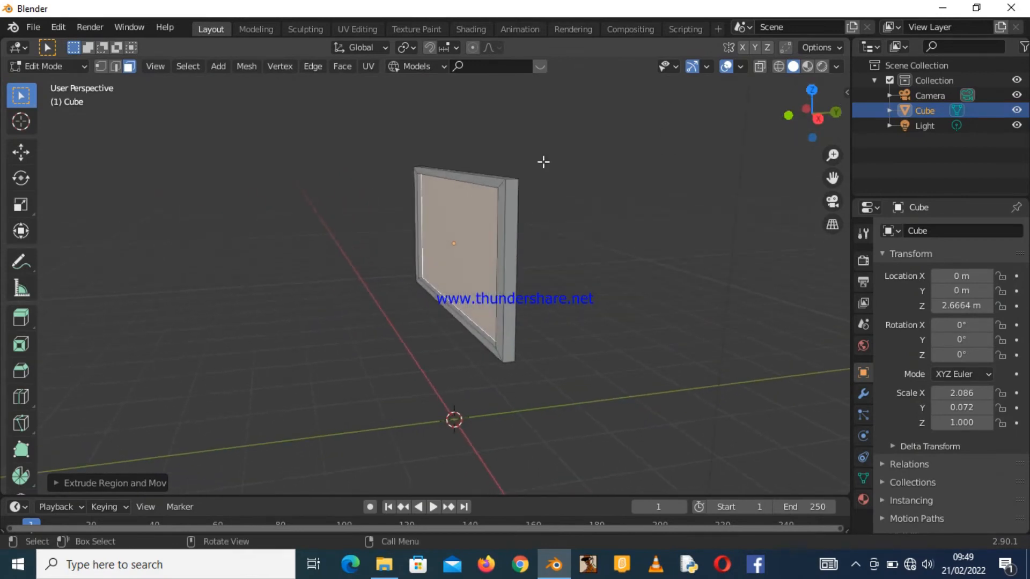
{"action": "left_click", "coordinate": [345, 202]}
{"action": "mouse_move", "coordinate": [816, 115]}
{"action": "left_mouse_down"}
{"action": "mouse_move", "coordinate": [839, 119]}
{"action": "mouse_move", "coordinate": [816, 124]}
{"action": "left_mouse_up"}
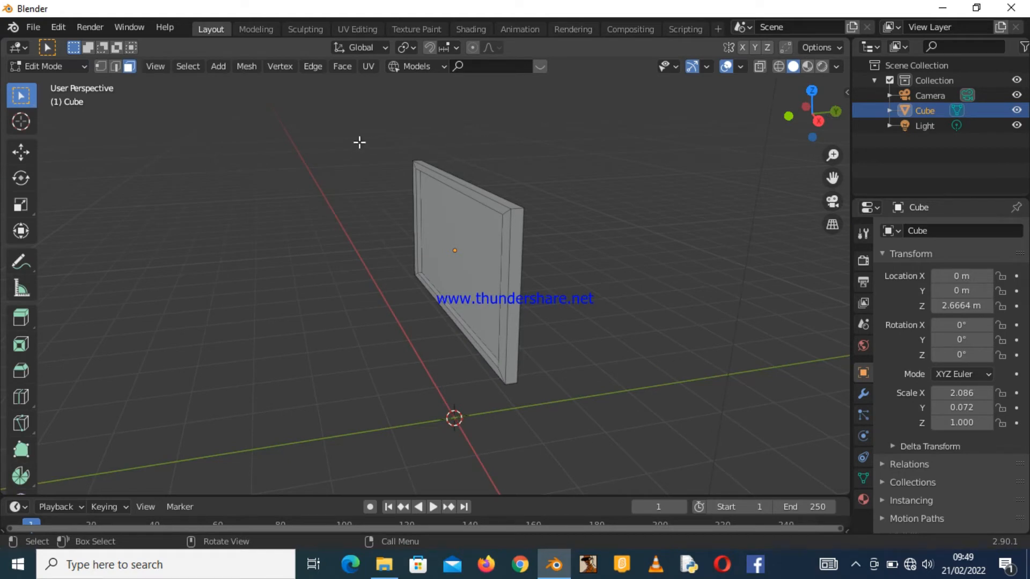
{"action": "key", "text": "Tab"}
{"action": "left_click_drag", "start_coordinate": [811, 114], "coordinate": [794, 96]}
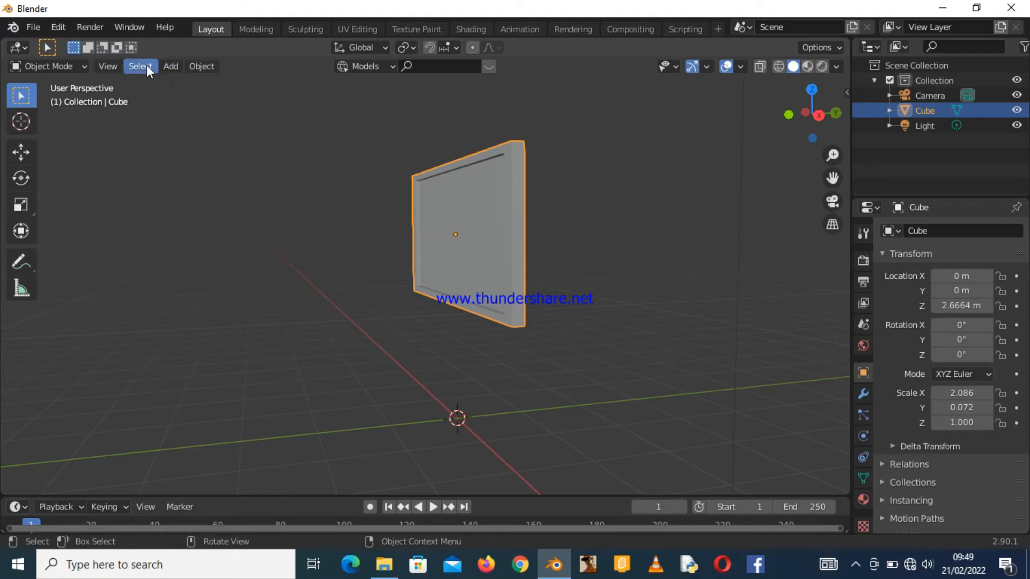
{"action": "left_click", "coordinate": [171, 66]}
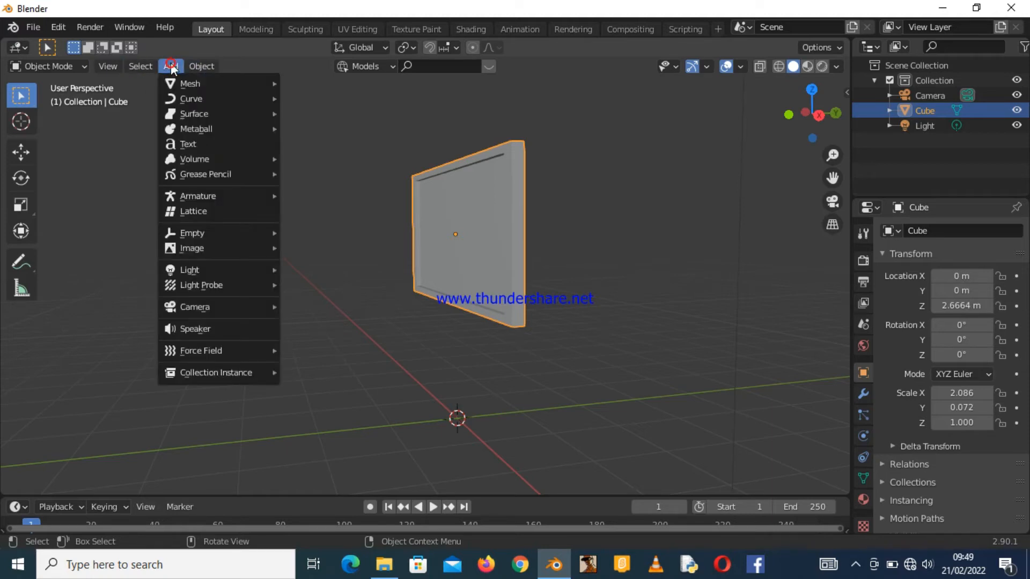
{"action": "mouse_move", "coordinate": [173, 84]}
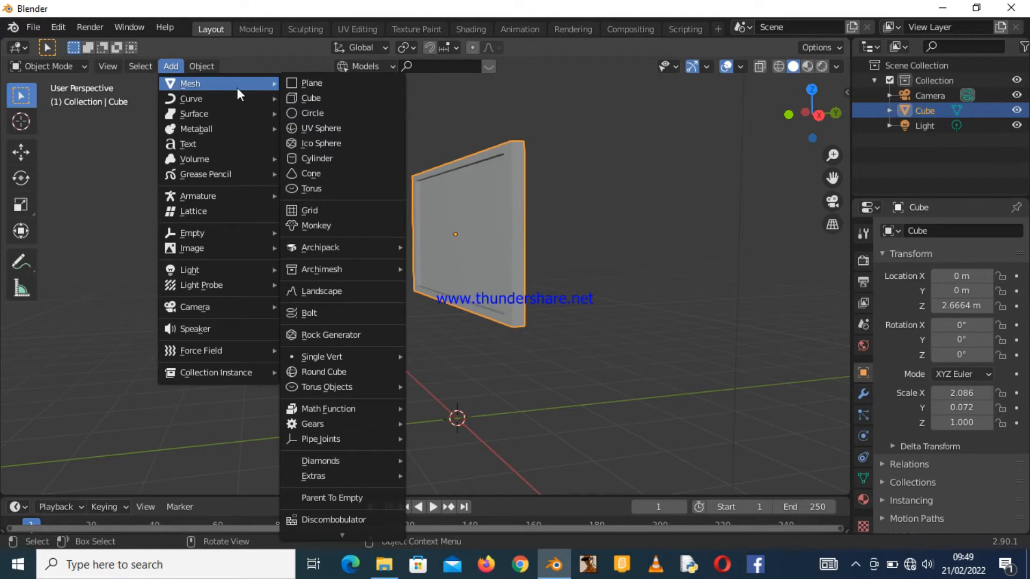
{"action": "left_click", "coordinate": [307, 83]}
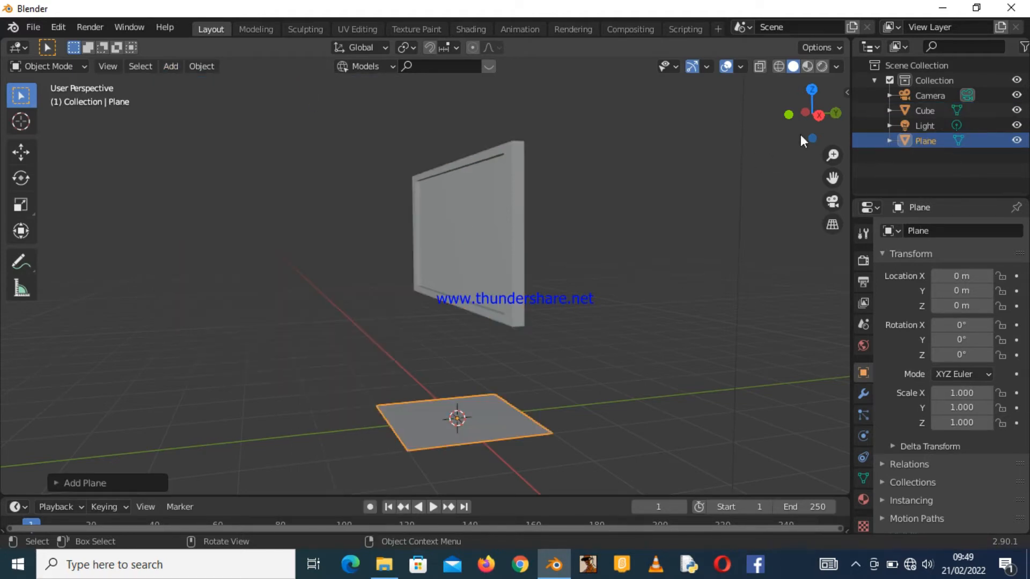
{"action": "left_click_drag", "start_coordinate": [830, 157], "coordinate": [952, 122]}
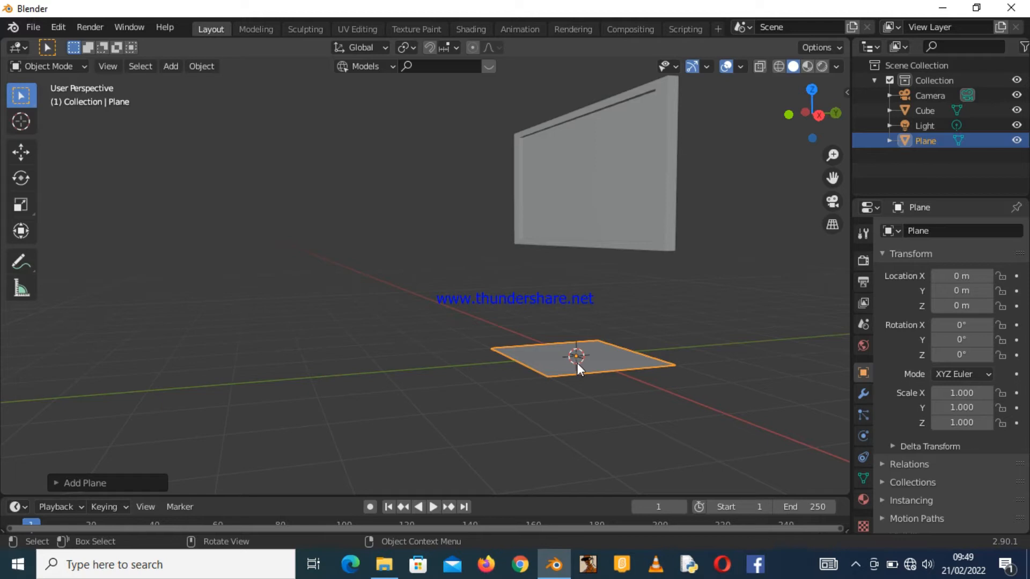
{"action": "key", "text": "Delete"}
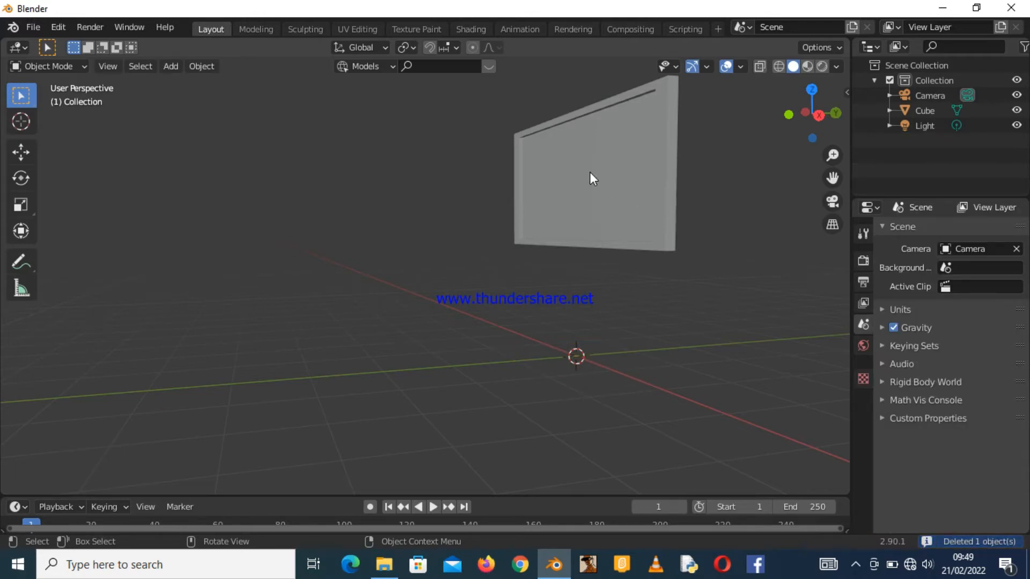
Place the 3D cursor at the centre of the TV's front face with the Cursor tool.
{"action": "left_click_drag", "start_coordinate": [799, 127], "coordinate": [780, 132]}
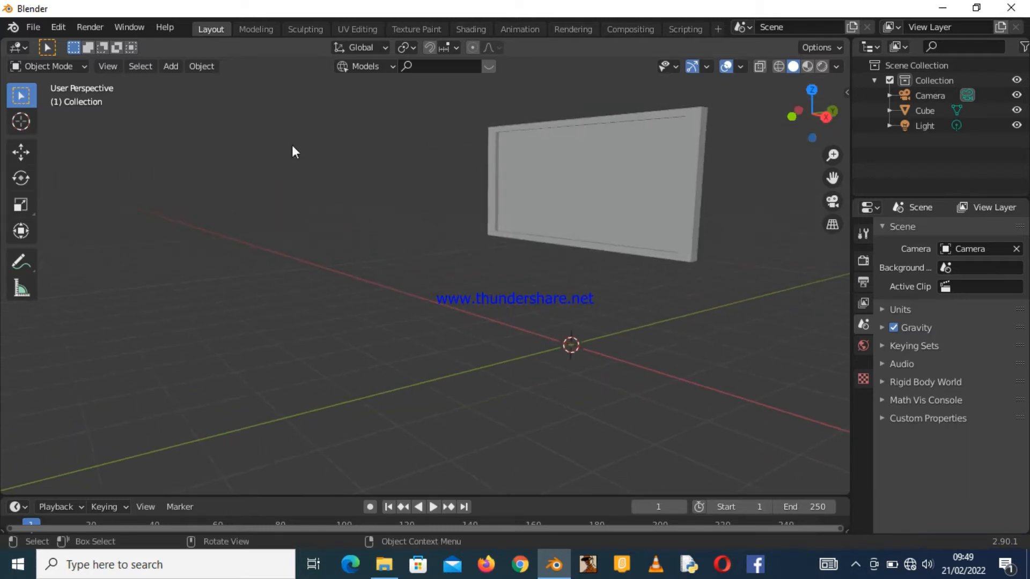
{"action": "left_click", "coordinate": [24, 127]}
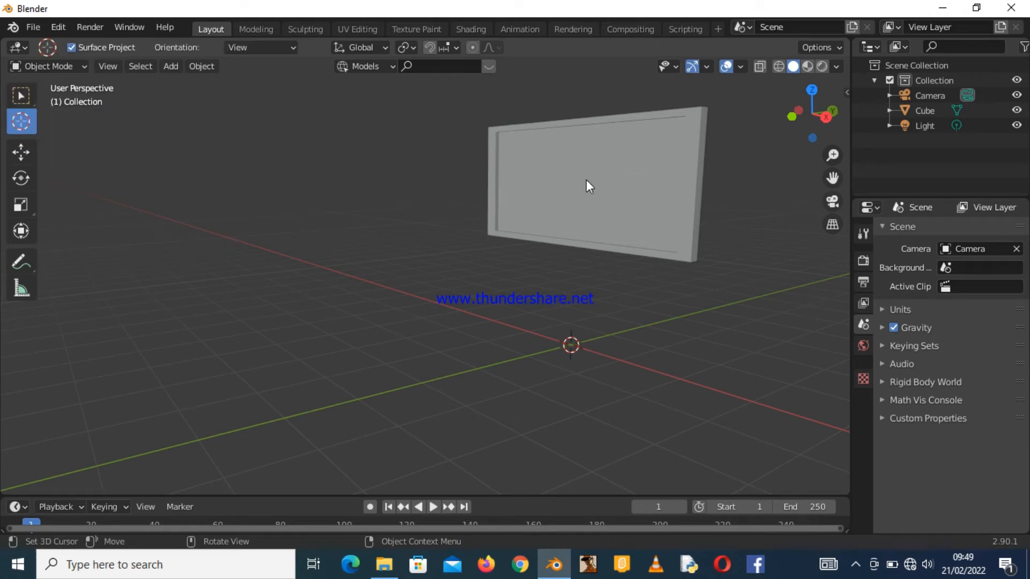
{"action": "left_click_drag", "start_coordinate": [811, 113], "coordinate": [735, 126]}
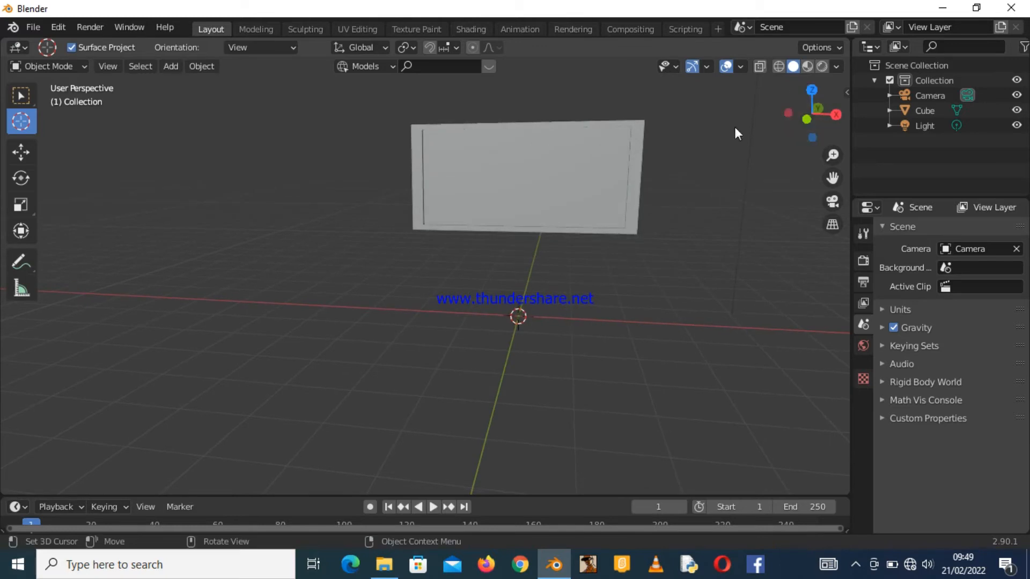
{"action": "left_click", "coordinate": [521, 176]}
{"action": "left_click", "coordinate": [29, 97]}
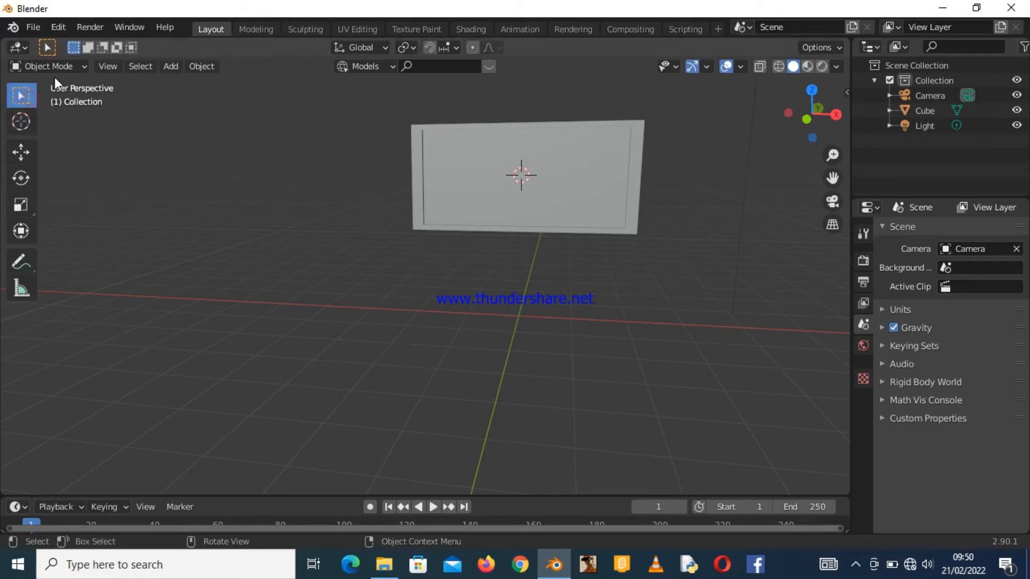
Add a mesh plane at the 3D cursor.
{"action": "left_click", "coordinate": [199, 68]}
{"action": "mouse_move", "coordinate": [178, 65]}
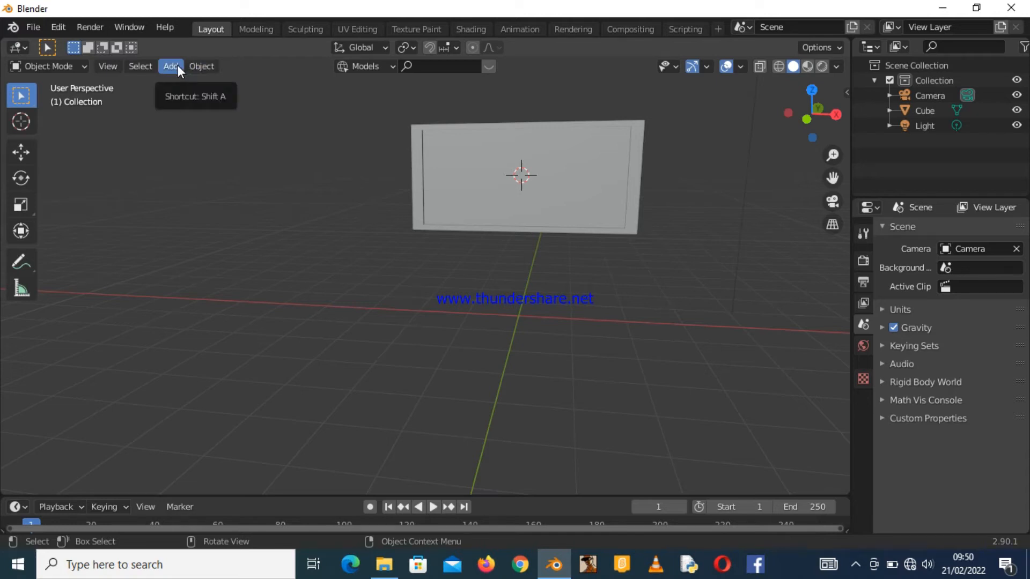
{"action": "left_click", "coordinate": [178, 66]}
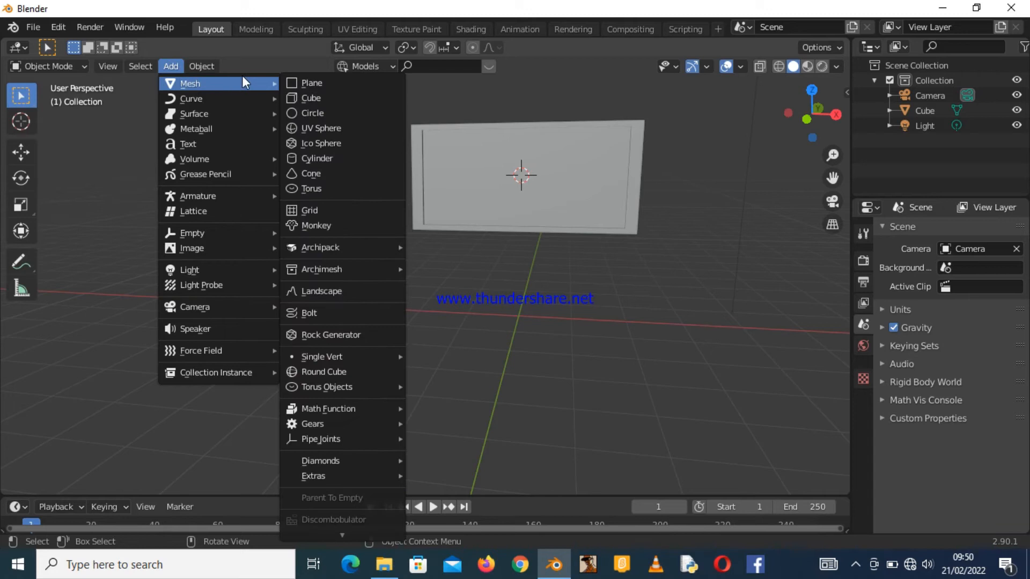
{"action": "left_click", "coordinate": [299, 83]}
Scale the new plane along the X axis to about 2.01 in front view.
{"action": "mouse_move", "coordinate": [811, 114]}
{"action": "left_mouse_down"}
{"action": "mouse_move", "coordinate": [804, 134]}
{"action": "mouse_move", "coordinate": [778, 128]}
{"action": "mouse_move", "coordinate": [823, 108]}
{"action": "left_mouse_up"}
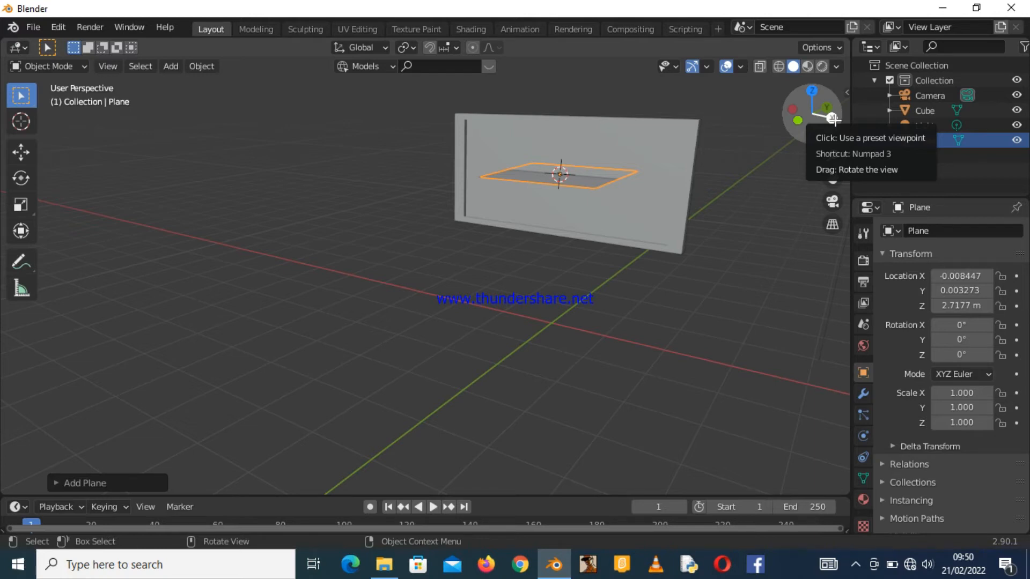
{"action": "left_click", "coordinate": [802, 120]}
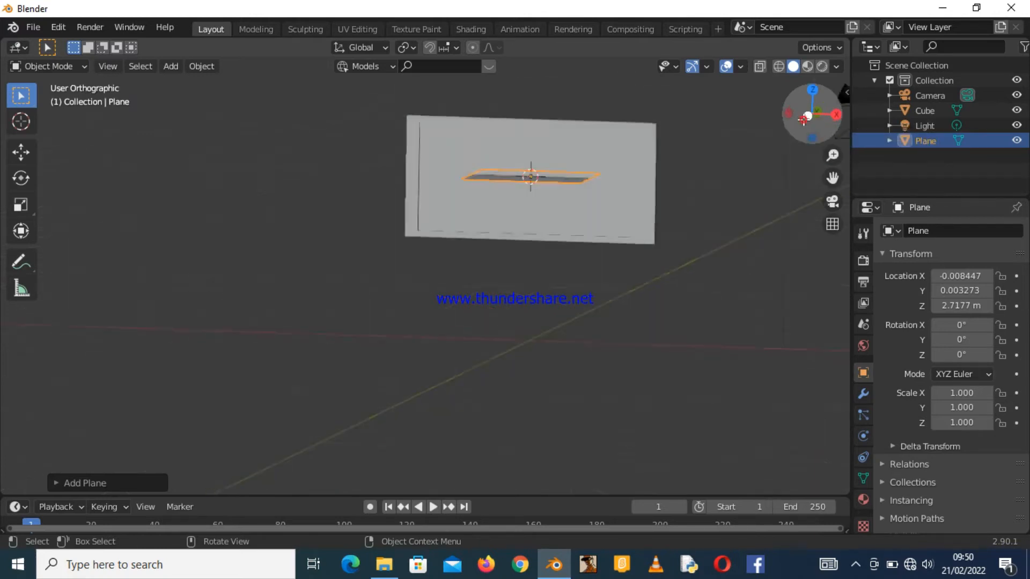
{"action": "left_click_drag", "start_coordinate": [836, 113], "coordinate": [797, 109]}
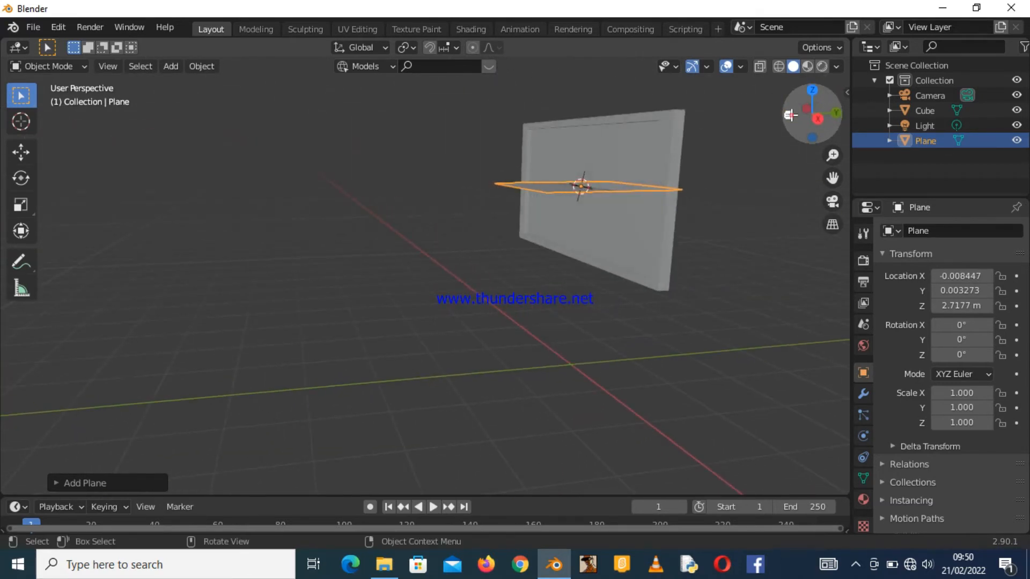
{"action": "left_click", "coordinate": [788, 114]}
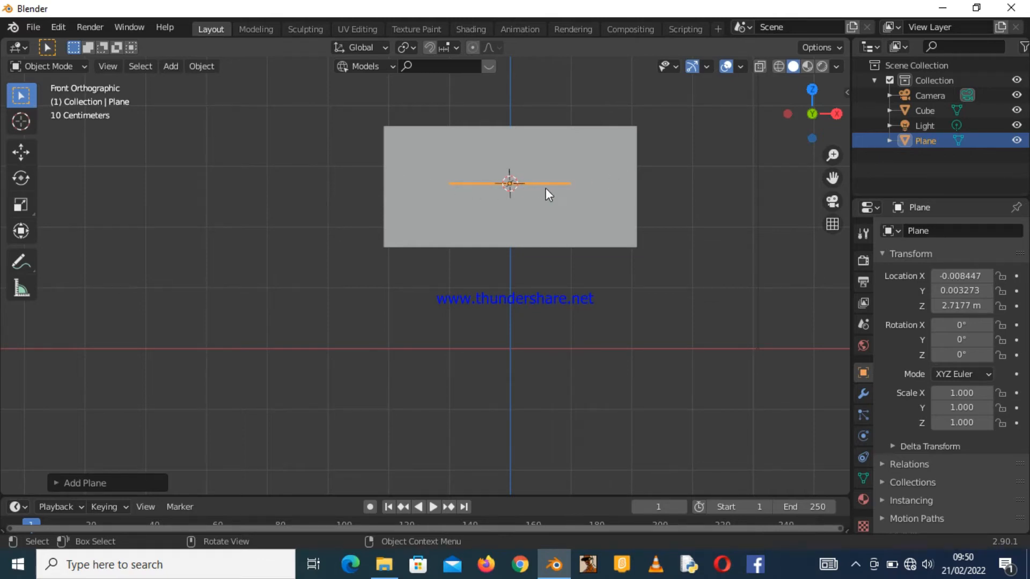
{"action": "key", "text": "s"}
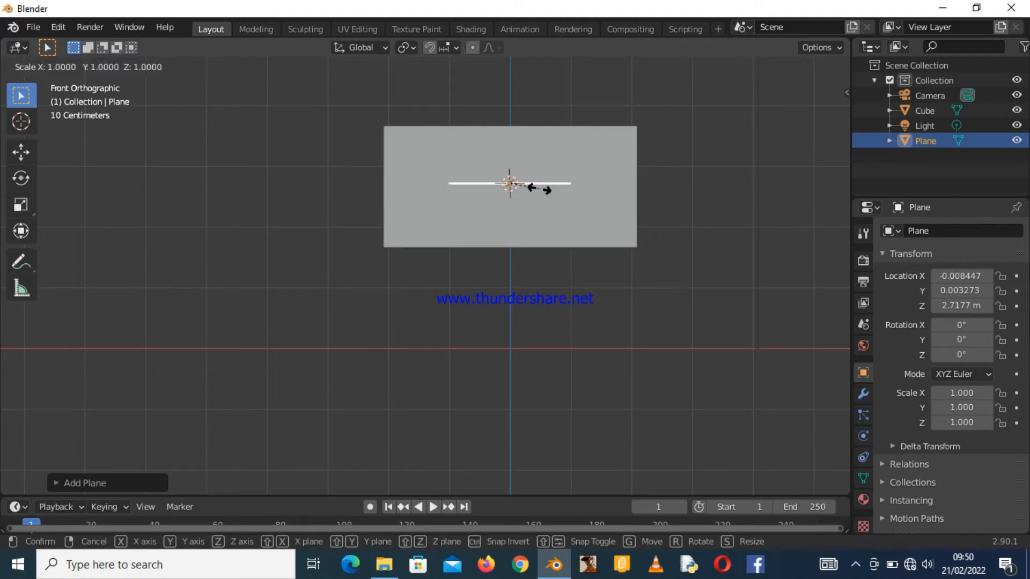
{"action": "key", "text": "x"}
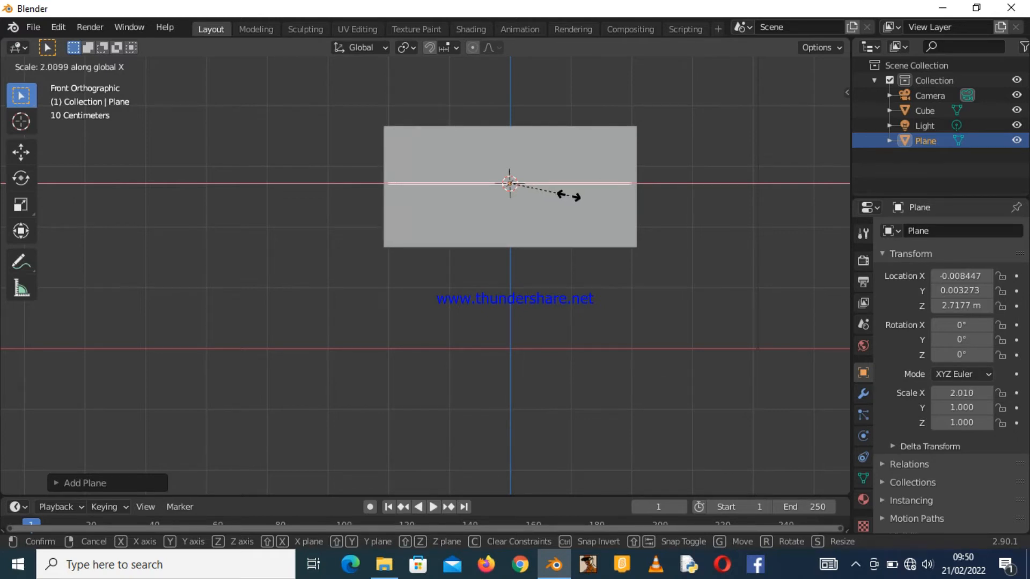
{"action": "left_click", "coordinate": [568, 194]}
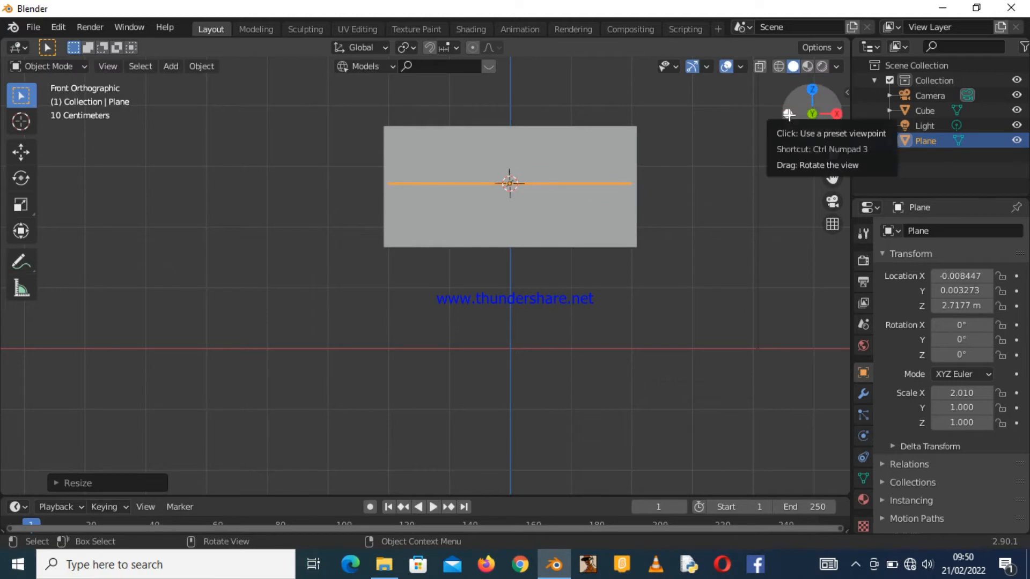
Rotate the plane 90° about X so it stands upright against the TV front.
{"action": "left_click_drag", "start_coordinate": [788, 114], "coordinate": [834, 118]}
{"action": "left_click", "coordinate": [833, 117]}
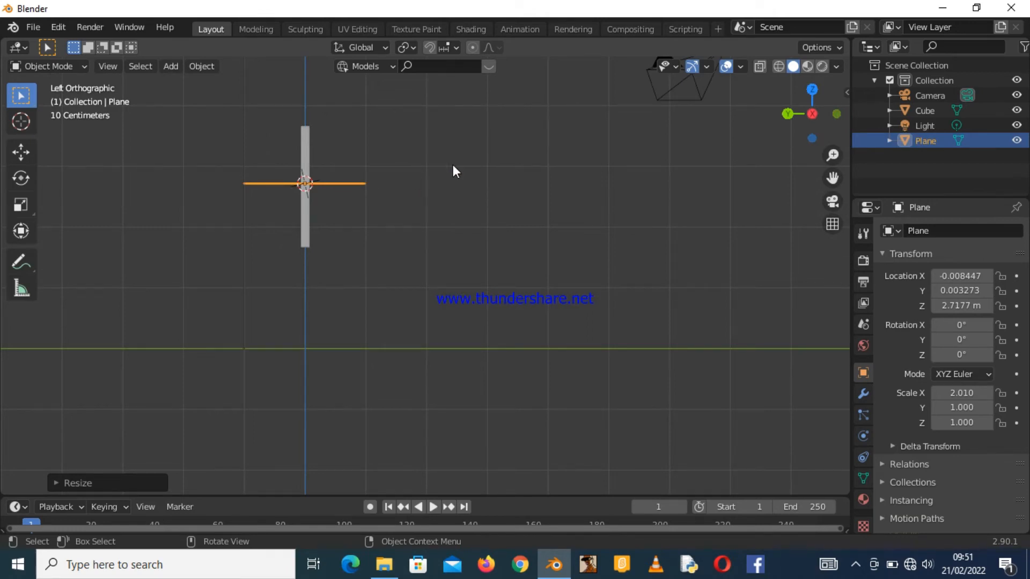
{"action": "key", "text": "r"}
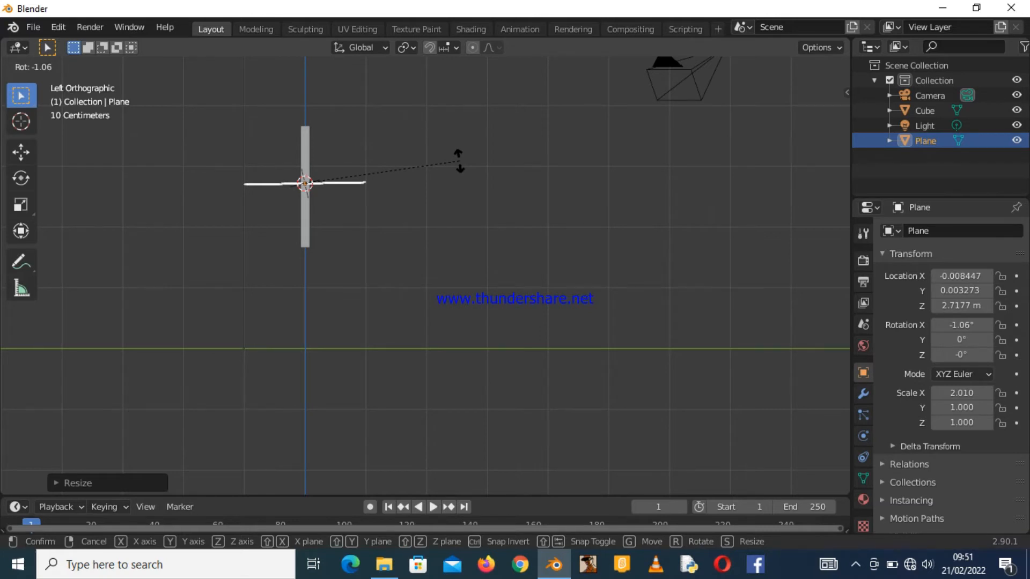
{"action": "type", "text": "90"}
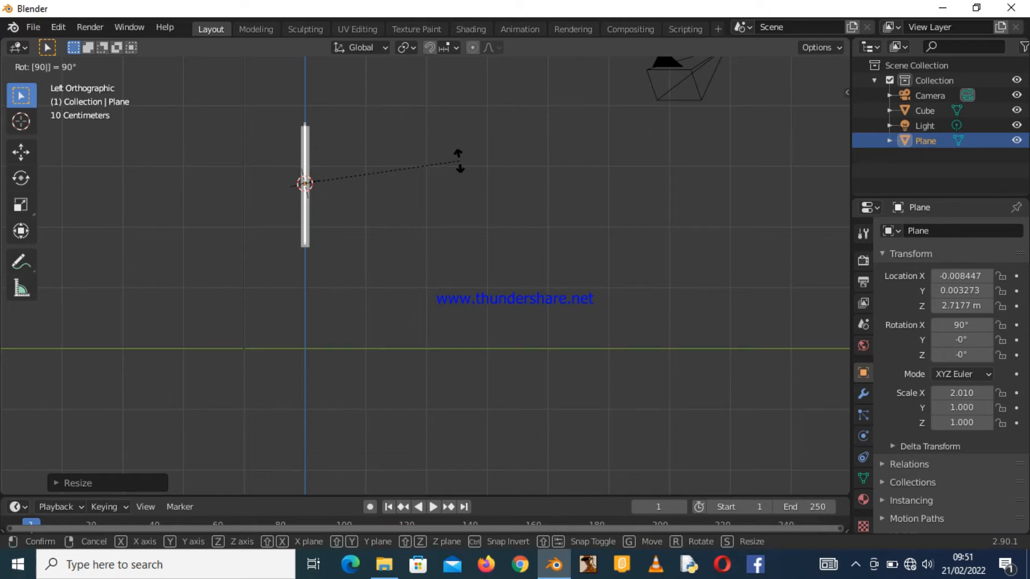
{"action": "key", "text": "Return"}
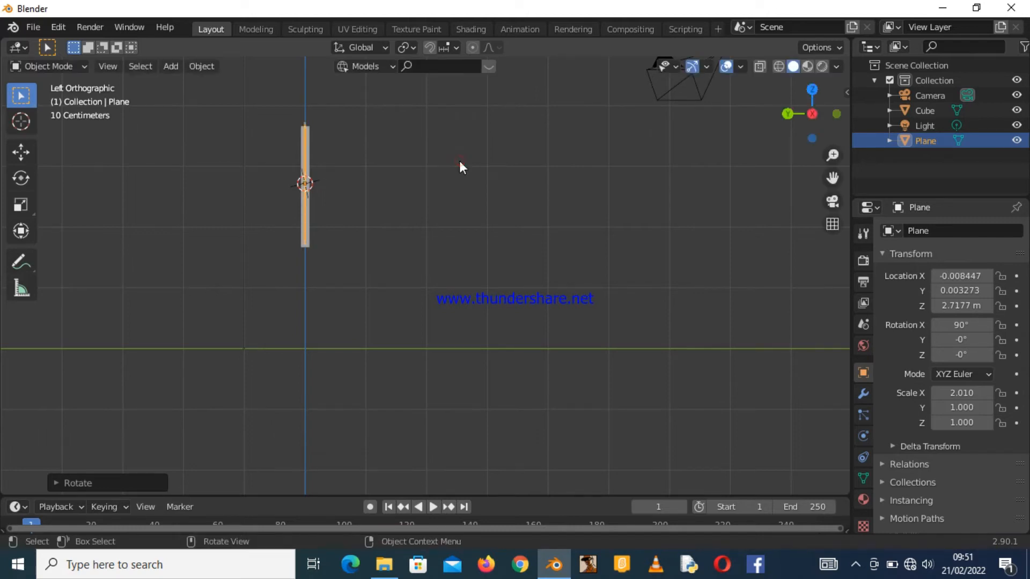
{"action": "left_click_drag", "start_coordinate": [788, 110], "coordinate": [604, 156]}
{"action": "left_click_drag", "start_coordinate": [812, 110], "coordinate": [739, 143]}
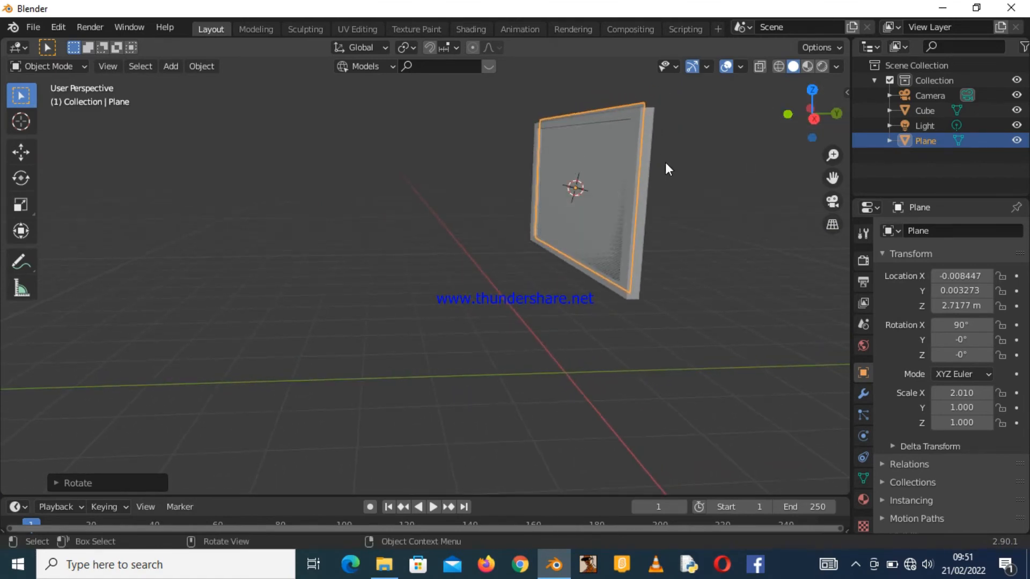
Move the screen plane slightly along the Y axis so it sits against the TV's front face.
{"action": "key", "text": "g"}
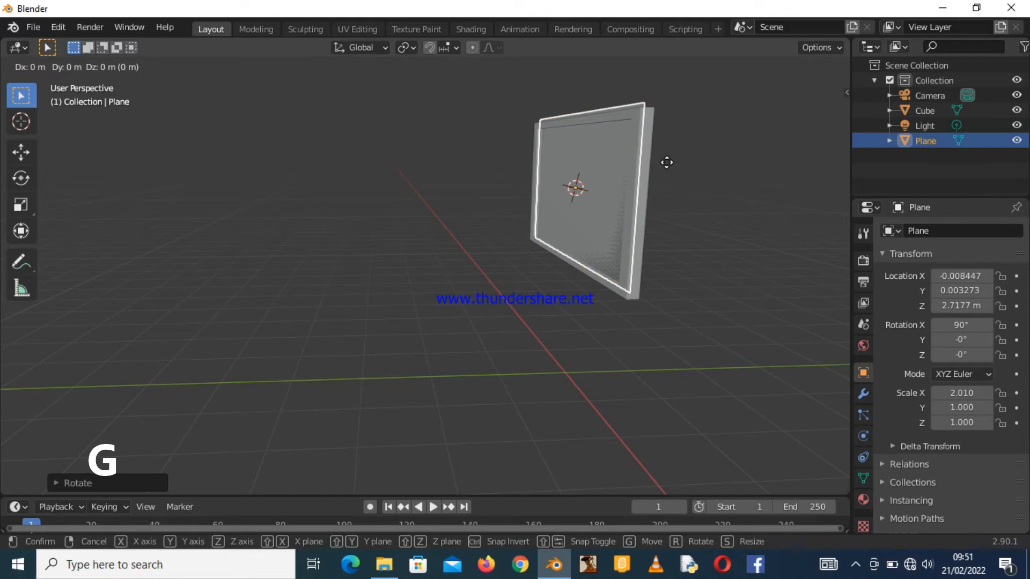
{"action": "key", "text": "y"}
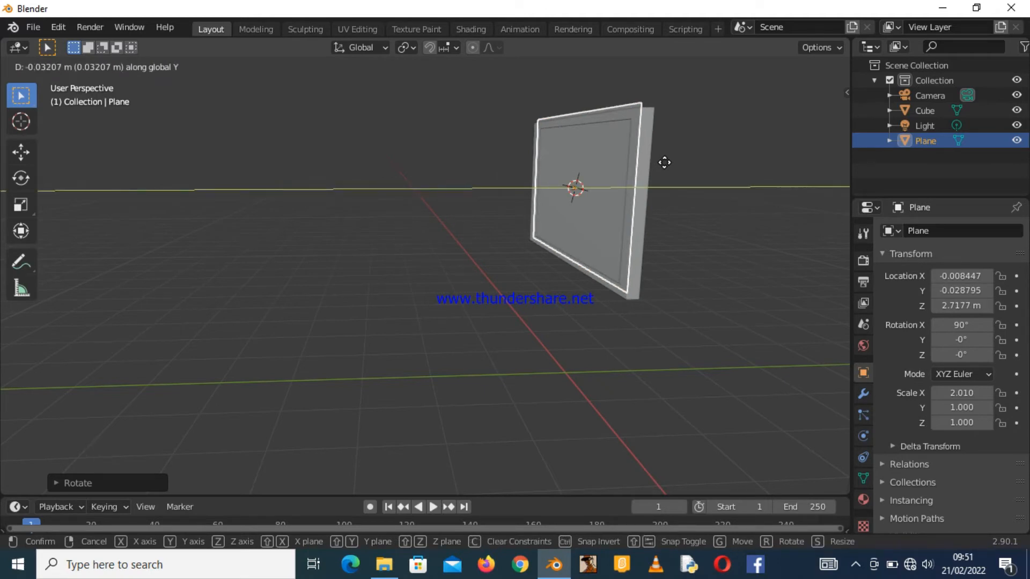
{"action": "left_click", "coordinate": [664, 162]}
Lower the screen plane slightly along the Z axis to centre it on the TV front.
{"action": "middle_click_drag", "start_coordinate": [664, 162], "coordinate": [695, 161]}
{"action": "left_click_drag", "start_coordinate": [804, 115], "coordinate": [717, 114]}
{"action": "left_click_drag", "start_coordinate": [830, 148], "coordinate": [828, 140]}
{"action": "left_click_drag", "start_coordinate": [832, 178], "coordinate": [864, 318]}
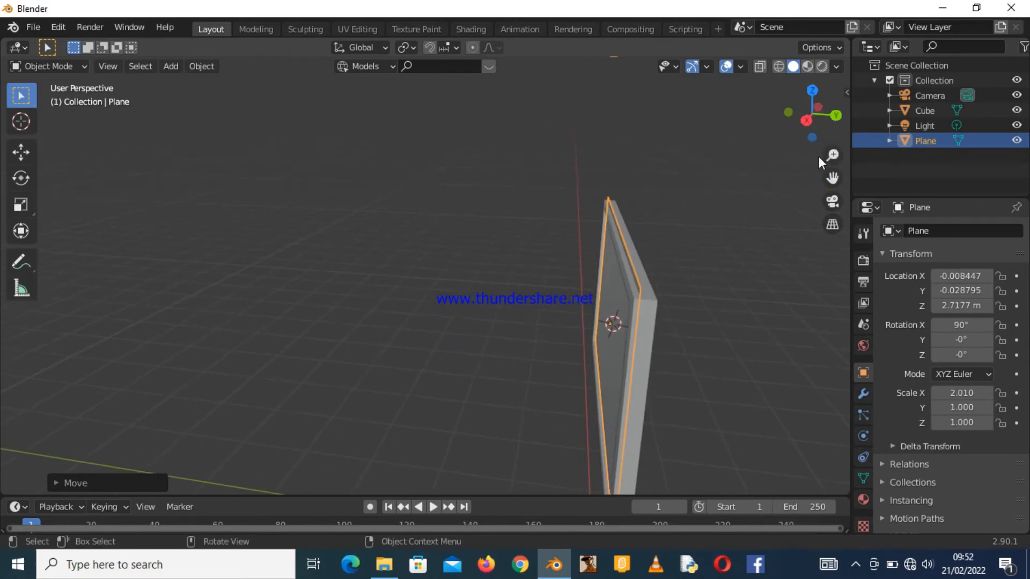
{"action": "left_click_drag", "start_coordinate": [815, 133], "coordinate": [755, 146]}
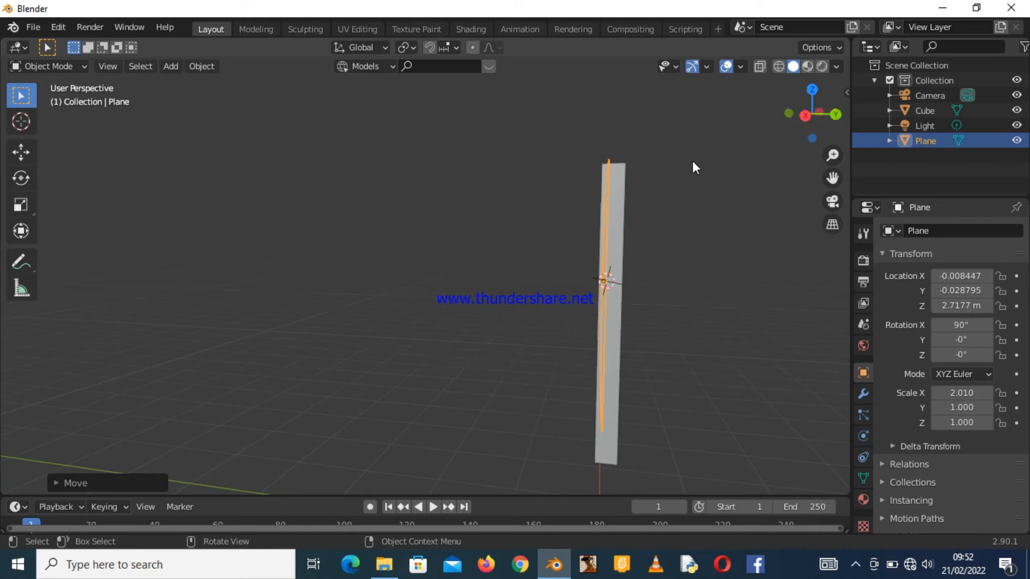
{"action": "left_click_drag", "start_coordinate": [814, 115], "coordinate": [722, 159]}
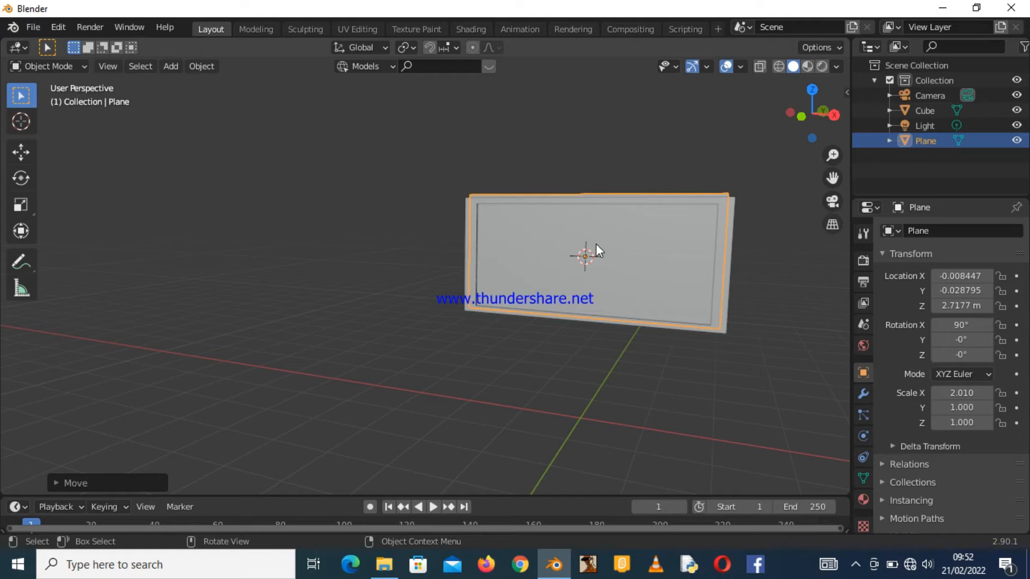
{"action": "key", "text": "g"}
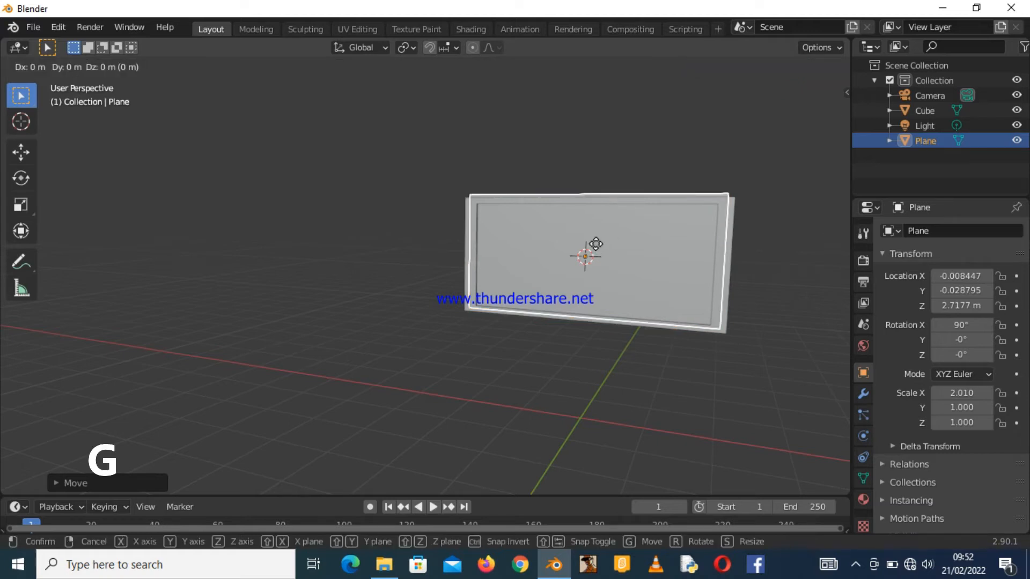
{"action": "key", "text": "z"}
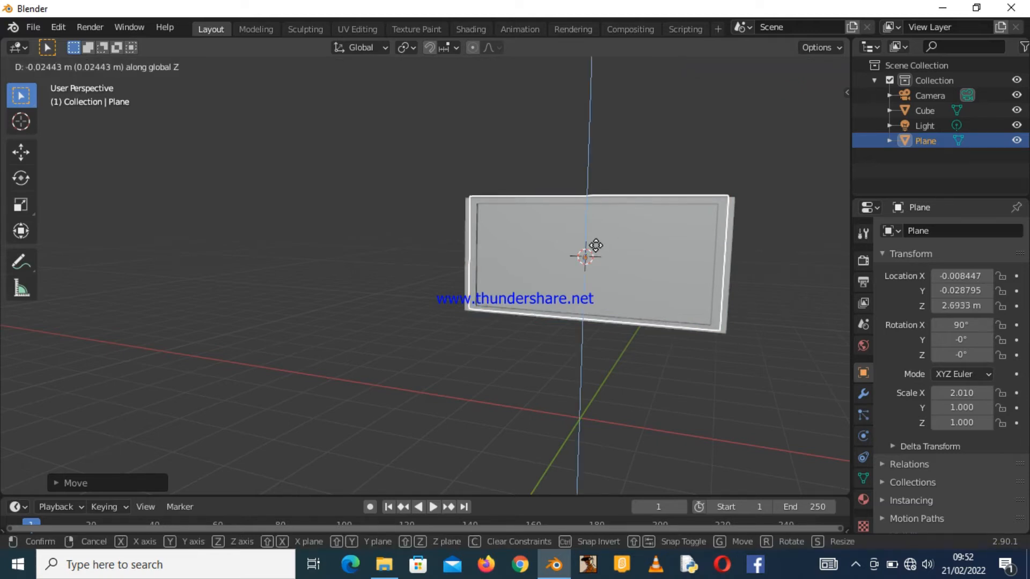
{"action": "left_click", "coordinate": [596, 248]}
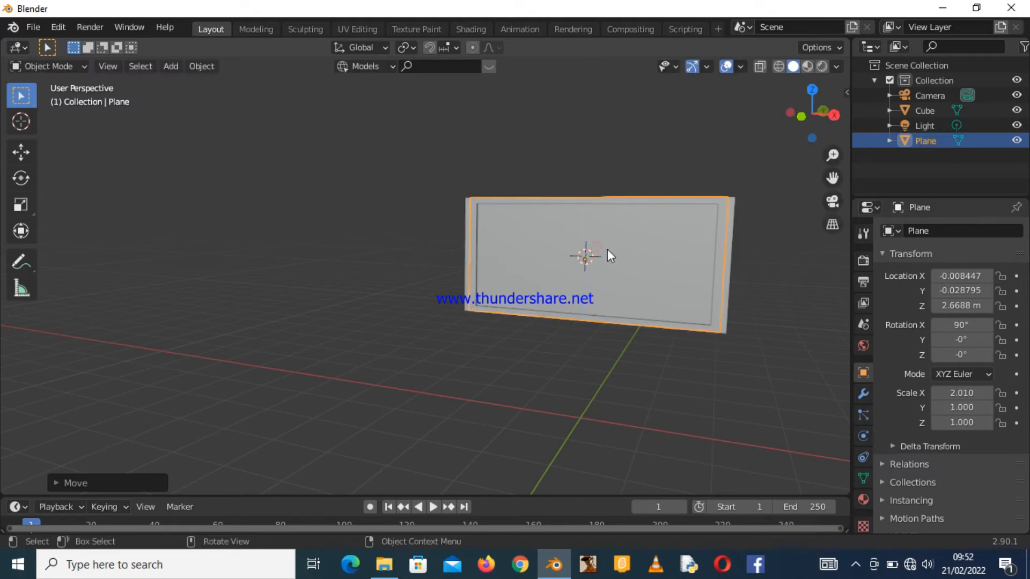
Scale the screen plane down uniformly to about 0.974 so a border of the TV frame shows.
{"action": "left_click_drag", "start_coordinate": [795, 154], "coordinate": [786, 155]}
{"action": "key", "text": "s"}
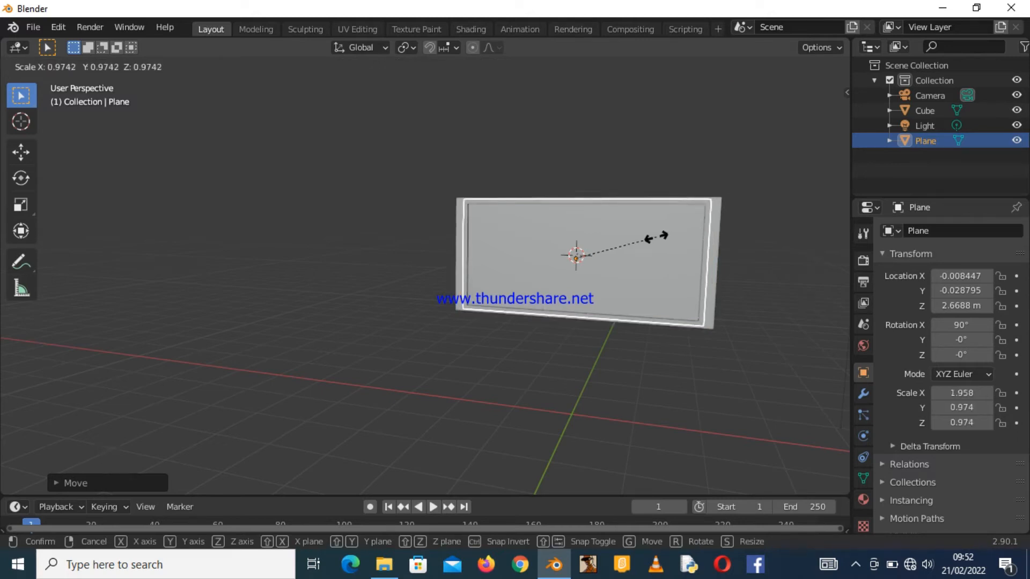
{"action": "left_click", "coordinate": [655, 237]}
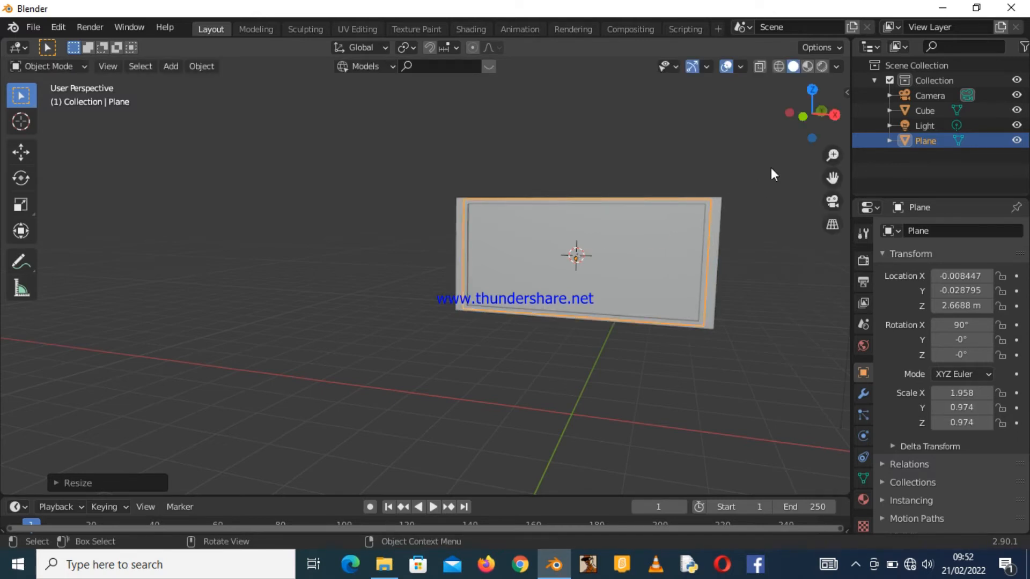
Select the TV body cube and switch to the Shading workspace.
{"action": "left_click_drag", "start_coordinate": [805, 117], "coordinate": [649, 129]}
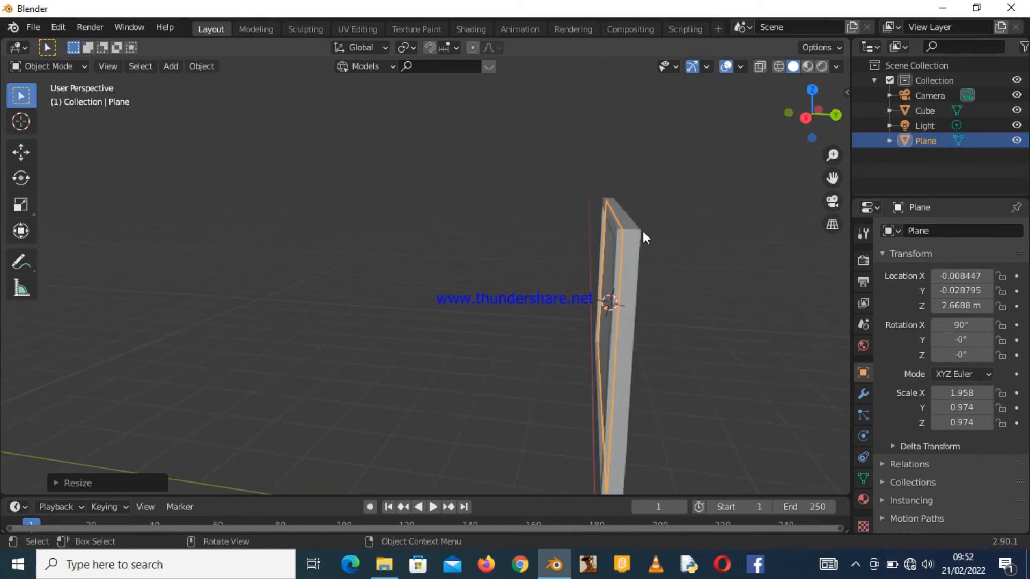
{"action": "left_click", "coordinate": [639, 234]}
{"action": "mouse_move", "coordinate": [793, 115]}
{"action": "left_mouse_down"}
{"action": "mouse_move", "coordinate": [740, 120]}
{"action": "mouse_move", "coordinate": [847, 123]}
{"action": "left_mouse_up"}
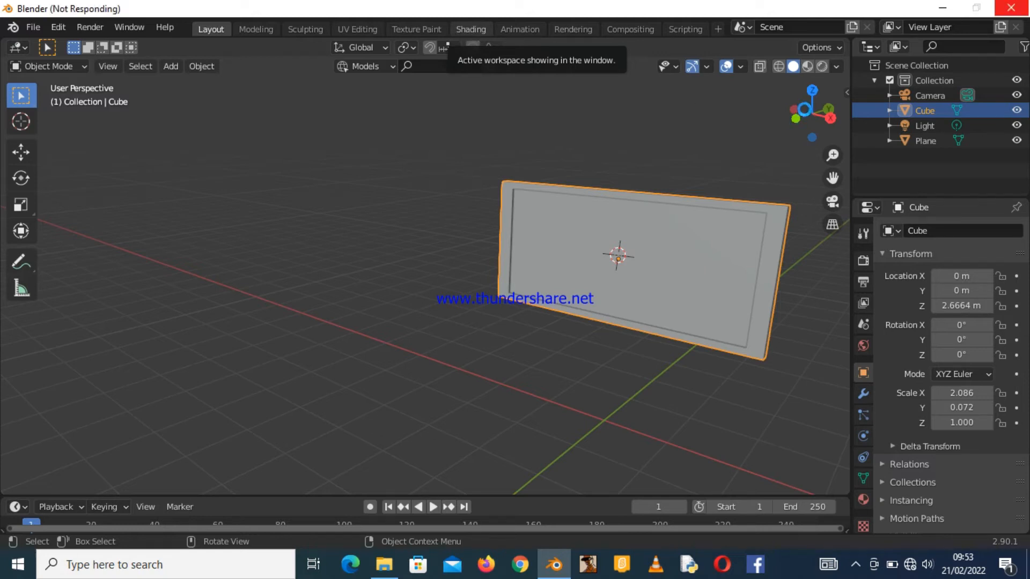
{"action": "left_click", "coordinate": [482, 28]}
{"action": "left_click_drag", "start_coordinate": [822, 120], "coordinate": [657, 146]}
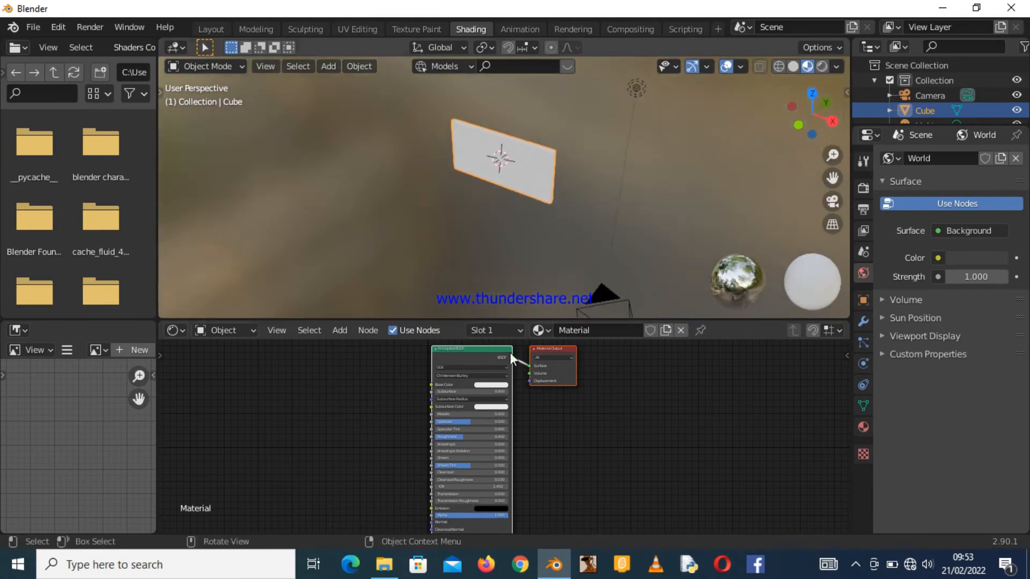
Set the TV body material's Base Color to black in the Principled BSDF node properties.
{"action": "left_click", "coordinate": [488, 384]}
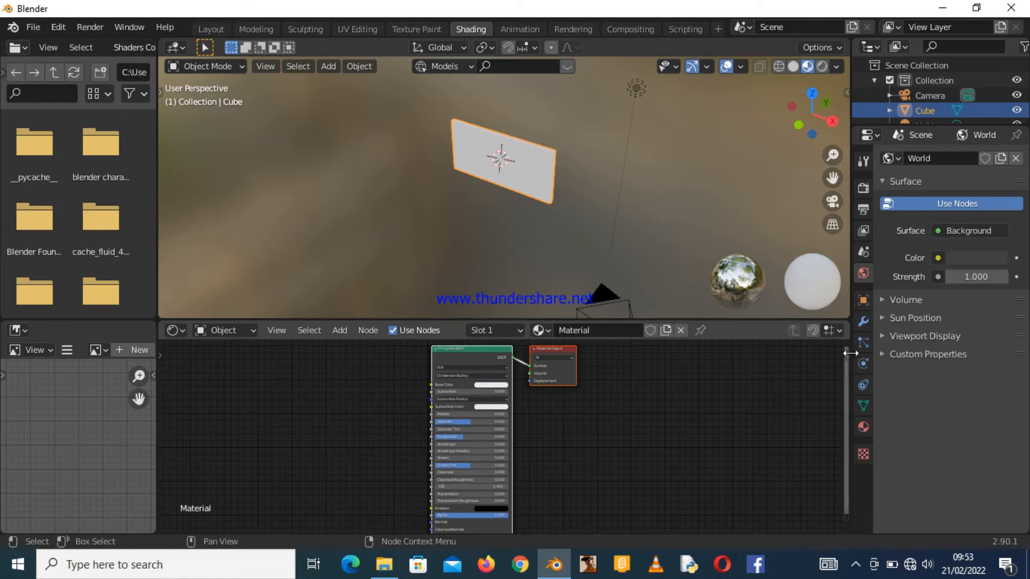
{"action": "left_click_drag", "start_coordinate": [843, 353], "coordinate": [657, 362]}
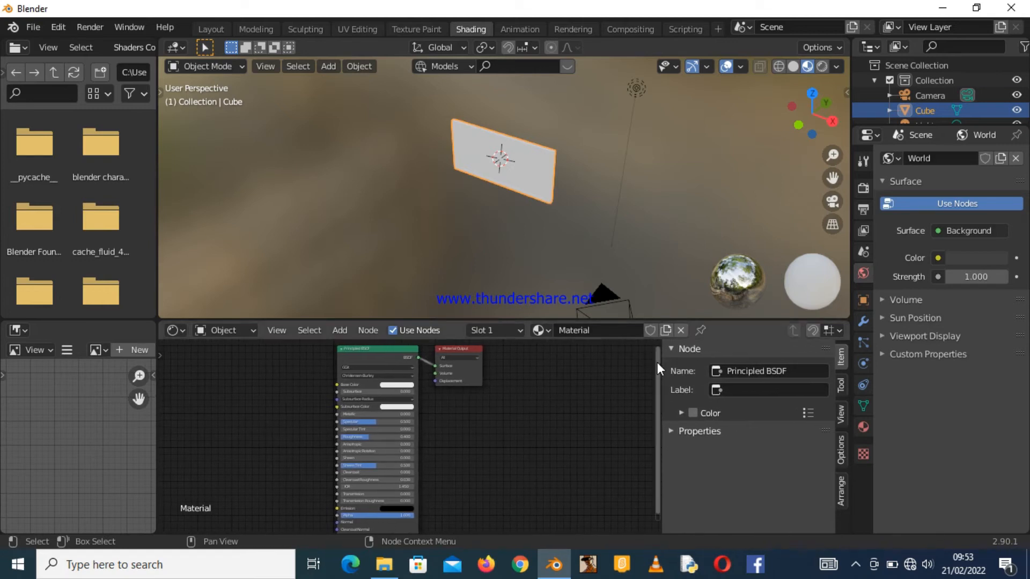
{"action": "left_click", "coordinate": [677, 431]}
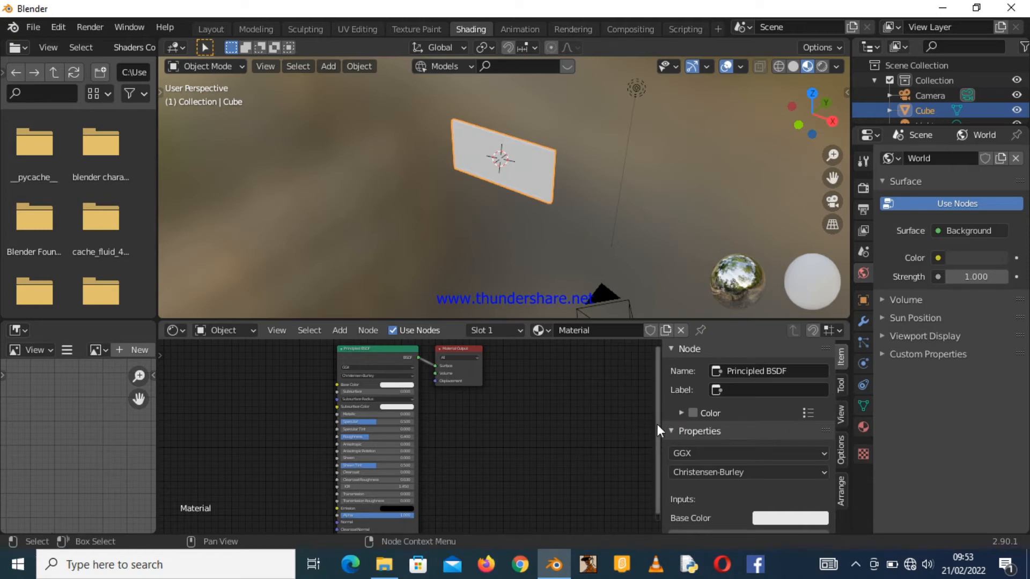
{"action": "left_click_drag", "start_coordinate": [656, 427], "coordinate": [662, 426]}
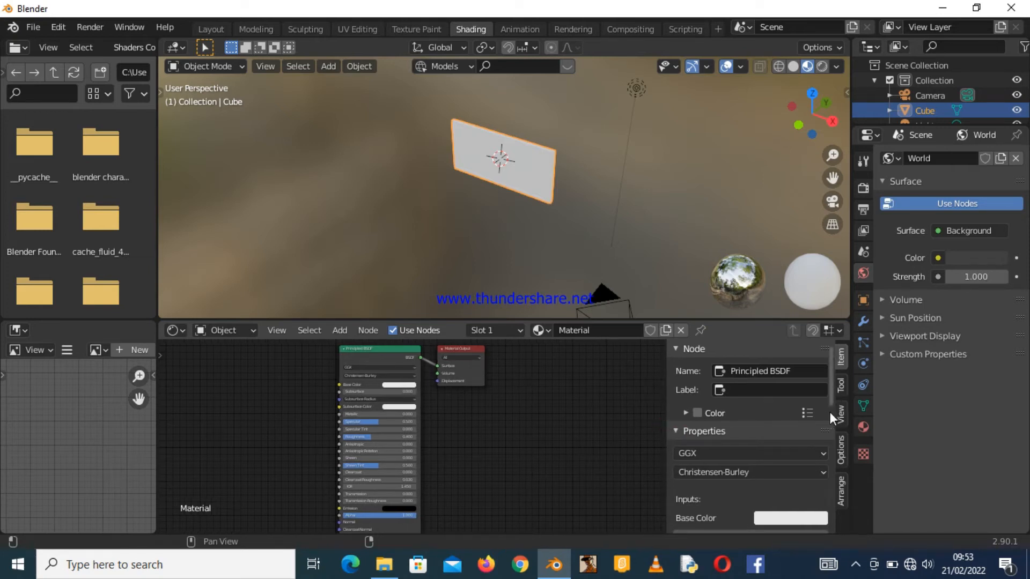
{"action": "left_click_drag", "start_coordinate": [830, 401], "coordinate": [835, 443]}
{"action": "scroll", "coordinate": [828, 424], "scroll_direction": "down", "scroll_amount": 1}
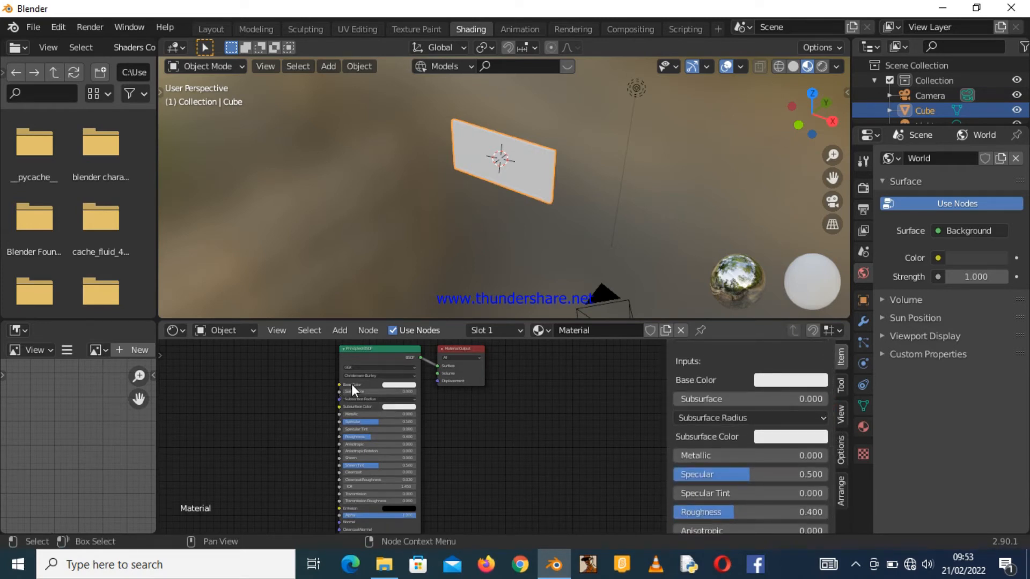
{"action": "left_click", "coordinate": [770, 381]}
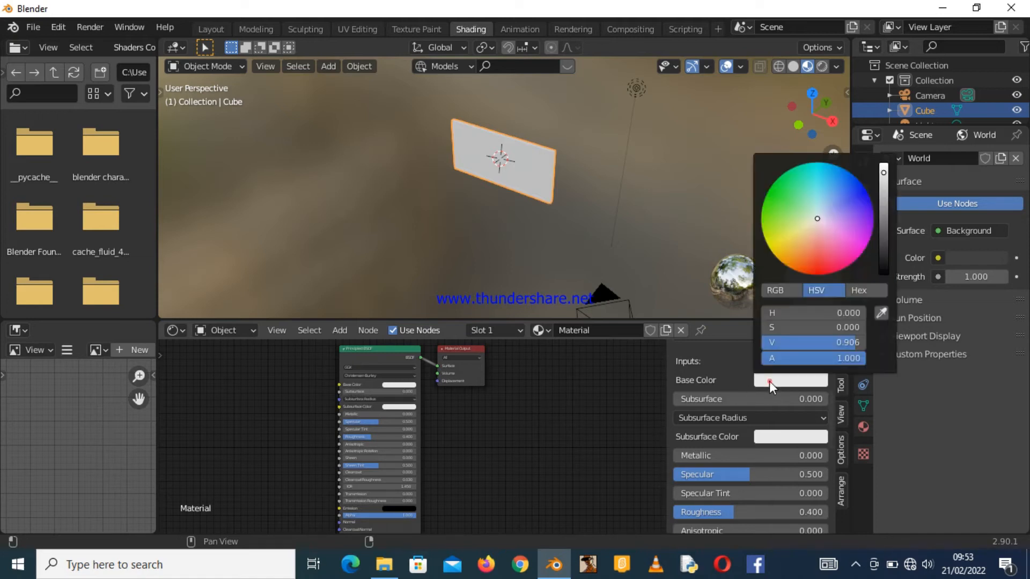
{"action": "left_click_drag", "start_coordinate": [883, 173], "coordinate": [883, 273]}
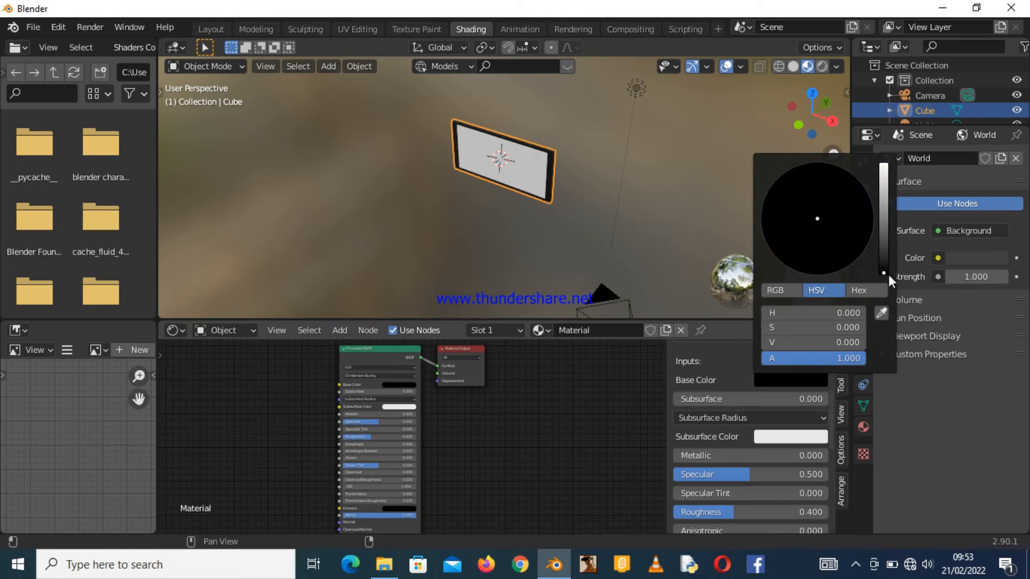
Set the TV body material's Metallic value to 1.
{"action": "left_click_drag", "start_coordinate": [803, 119], "coordinate": [898, 126]}
{"action": "middle_click_drag", "start_coordinate": [704, 99], "coordinate": [704, 100]}
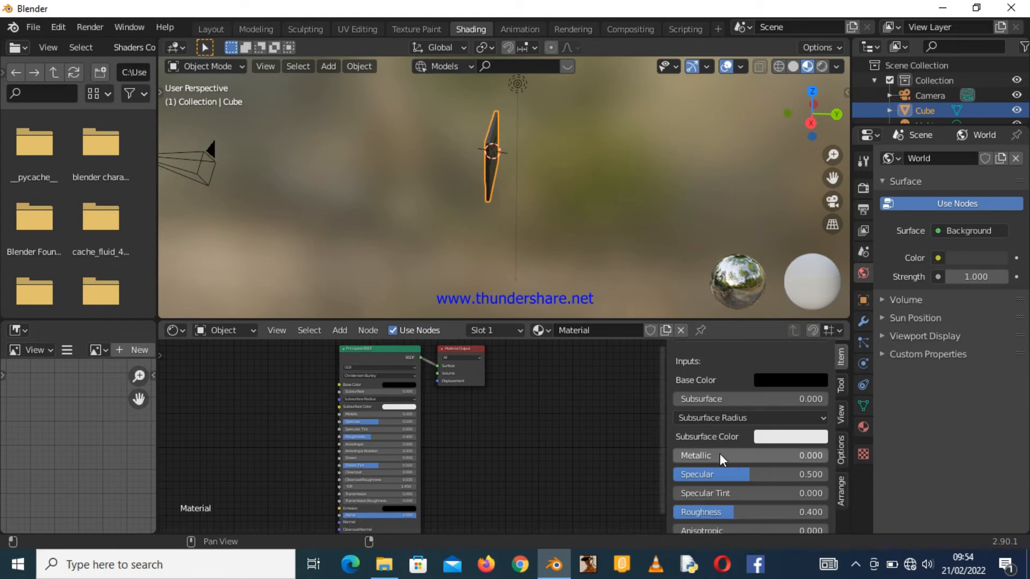
{"action": "left_click_drag", "start_coordinate": [693, 449], "coordinate": [718, 449]}
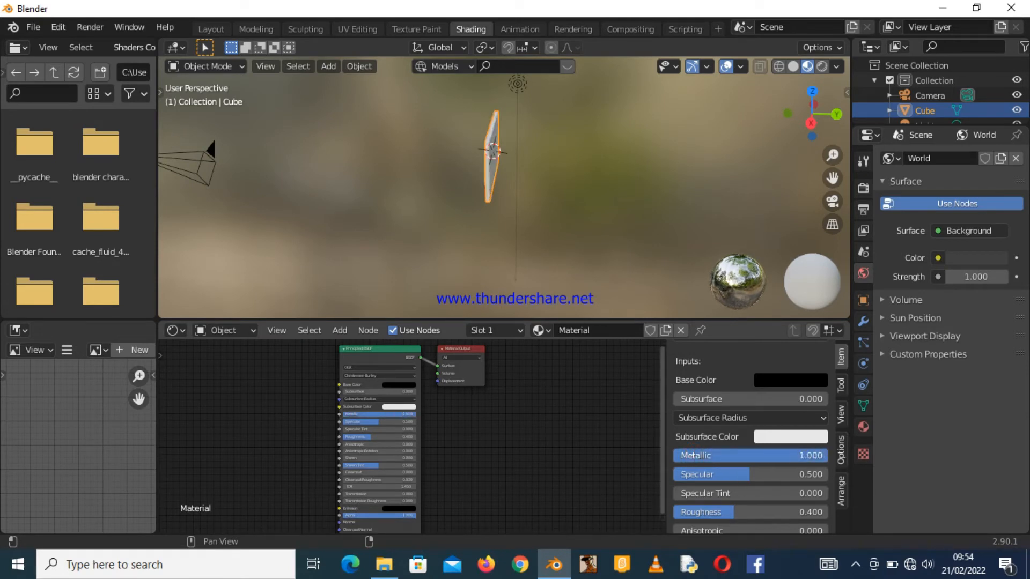
{"action": "left_click_drag", "start_coordinate": [828, 456], "coordinate": [748, 455]}
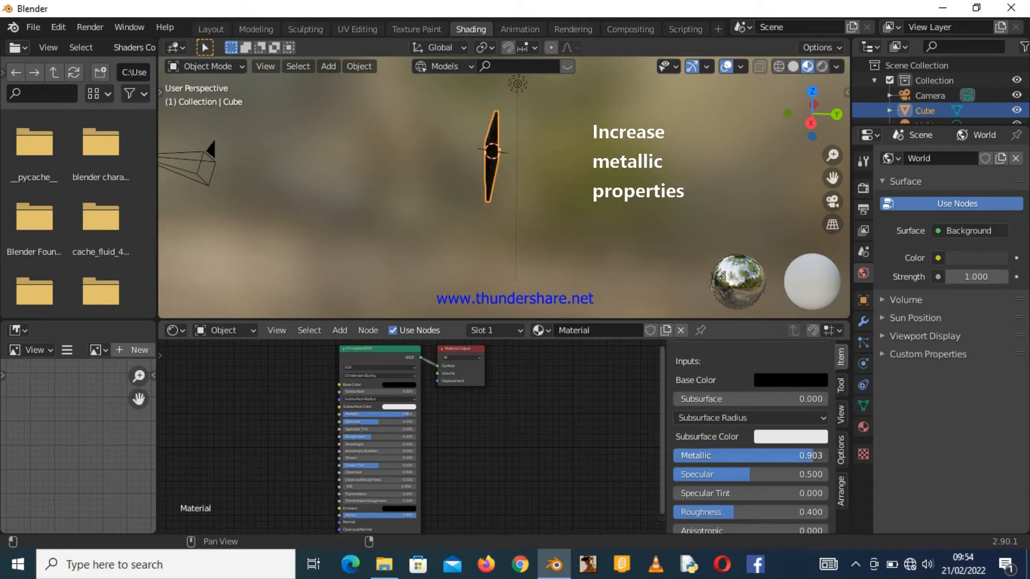
{"action": "left_click_drag", "start_coordinate": [825, 455], "coordinate": [832, 460]}
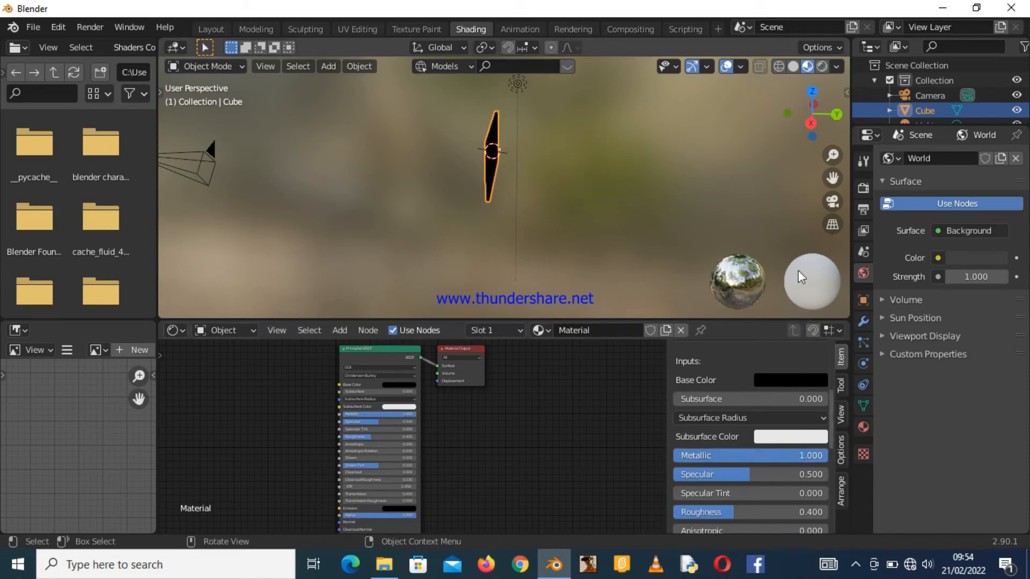
Set the TV body material's Roughness to about 0.034.
{"action": "mouse_move", "coordinate": [827, 112]}
{"action": "left_mouse_down"}
{"action": "mouse_move", "coordinate": [681, 120]}
{"action": "mouse_move", "coordinate": [740, 150]}
{"action": "mouse_move", "coordinate": [847, 140]}
{"action": "mouse_move", "coordinate": [885, 89]}
{"action": "mouse_move", "coordinate": [938, 72]}
{"action": "mouse_move", "coordinate": [912, 139]}
{"action": "mouse_move", "coordinate": [981, 120]}
{"action": "mouse_move", "coordinate": [1010, 142]}
{"action": "mouse_move", "coordinate": [1022, 126]}
{"action": "mouse_move", "coordinate": [1000, 109]}
{"action": "mouse_move", "coordinate": [830, 115]}
{"action": "left_mouse_up"}
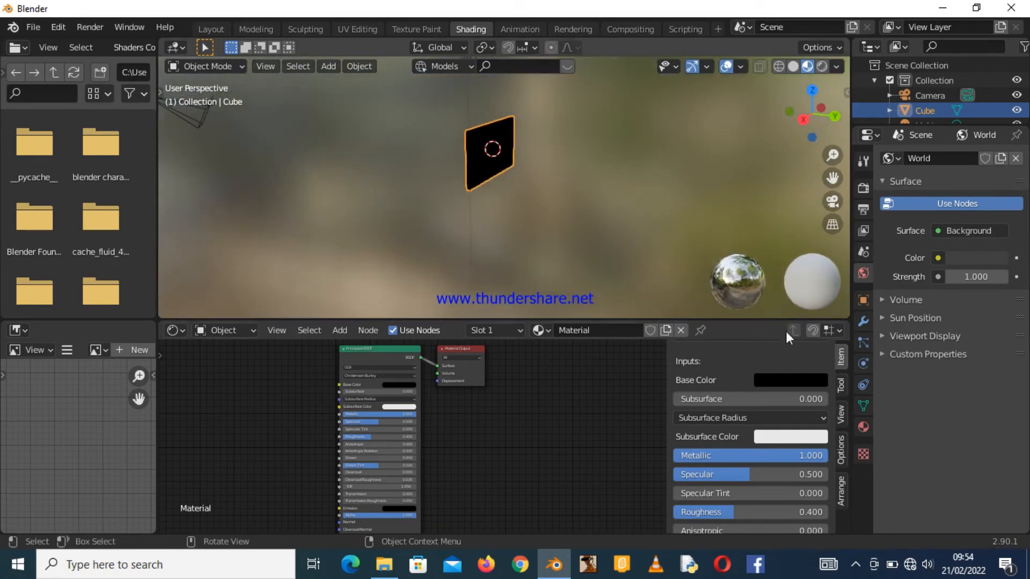
{"action": "left_click_drag", "start_coordinate": [723, 510], "coordinate": [790, 513]}
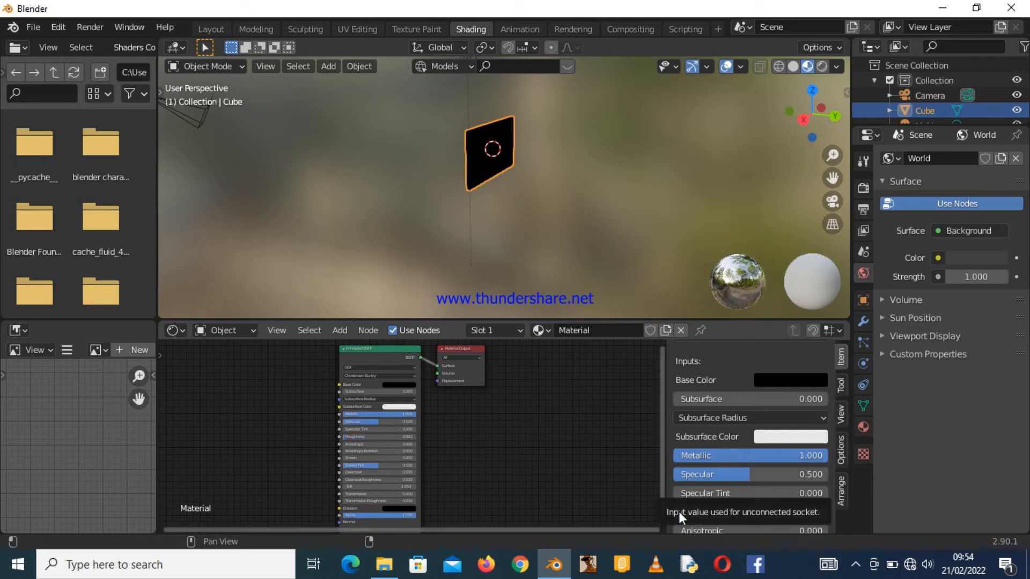
{"action": "left_click", "coordinate": [754, 512]}
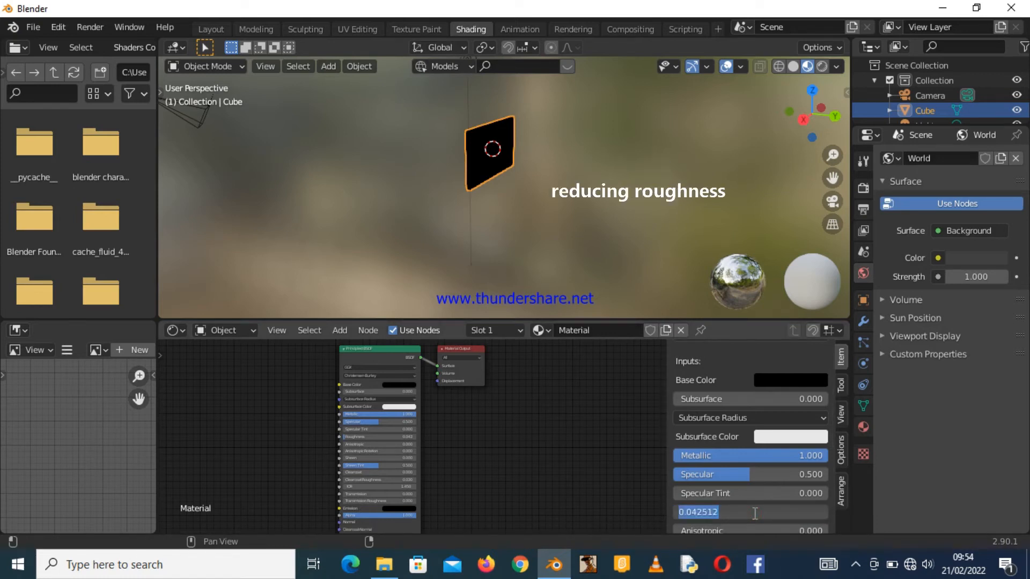
{"action": "type", "text": "0.3"}
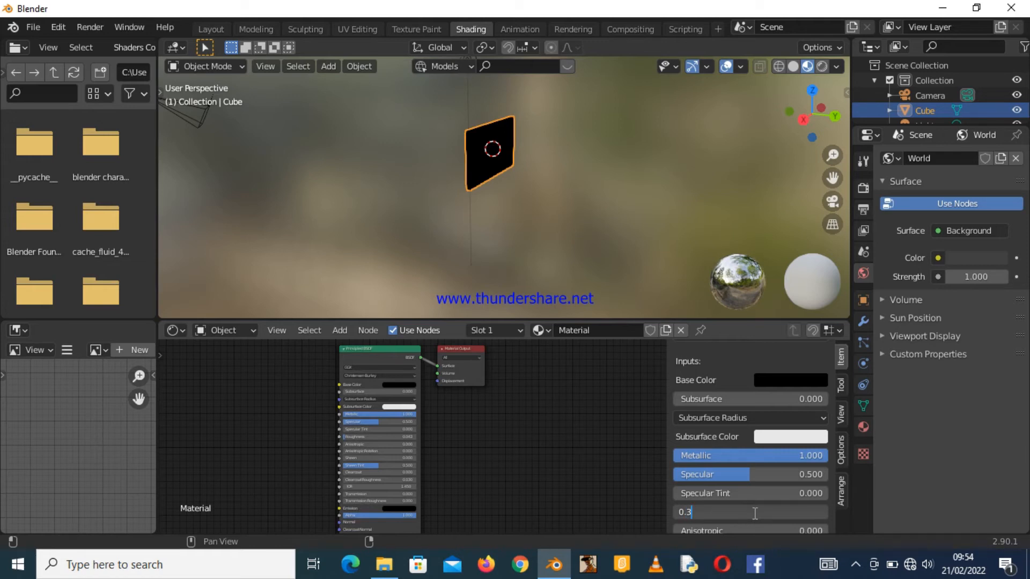
{"action": "key", "text": "Return"}
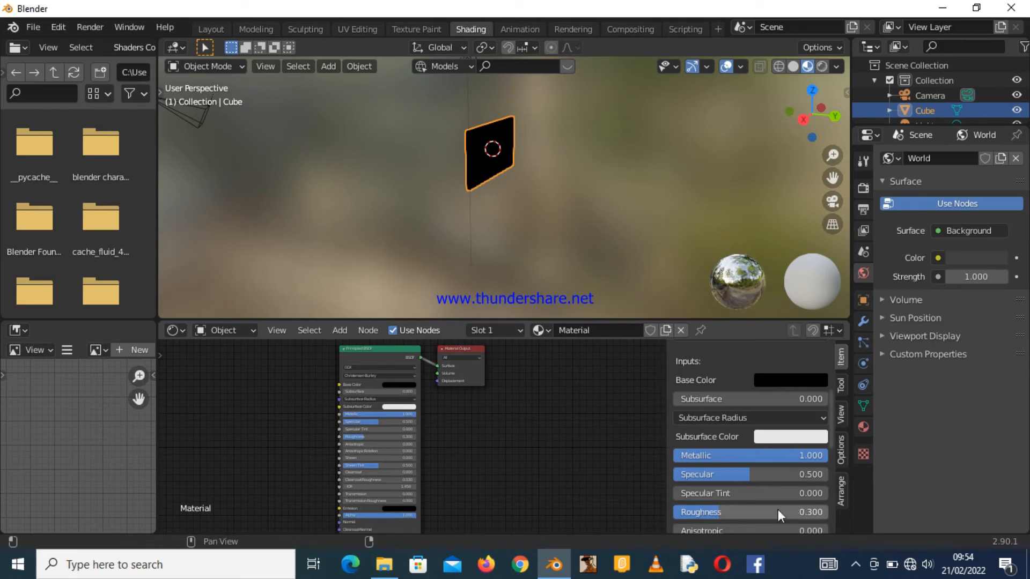
{"action": "left_click", "coordinate": [738, 513]}
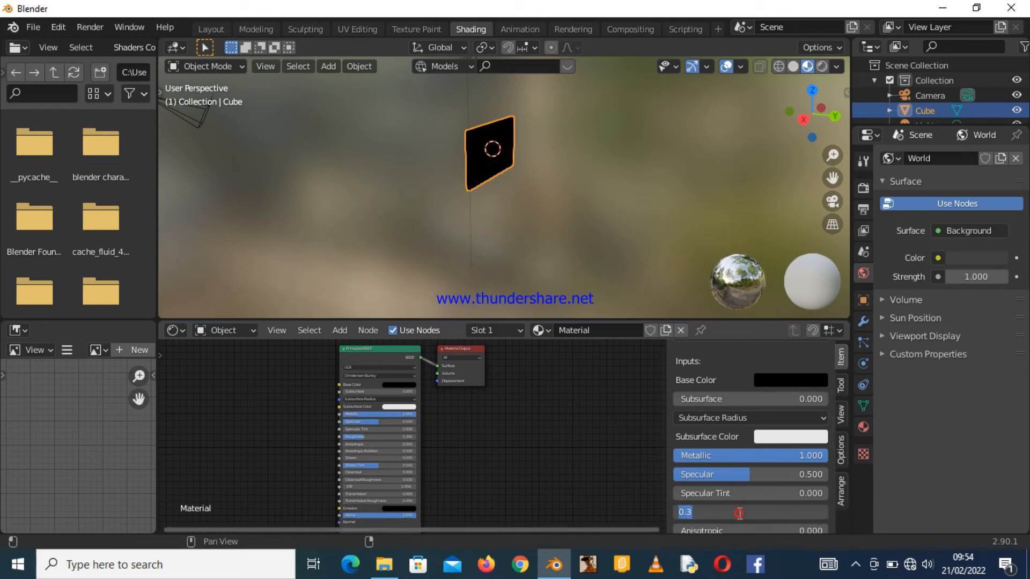
{"action": "key", "text": "Return"}
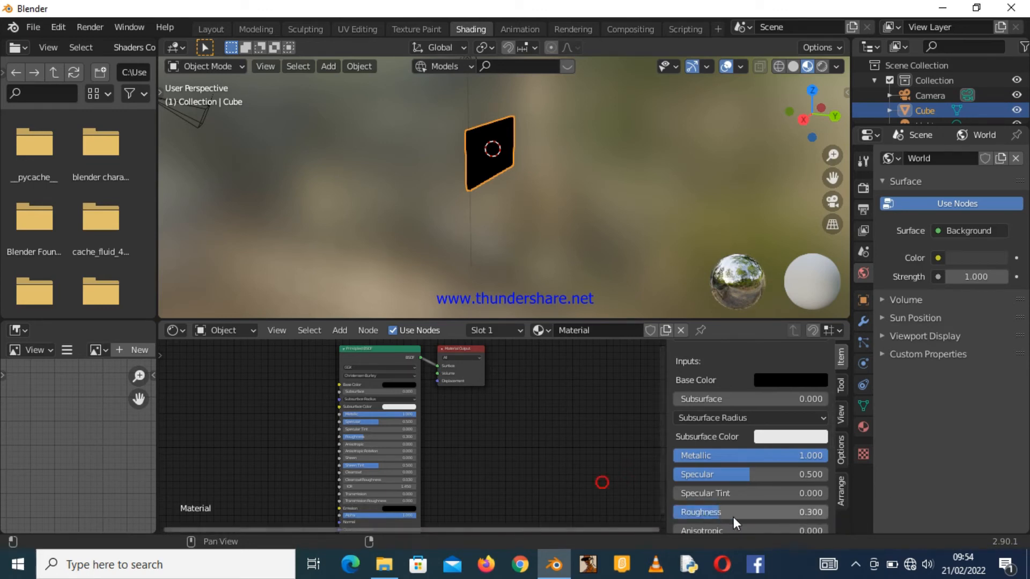
{"action": "left_click_drag", "start_coordinate": [734, 513], "coordinate": [697, 513]}
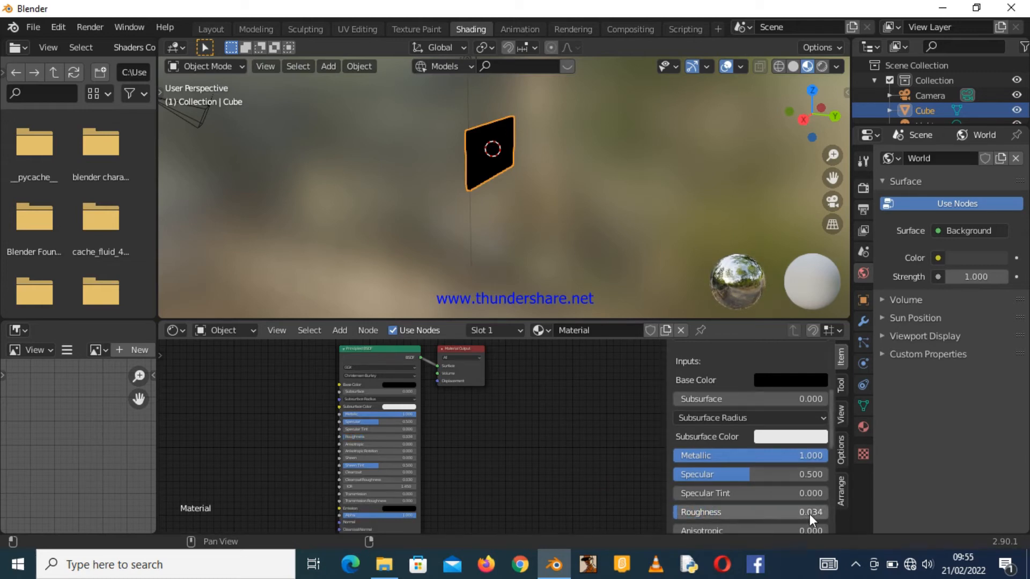
Return to the Layout workspace.
{"action": "left_click_drag", "start_coordinate": [807, 123], "coordinate": [657, 129]}
{"action": "left_click_drag", "start_coordinate": [827, 154], "coordinate": [828, 177]}
{"action": "left_click_drag", "start_coordinate": [814, 124], "coordinate": [618, 127]}
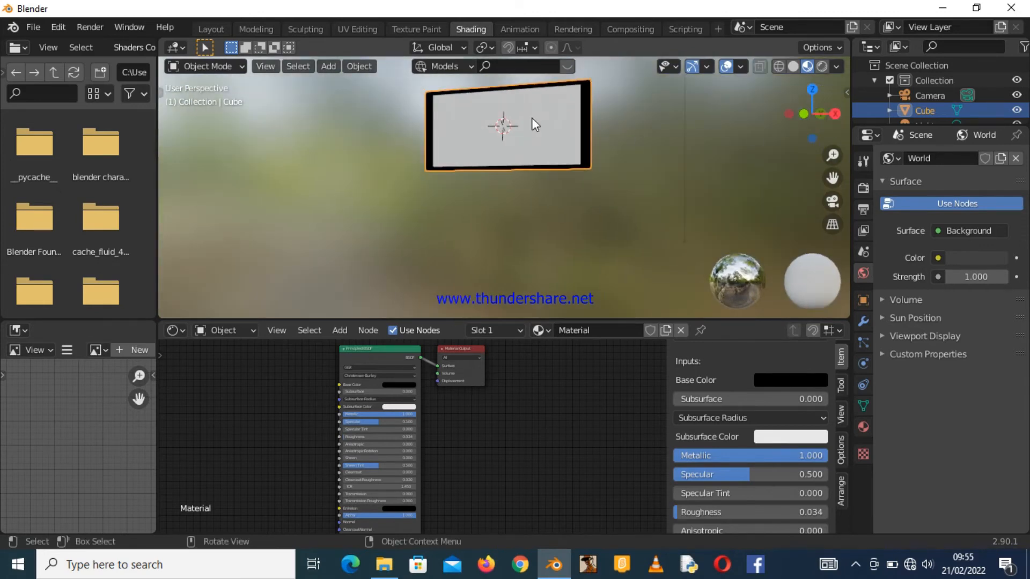
{"action": "left_click", "coordinate": [219, 27]}
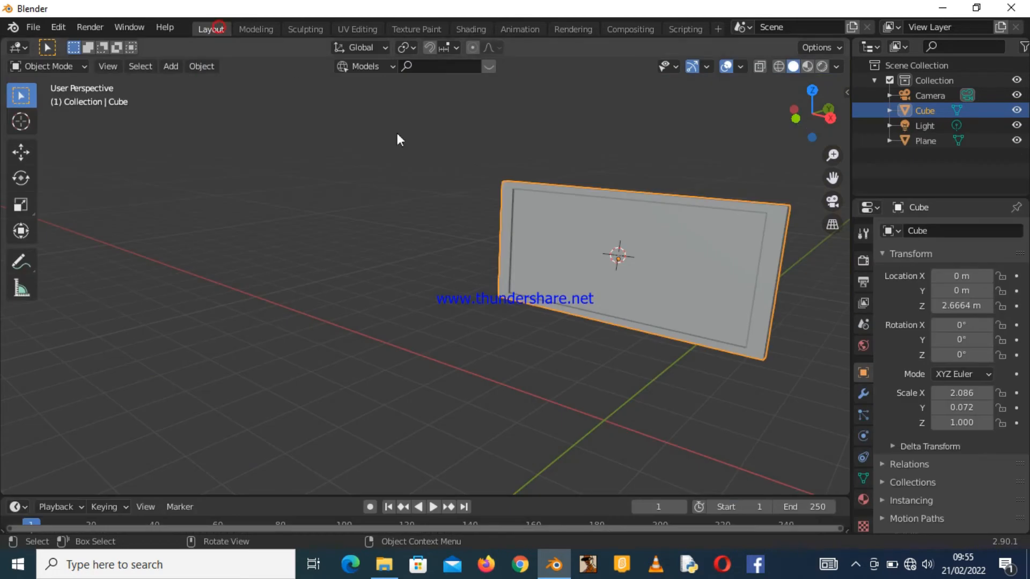
{"action": "left_click_drag", "start_coordinate": [829, 107], "coordinate": [811, 73]}
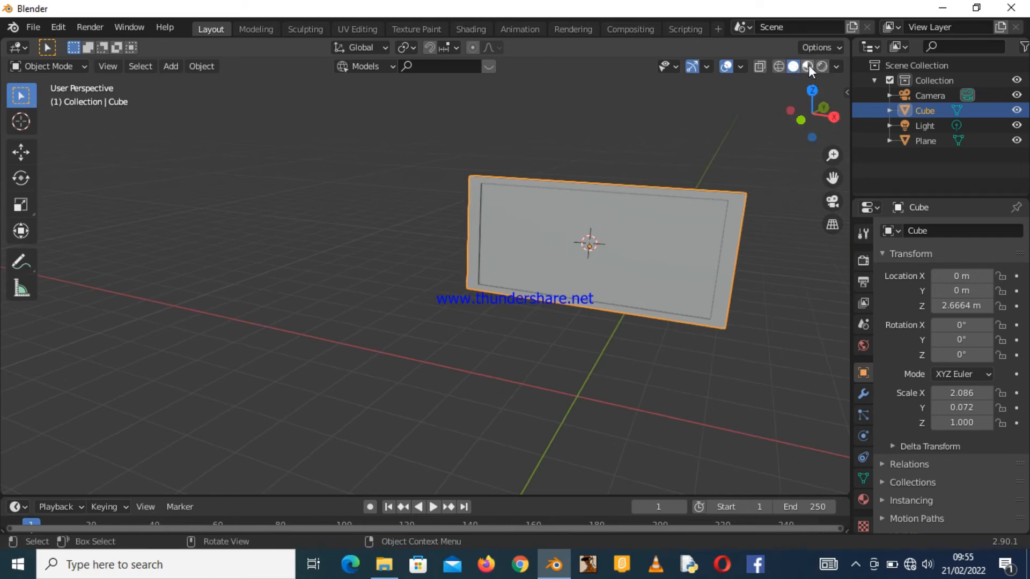
Switch the viewport shading through wireframe, solid and material preview to rendered to inspect the TV.
{"action": "left_click", "coordinate": [780, 64]}
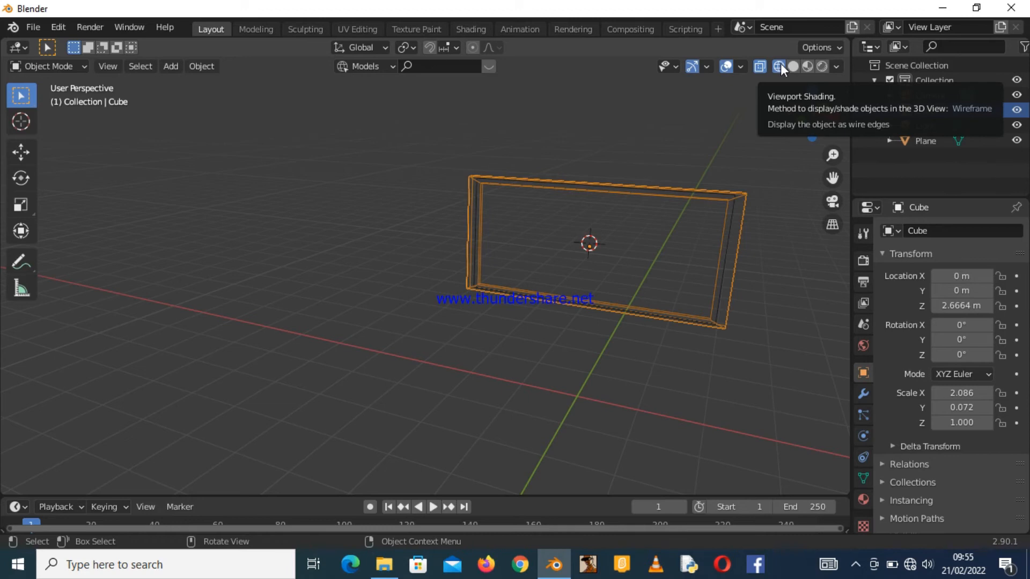
{"action": "left_click", "coordinate": [792, 66]}
{"action": "left_click_drag", "start_coordinate": [804, 109], "coordinate": [692, 99]}
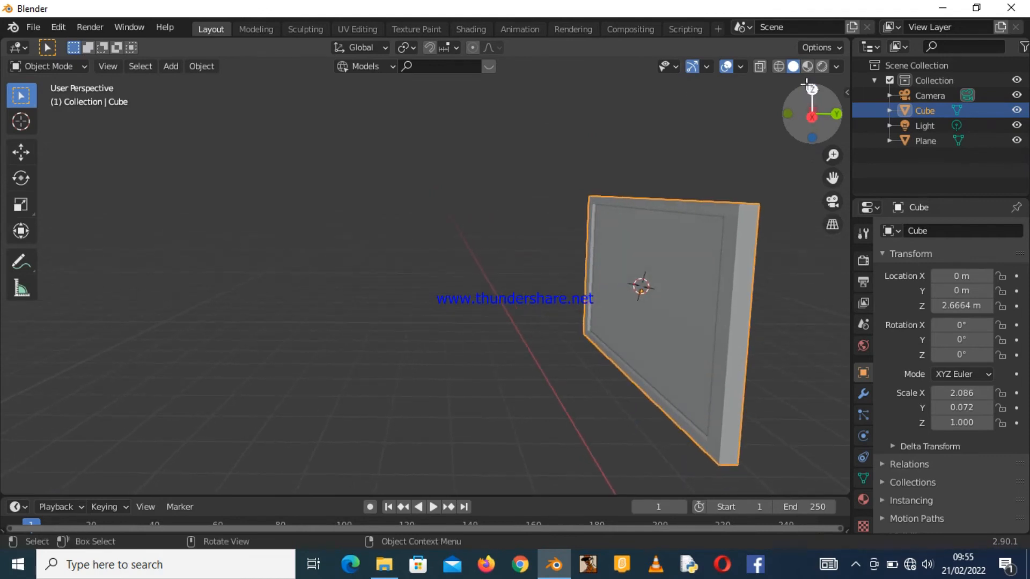
{"action": "left_click", "coordinate": [808, 67]}
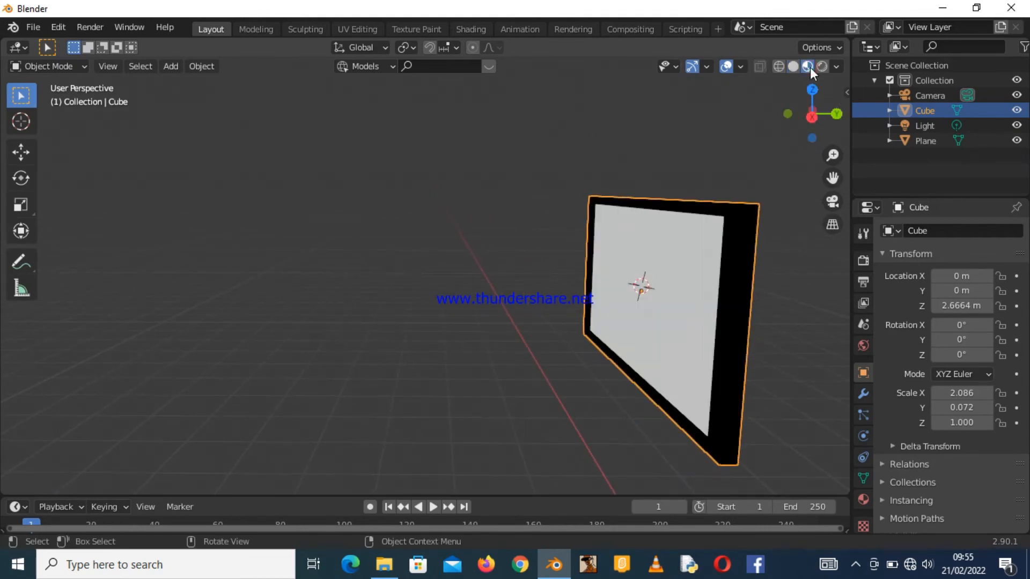
{"action": "mouse_move", "coordinate": [807, 107]}
{"action": "left_mouse_down"}
{"action": "mouse_move", "coordinate": [696, 126]}
{"action": "mouse_move", "coordinate": [719, 127]}
{"action": "left_mouse_up"}
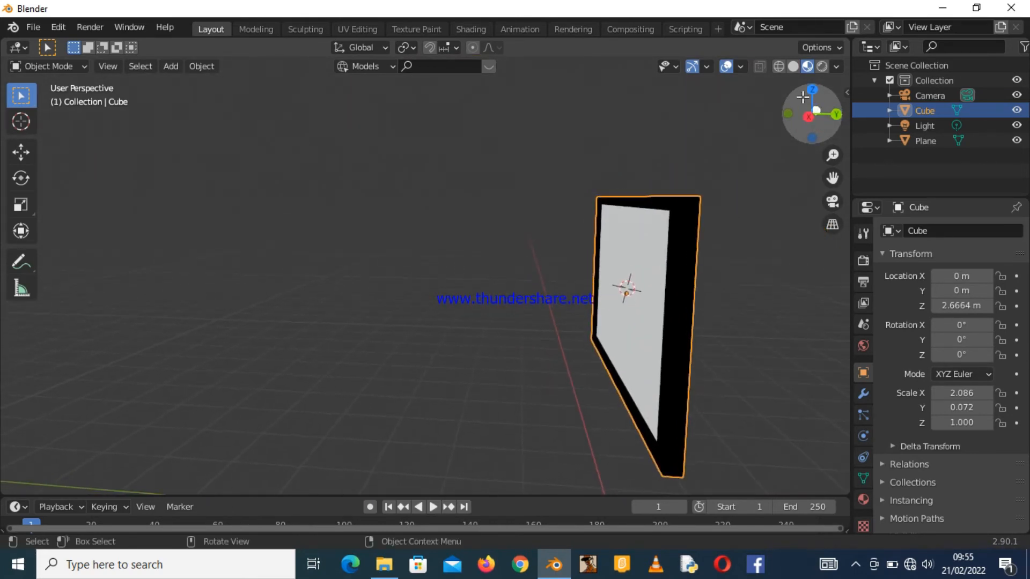
{"action": "left_click", "coordinate": [821, 67]}
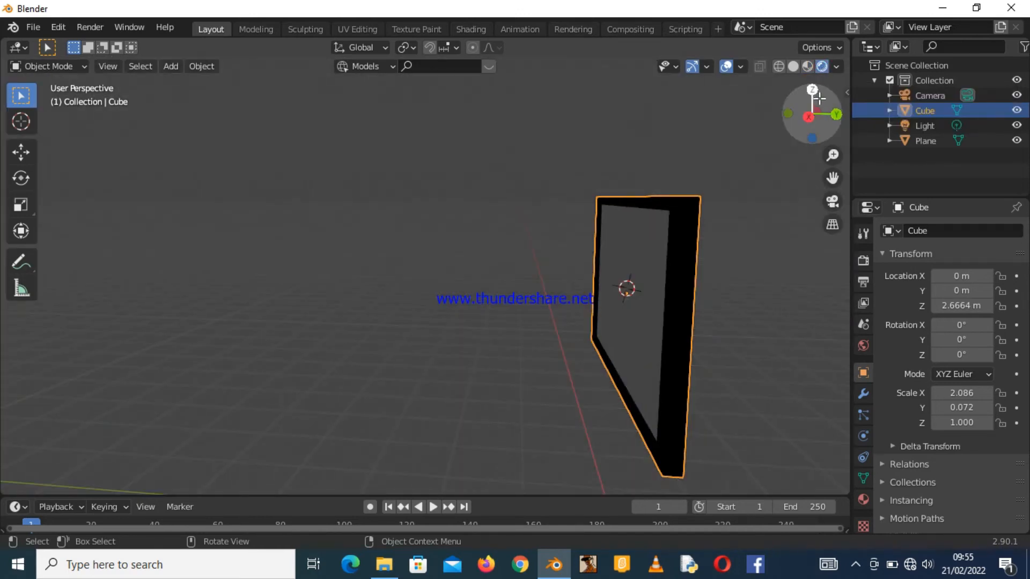
Select the light and, in top view, move it in front of and to the right of the TV.
{"action": "left_click_drag", "start_coordinate": [817, 98], "coordinate": [211, 87]}
{"action": "left_click_drag", "start_coordinate": [596, 76], "coordinate": [602, 85]}
{"action": "left_click", "coordinate": [567, 85]}
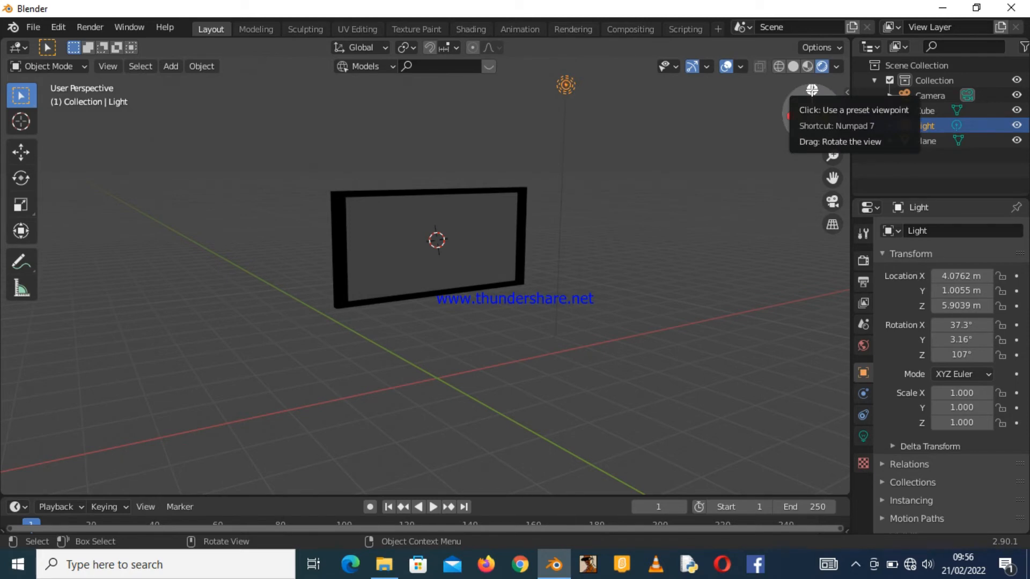
{"action": "left_click", "coordinate": [812, 90]}
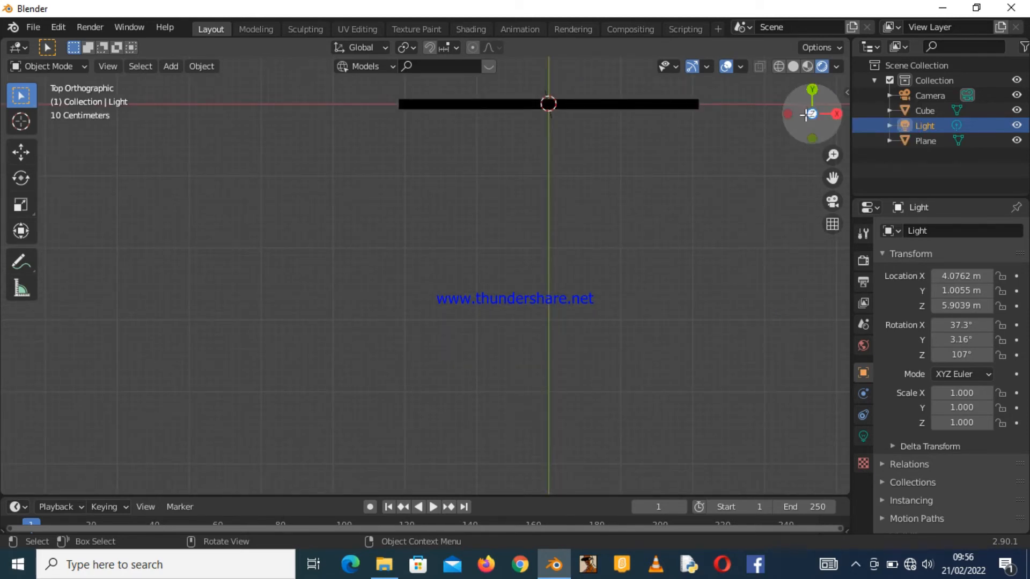
{"action": "left_click_drag", "start_coordinate": [832, 154], "coordinate": [832, 175]}
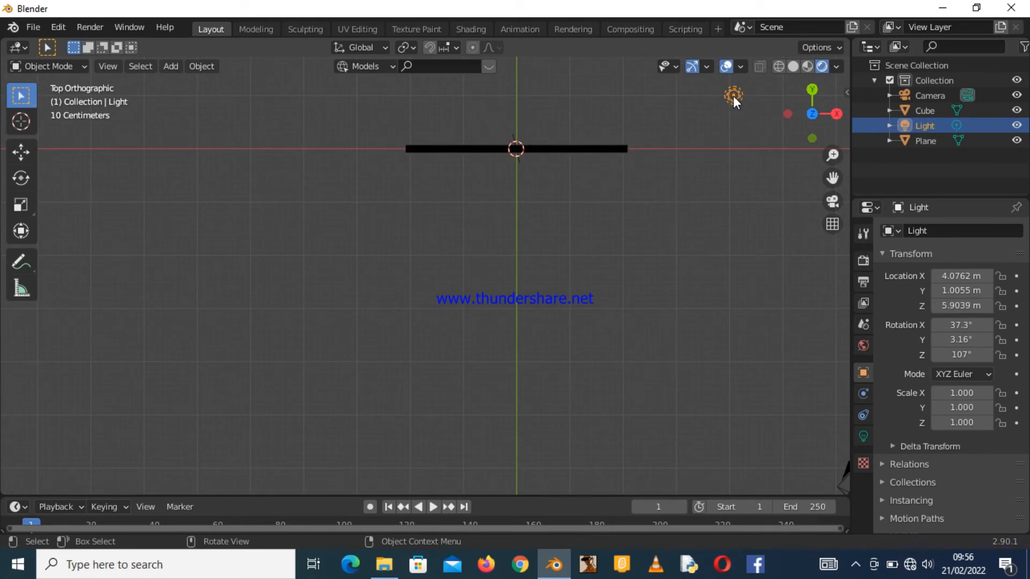
{"action": "key", "text": "g"}
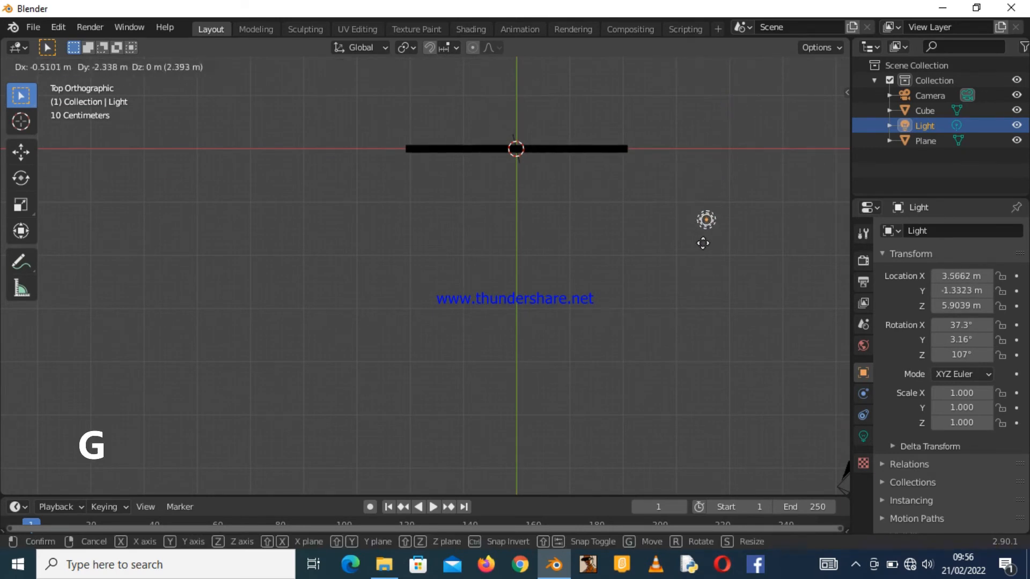
{"action": "left_click", "coordinate": [642, 284]}
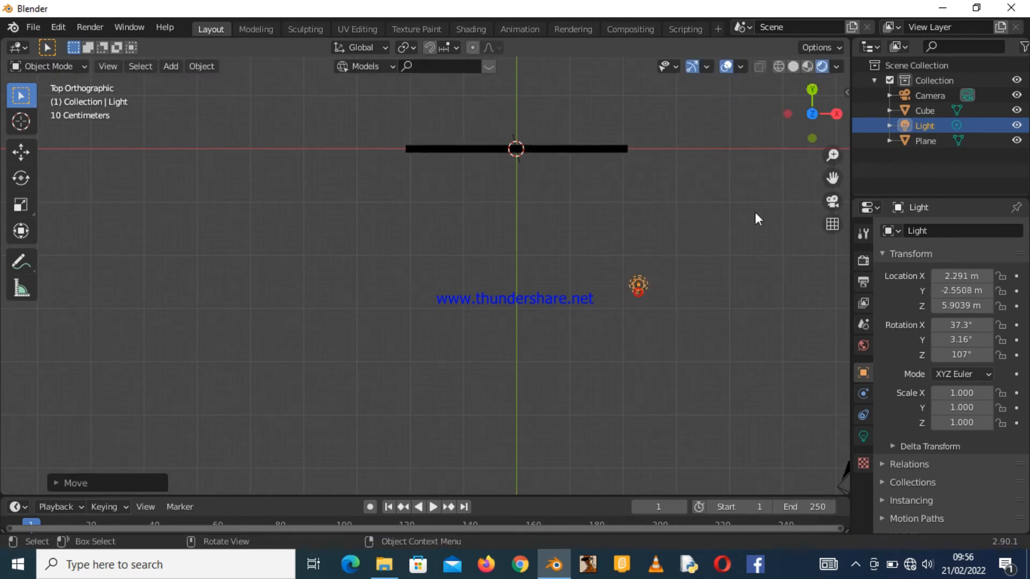
Move the light further in front of the TV along the Y axis, to about Y -4 m.
{"action": "left_click_drag", "start_coordinate": [810, 115], "coordinate": [795, 73]}
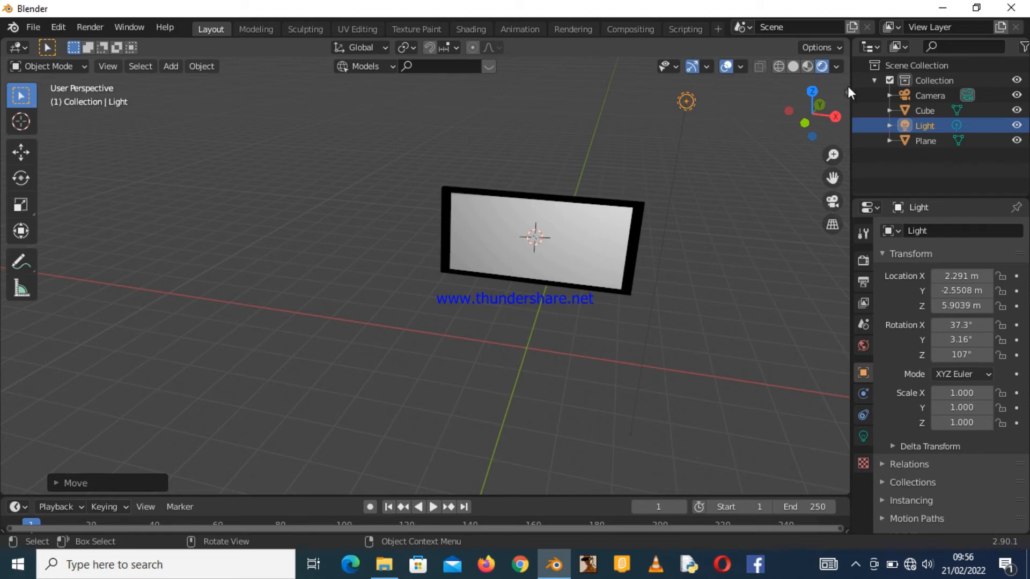
{"action": "left_click", "coordinate": [812, 91]}
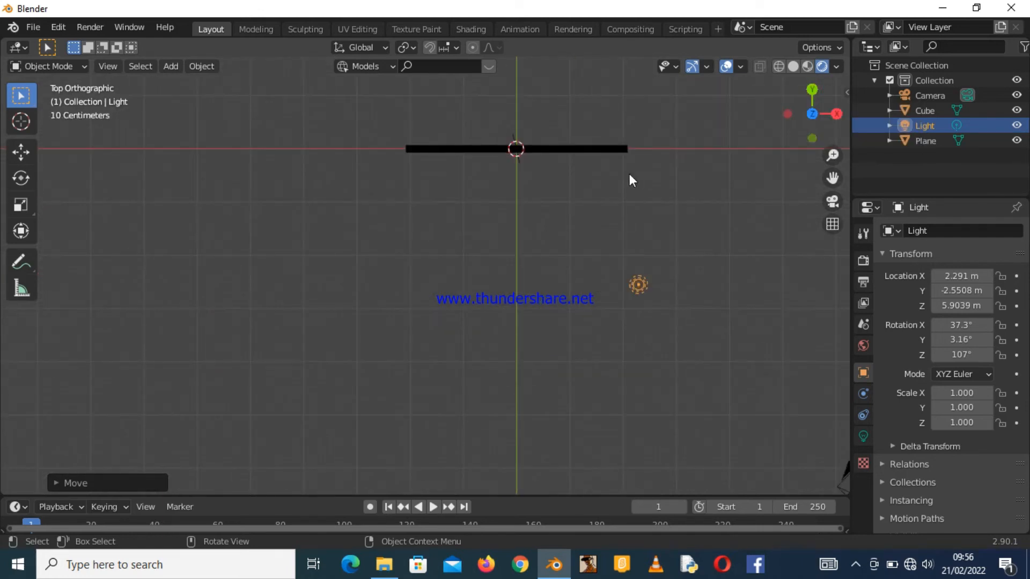
{"action": "key", "text": "g"}
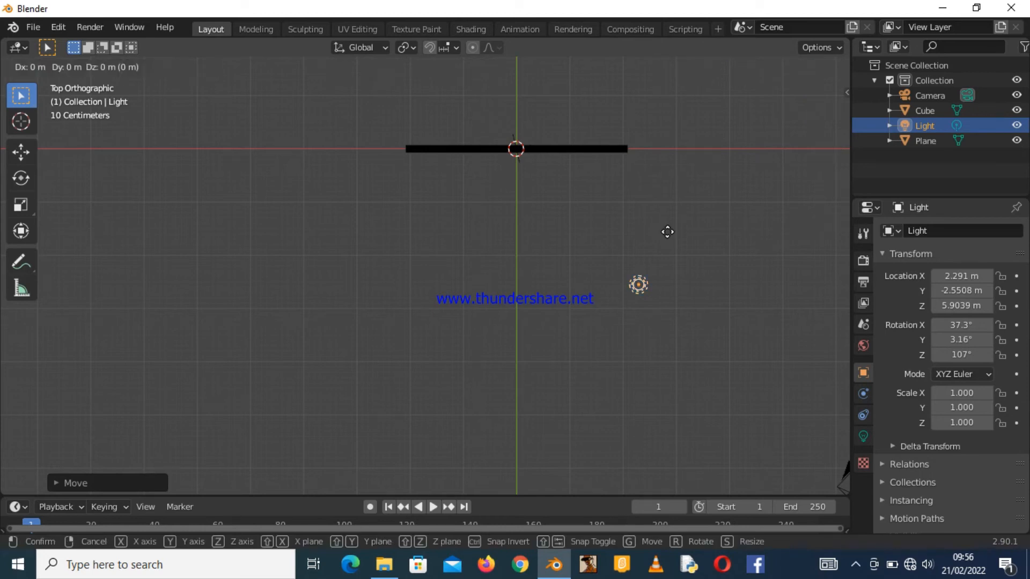
{"action": "left_click", "coordinate": [668, 233]}
{"action": "left_click_drag", "start_coordinate": [811, 138], "coordinate": [800, 56]}
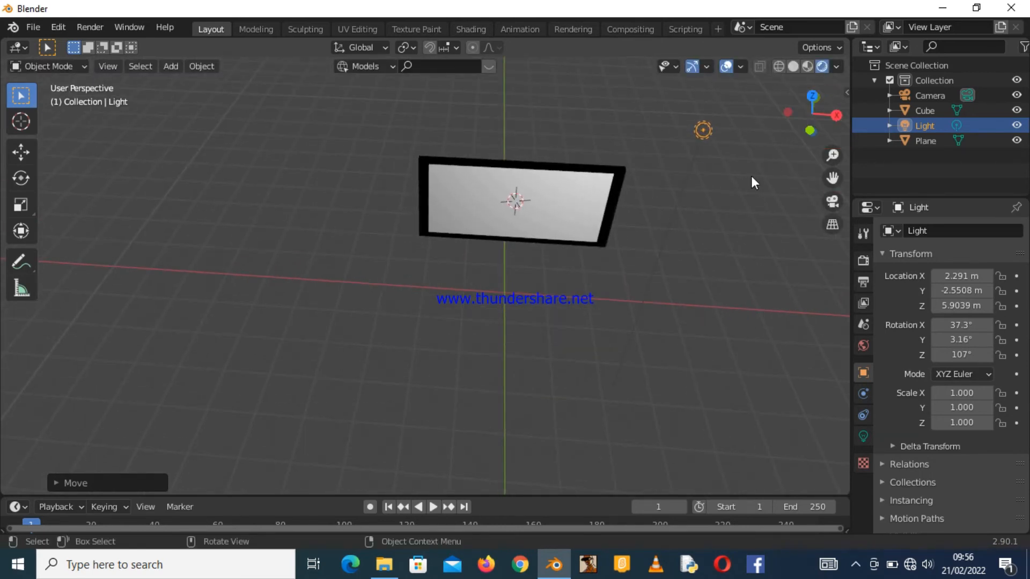
{"action": "key", "text": "g"}
{"action": "key", "text": "y"}
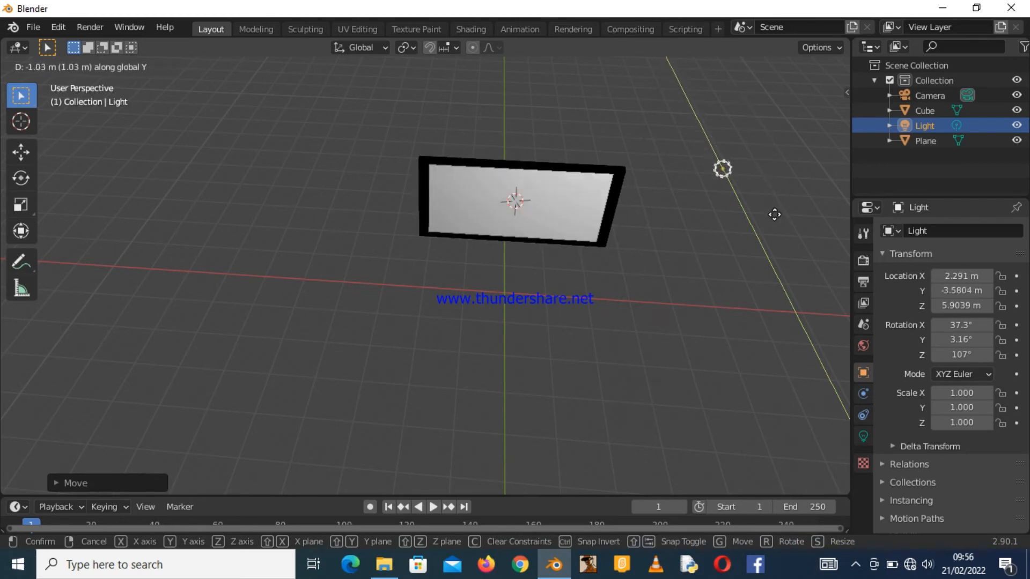
{"action": "left_click", "coordinate": [782, 236]}
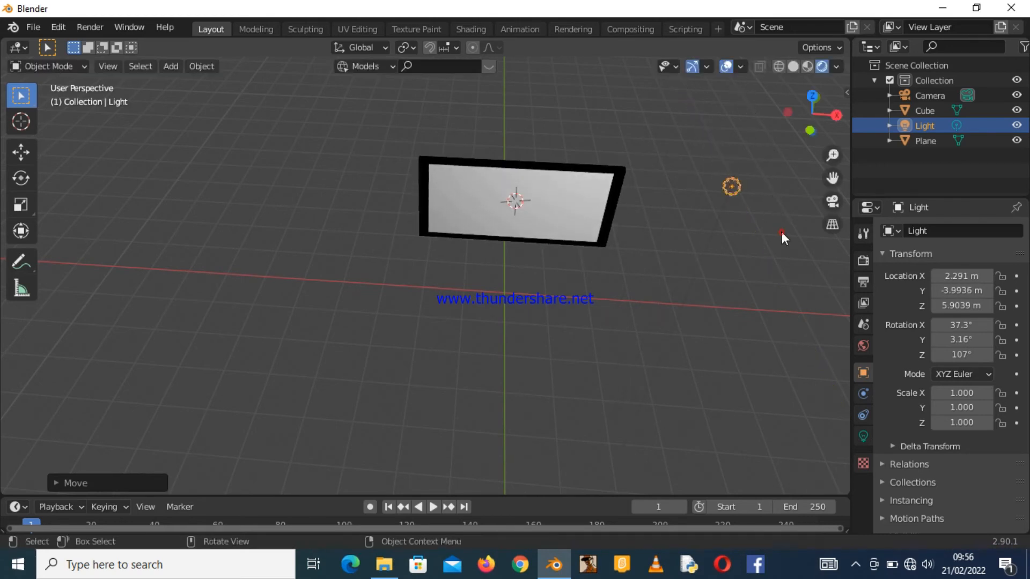
Select the screen plane and create a new material for it.
{"action": "left_click_drag", "start_coordinate": [795, 118], "coordinate": [771, 95]}
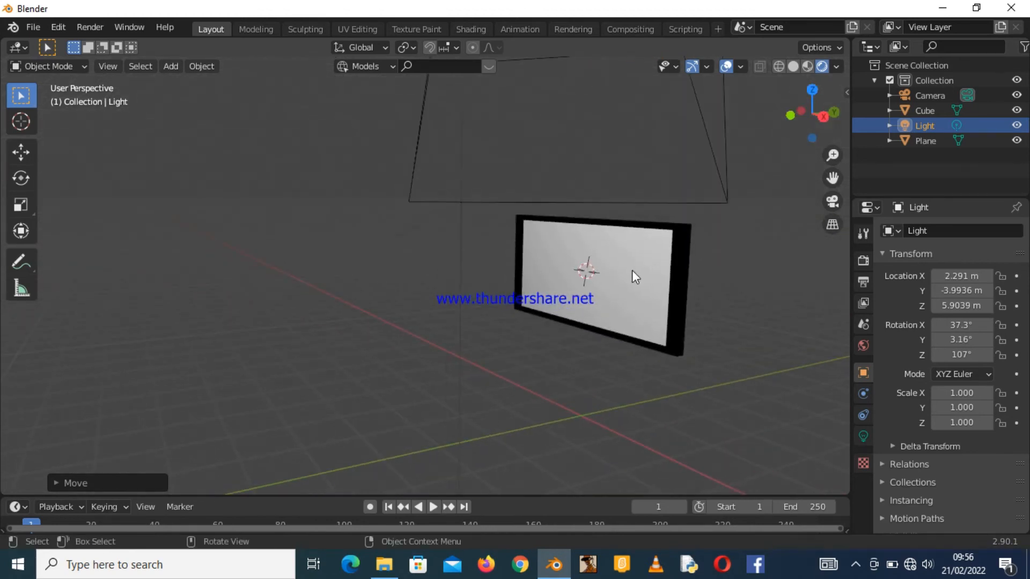
{"action": "left_click_drag", "start_coordinate": [812, 119], "coordinate": [799, 121]}
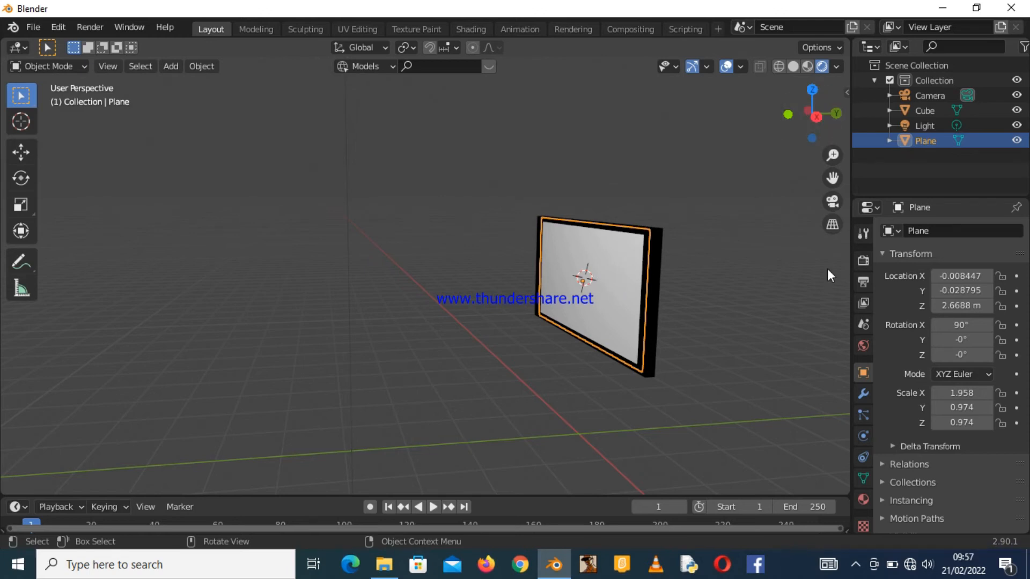
{"action": "left_click", "coordinate": [863, 499]}
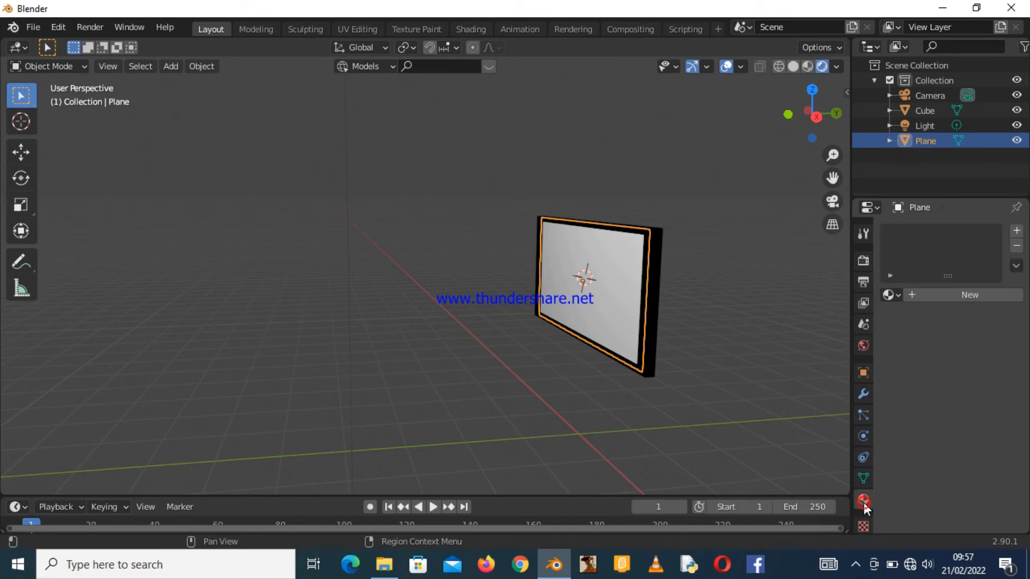
{"action": "left_click", "coordinate": [931, 295]}
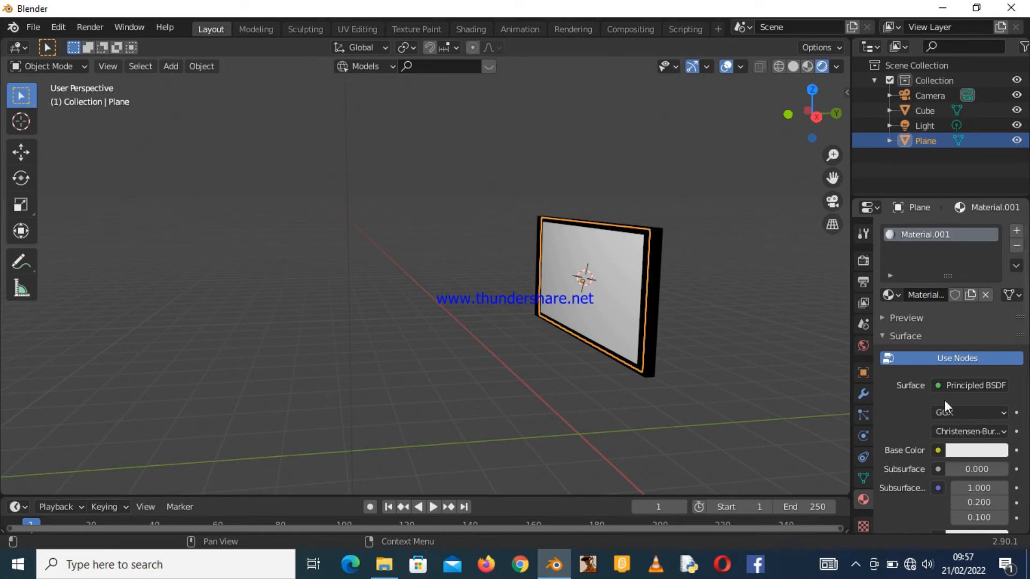
Connect an Image Texture to the screen material's Base Color.
{"action": "left_click_drag", "start_coordinate": [1024, 318], "coordinate": [1026, 369]}
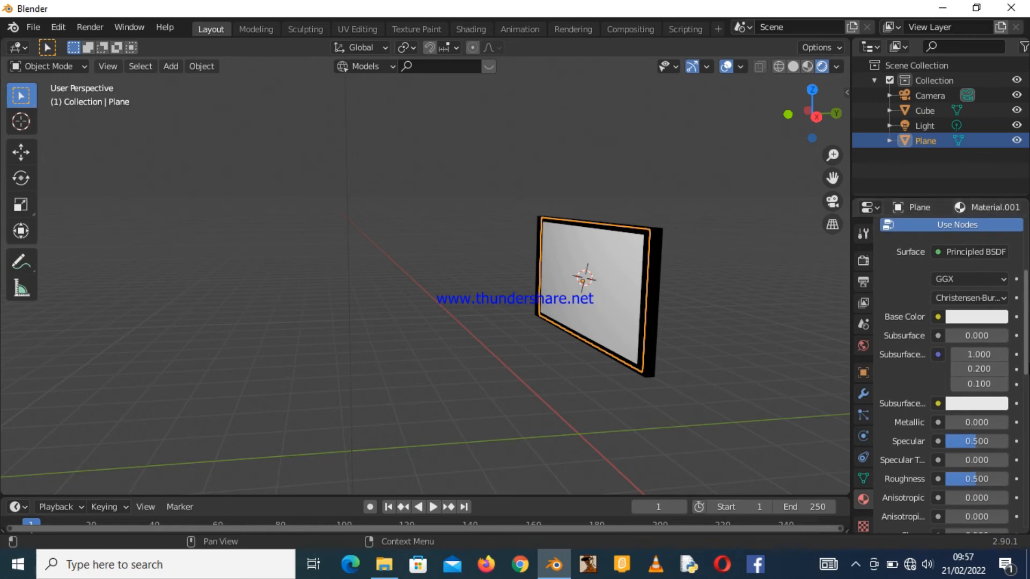
{"action": "left_click", "coordinate": [936, 316]}
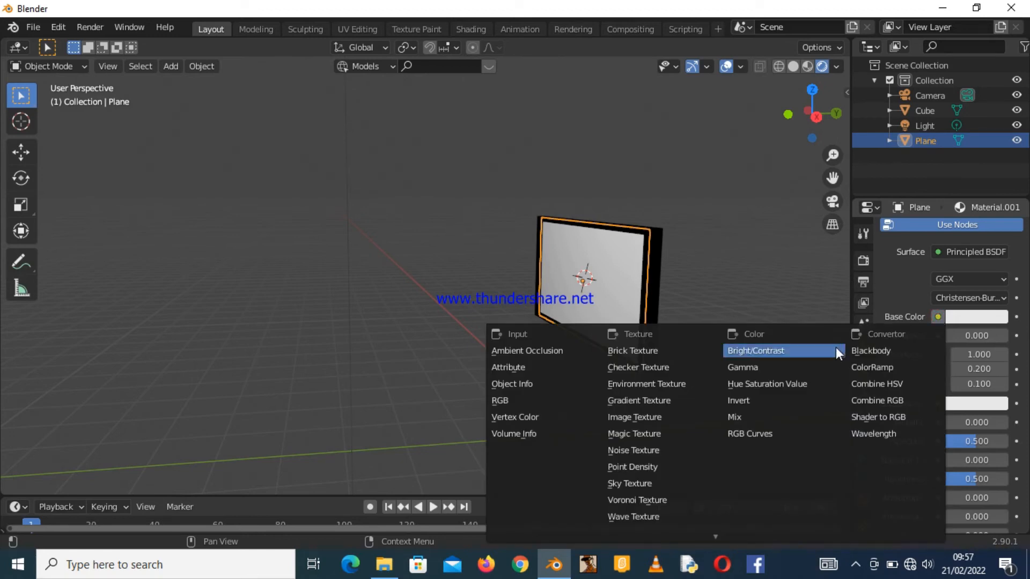
{"action": "left_click", "coordinate": [634, 417]}
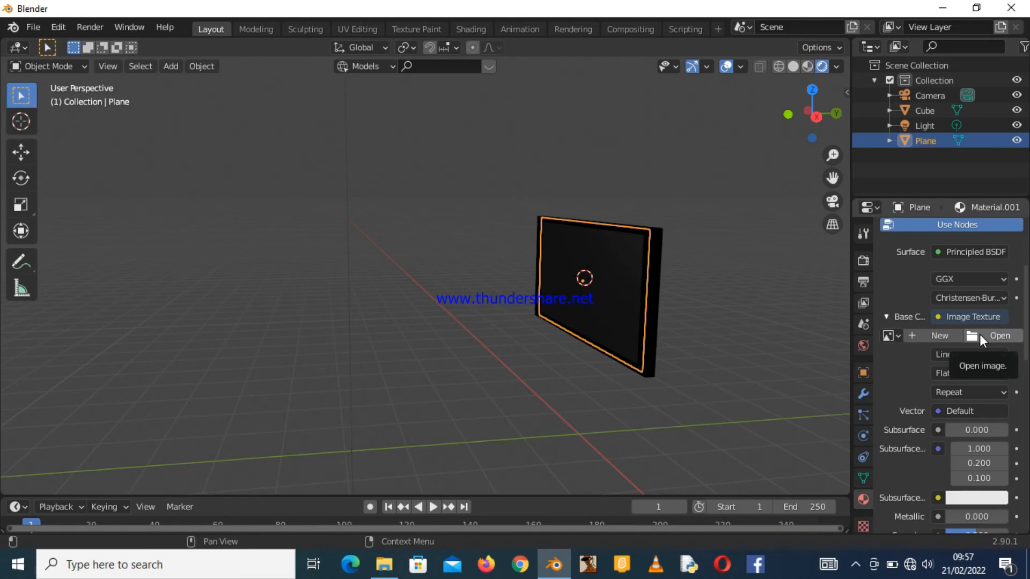
Open the video Eternals (2021) (NetNaija.com).mp4 from Downloads as the screen's image texture.
{"action": "left_click", "coordinate": [979, 335]}
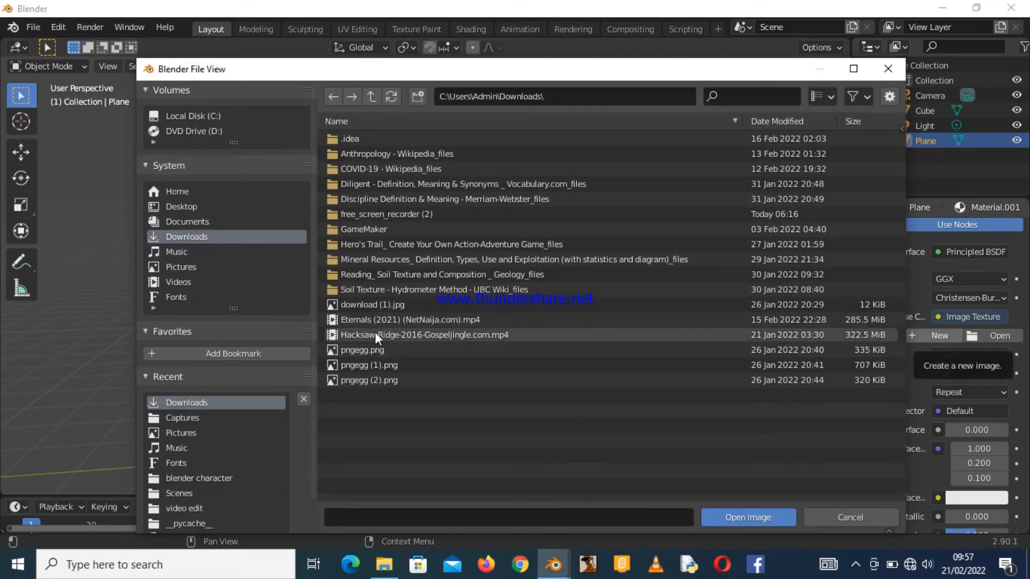
{"action": "left_click", "coordinate": [362, 314]}
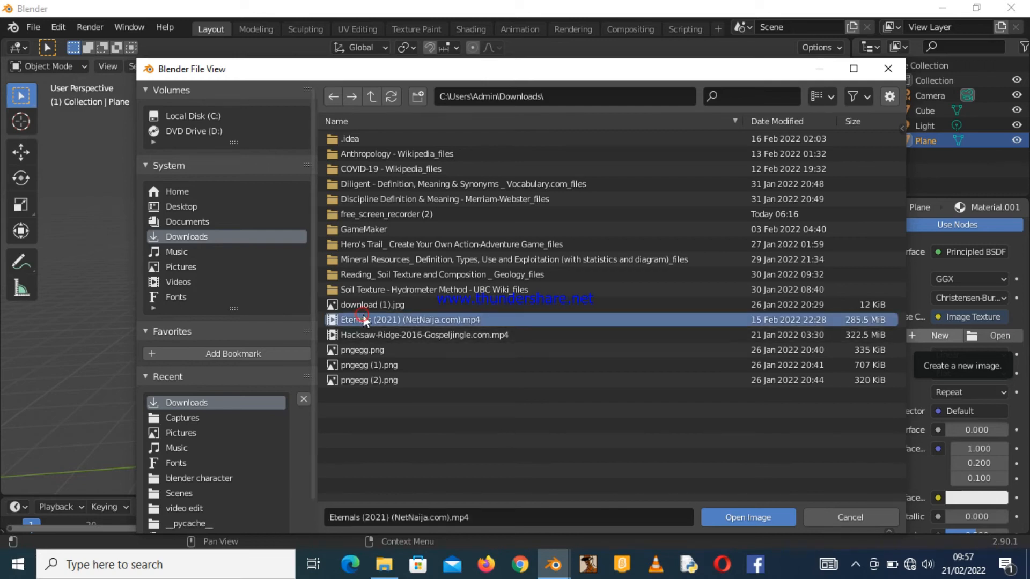
{"action": "left_click", "coordinate": [713, 517]}
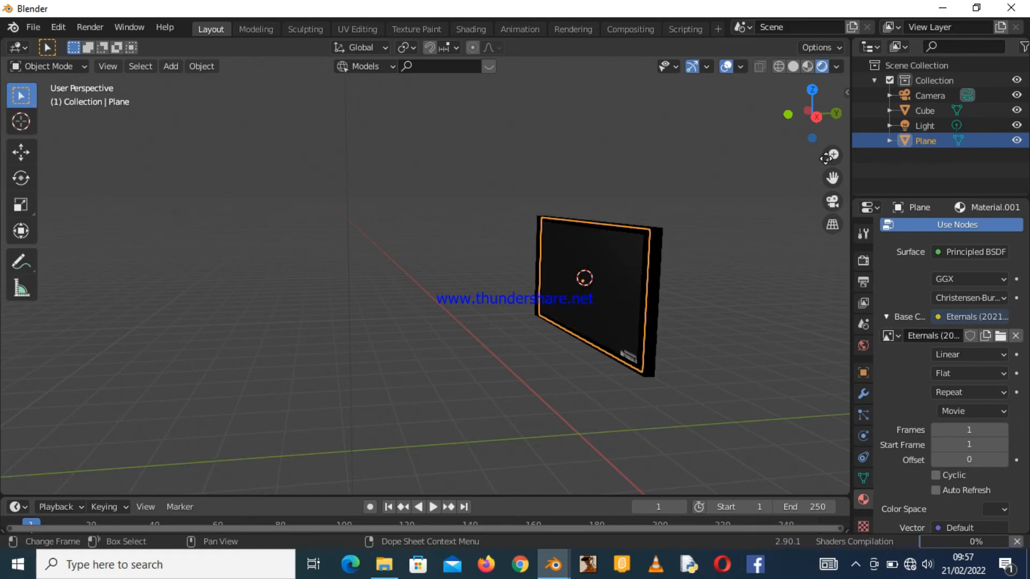
Play and pause the timeline to preview the video on the screen, then return to the first frame.
{"action": "left_click_drag", "start_coordinate": [816, 117], "coordinate": [718, 216]}
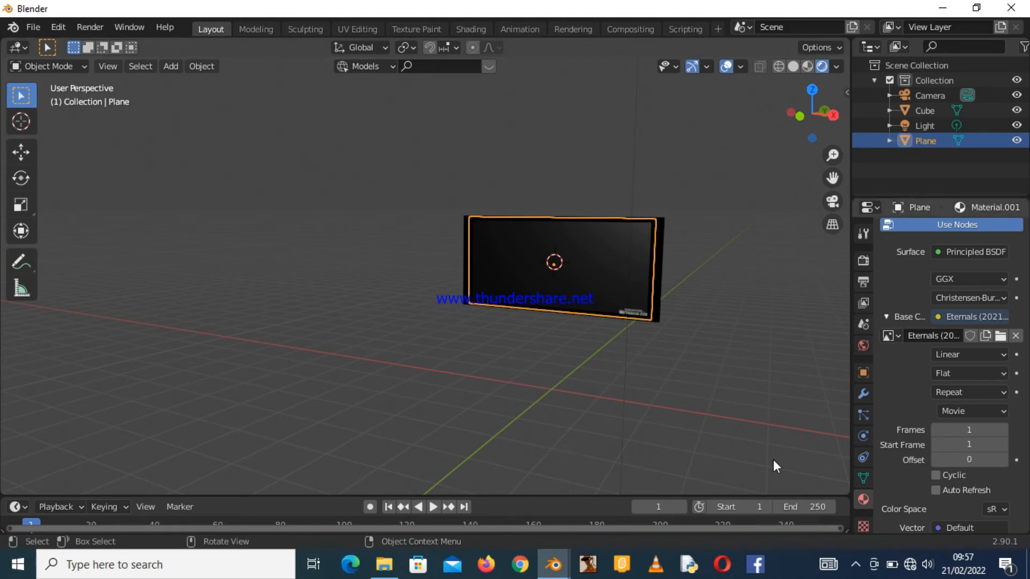
{"action": "left_click", "coordinate": [433, 507]}
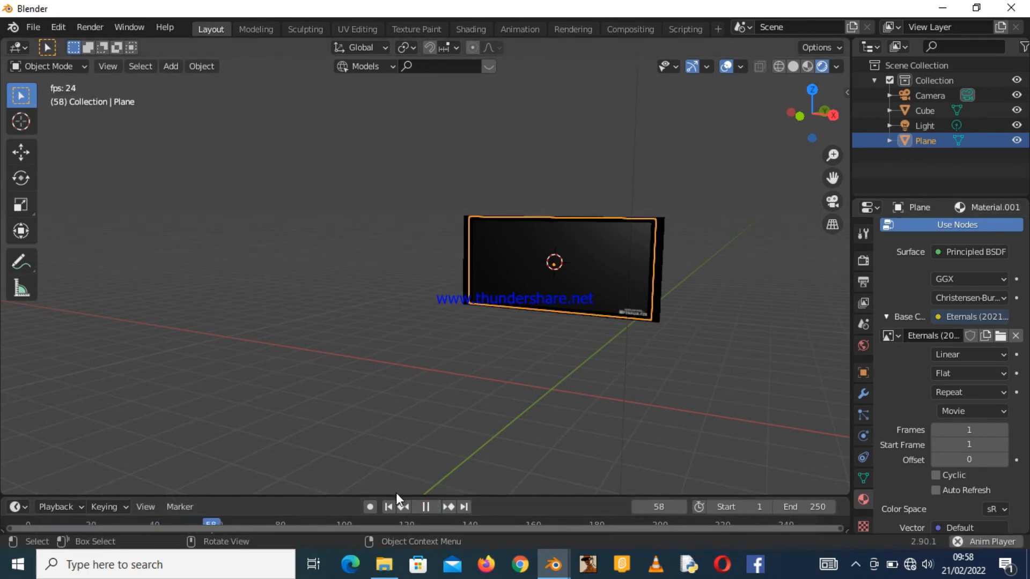
{"action": "left_click_drag", "start_coordinate": [395, 494], "coordinate": [397, 415]}
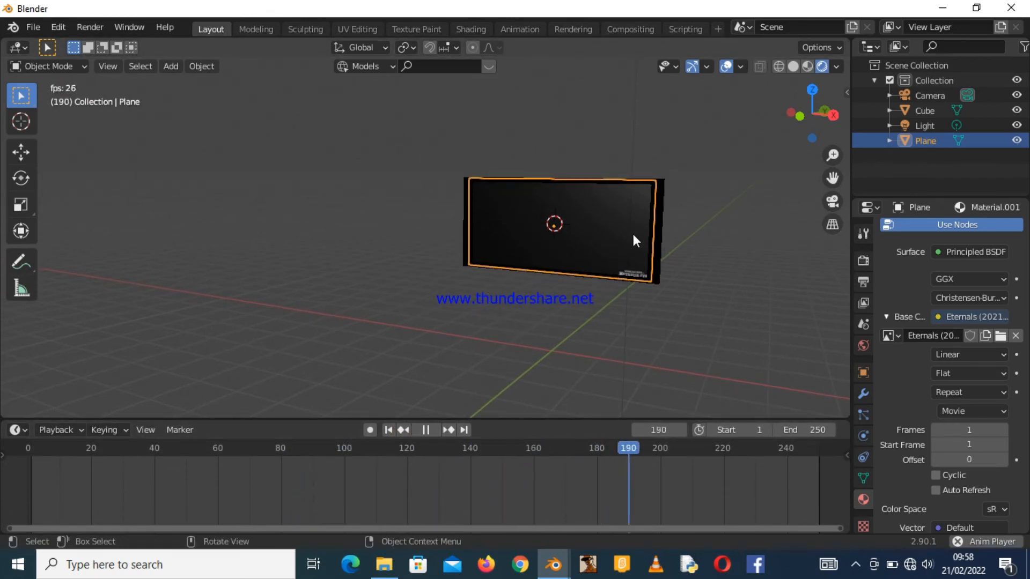
{"action": "left_click", "coordinate": [424, 430]}
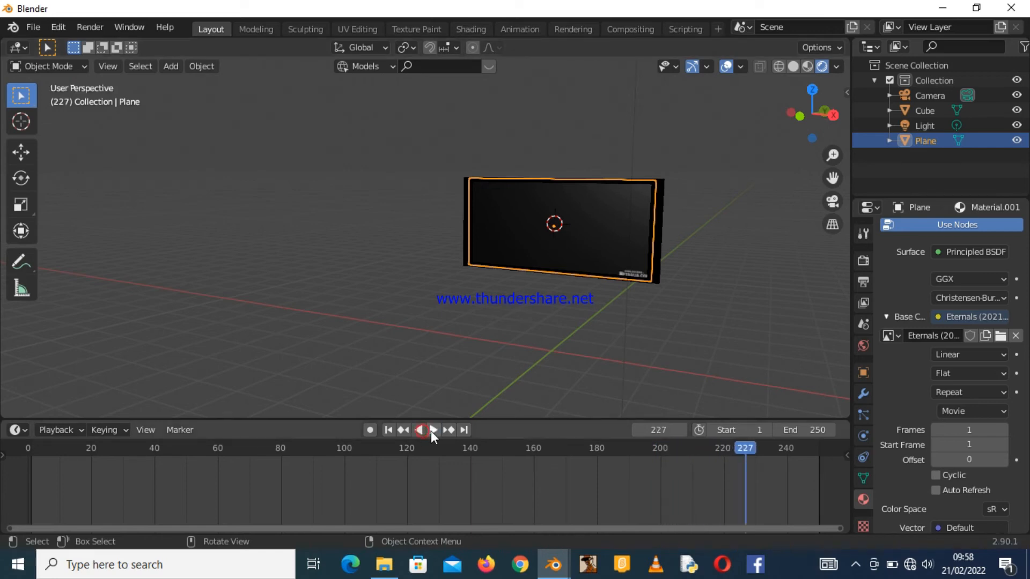
{"action": "left_click", "coordinate": [421, 430]}
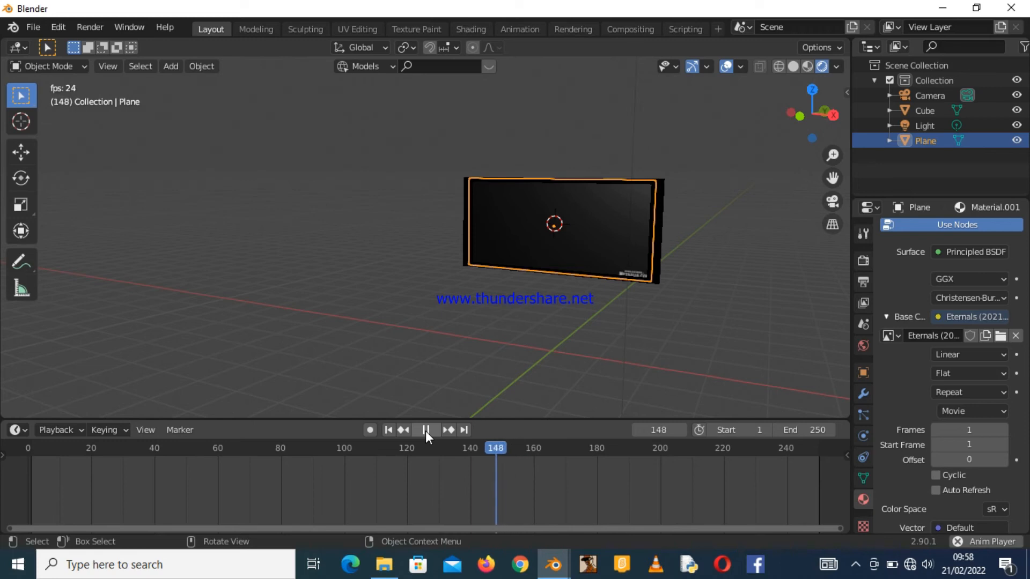
{"action": "left_click", "coordinate": [425, 430]}
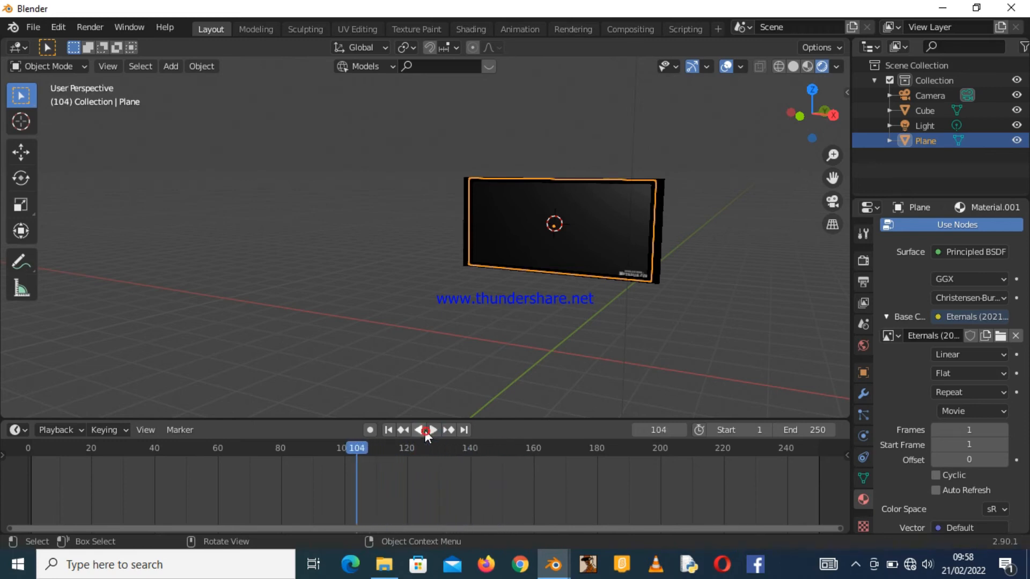
{"action": "left_click", "coordinate": [389, 429]}
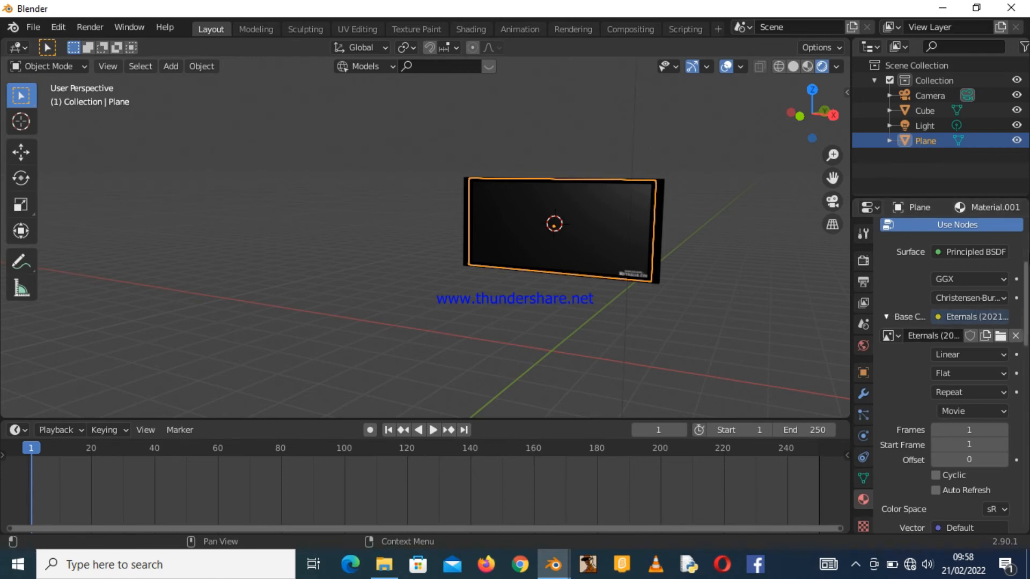
Enable Auto Refresh on the screen's movie texture and play the timeline to preview it.
{"action": "scroll", "coordinate": [1013, 316], "scroll_direction": "down", "scroll_amount": 5}
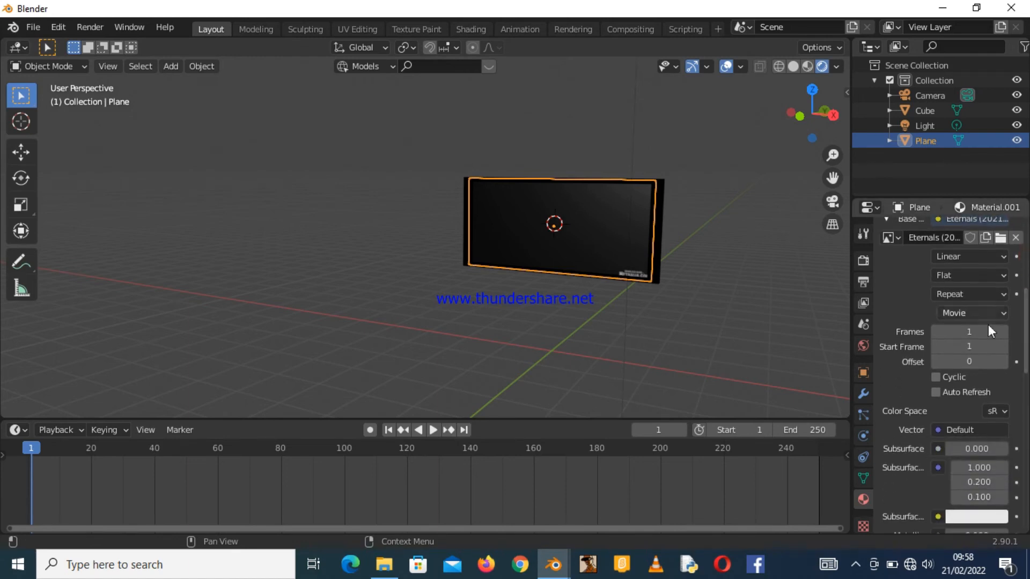
{"action": "left_click", "coordinate": [937, 392]}
{"action": "left_click", "coordinate": [433, 430]}
{"action": "left_click", "coordinate": [432, 429]}
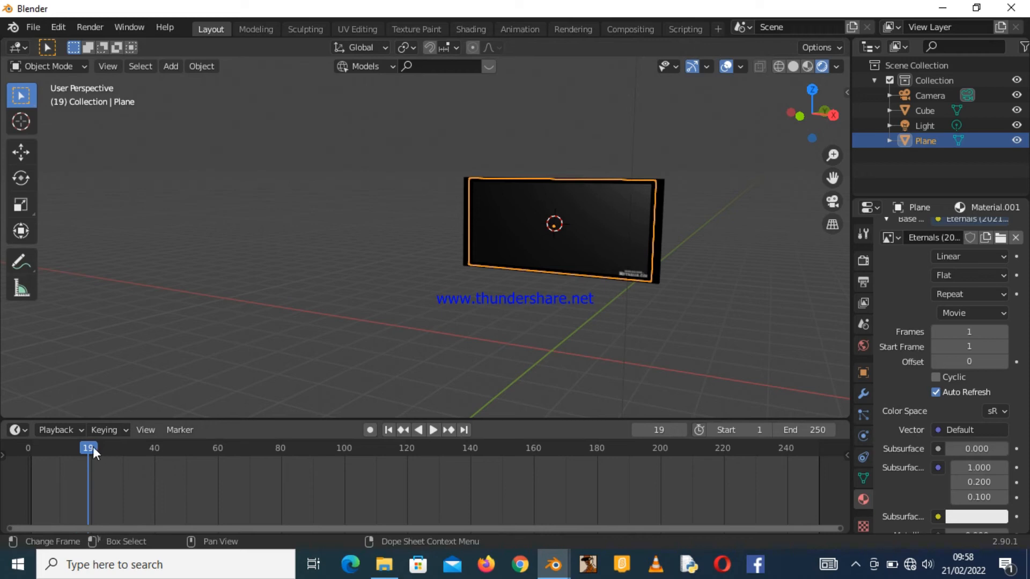
Set the movie texture's Frames to 3000.
{"action": "left_click", "coordinate": [63, 447]}
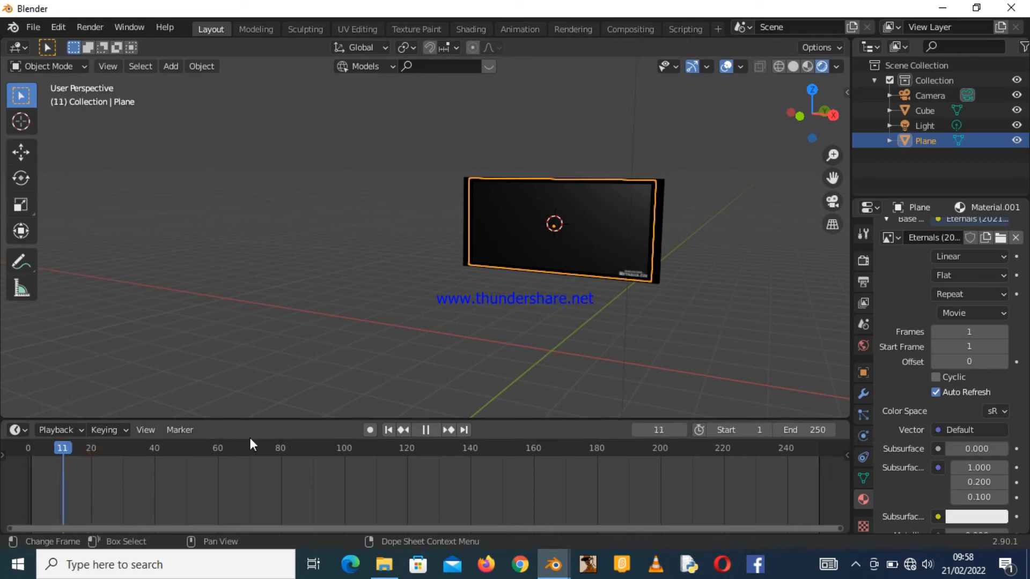
{"action": "left_click", "coordinate": [387, 430]}
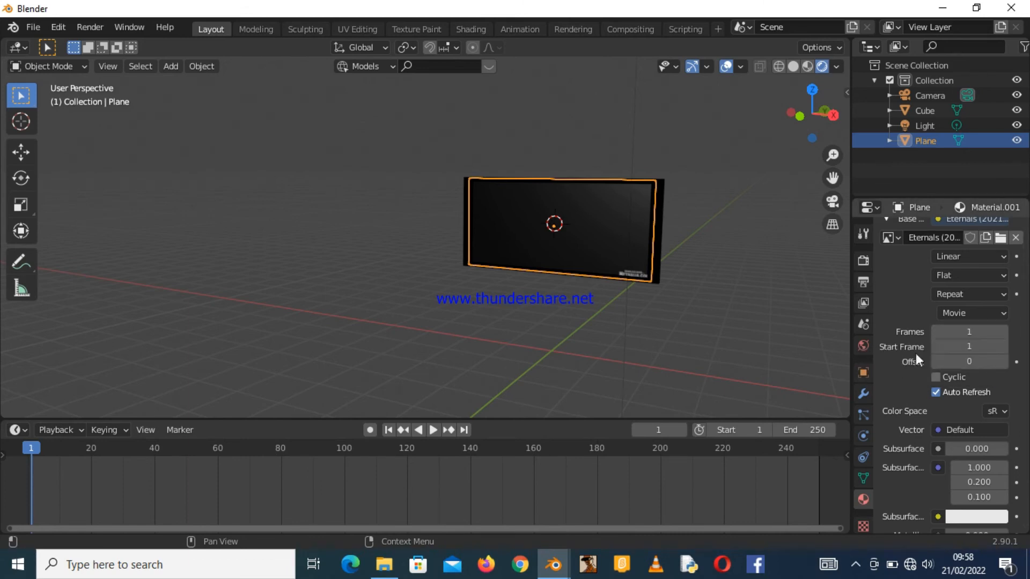
{"action": "left_click", "coordinate": [964, 330]}
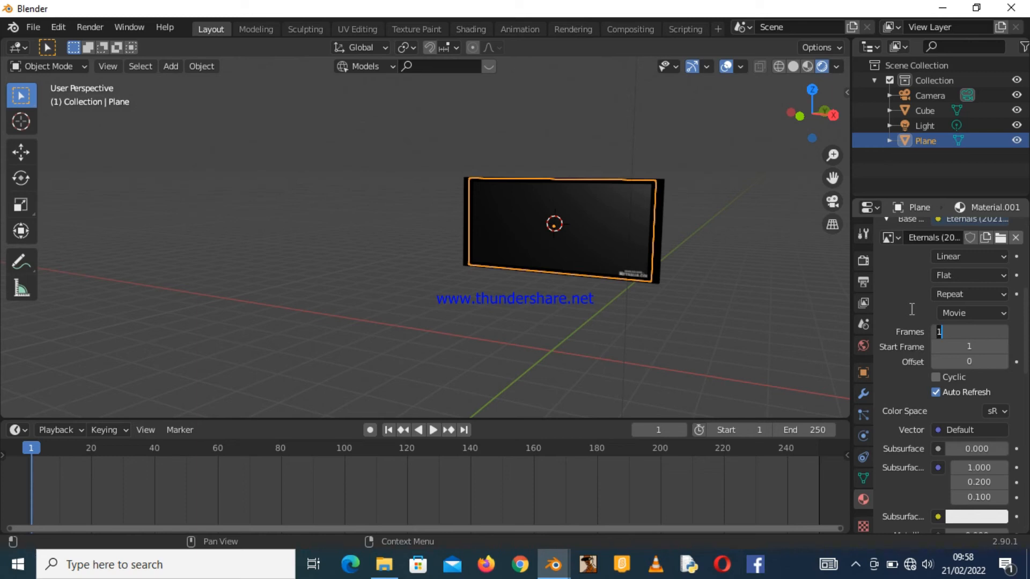
{"action": "type", "text": "3000"}
{"action": "key", "text": "Return"}
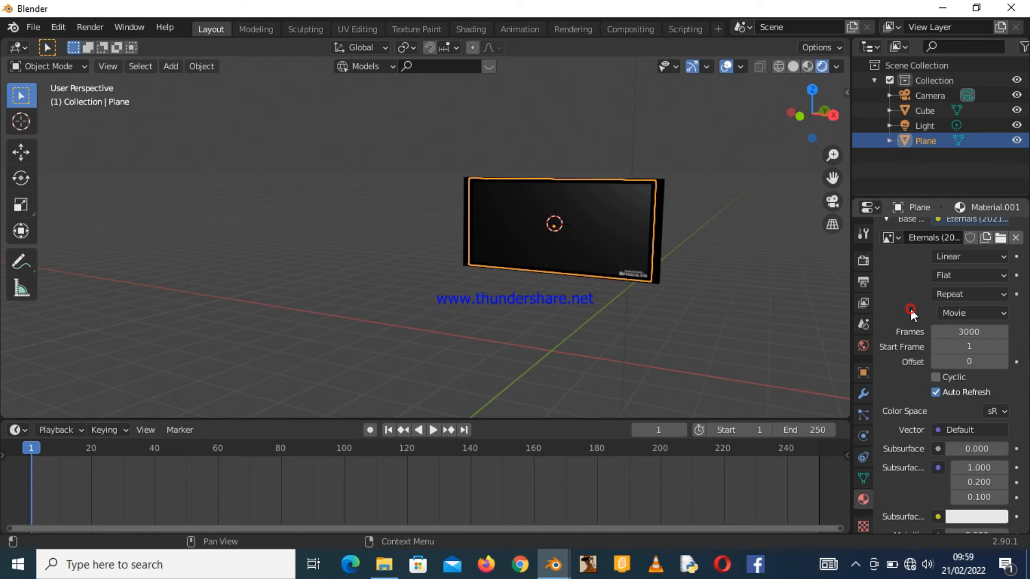
Set the movie texture's Offset to 1 and insert a keyframe on it at frame 1.
{"action": "left_click", "coordinate": [950, 363]}
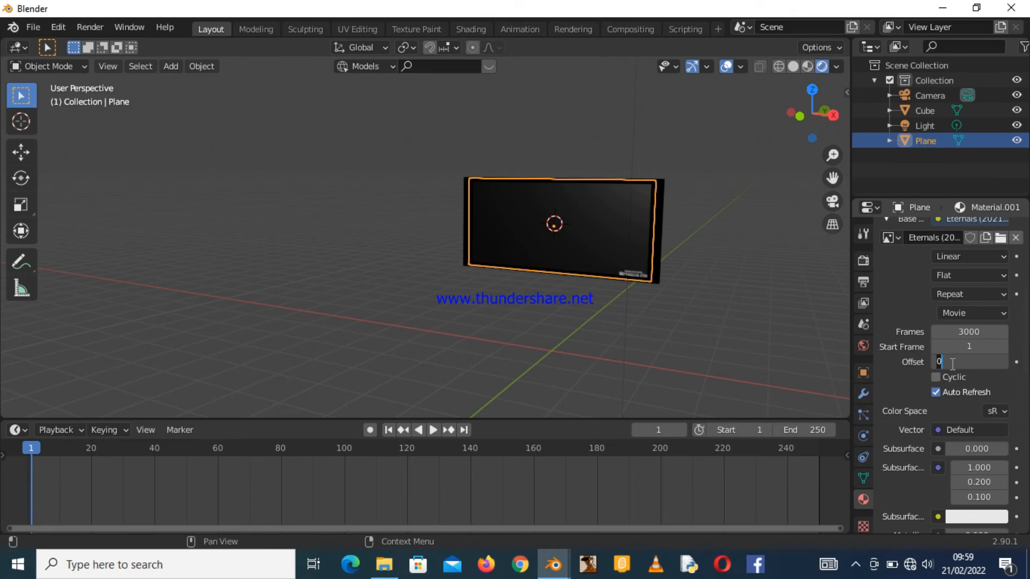
{"action": "type", "text": "1"}
{"action": "left_click", "coordinate": [901, 371]}
{"action": "left_click", "coordinate": [1015, 362]}
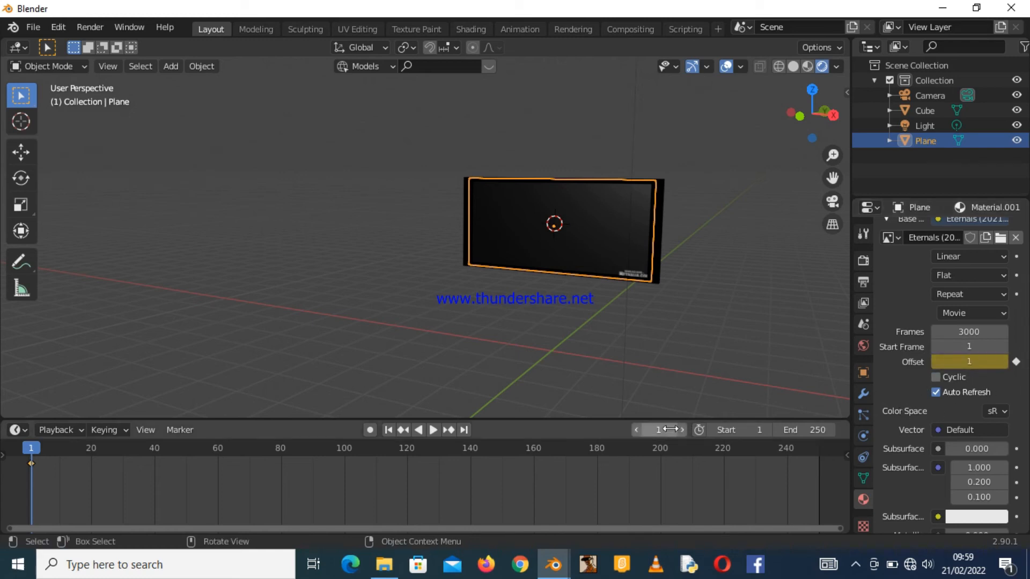
Play and scrub the timeline to preview the video on the screen.
{"action": "left_click", "coordinate": [433, 429]}
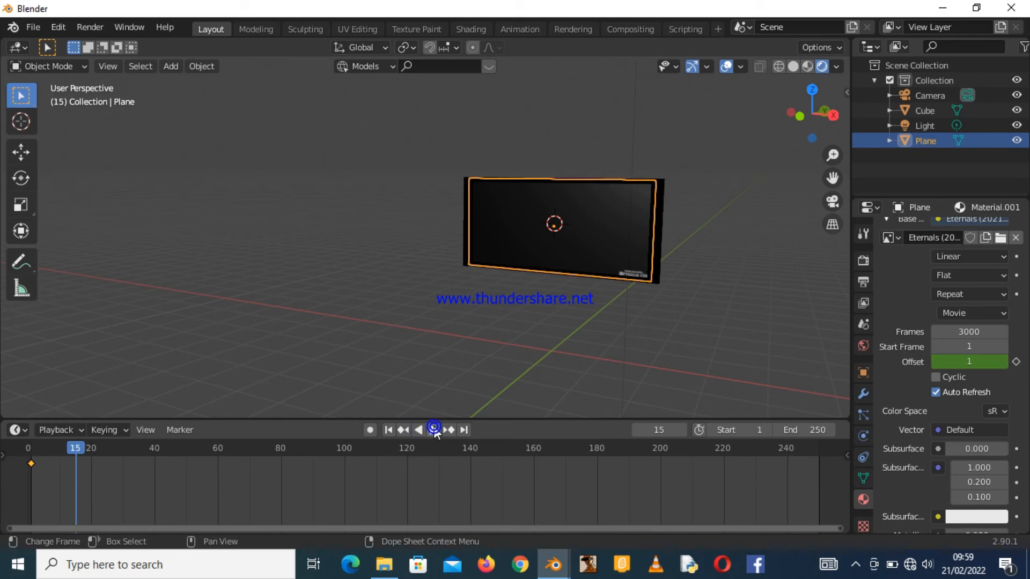
{"action": "left_click", "coordinate": [433, 428]}
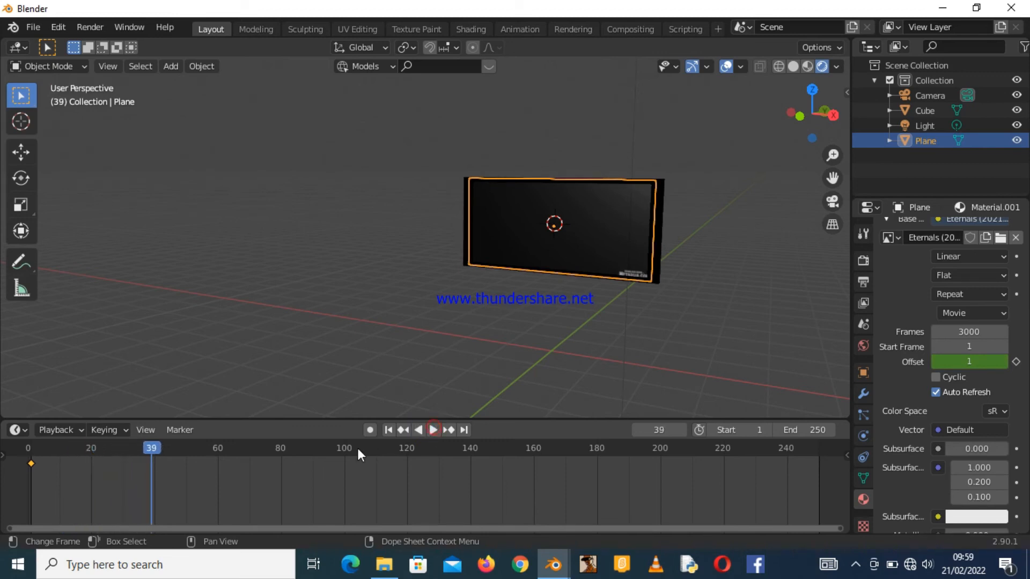
{"action": "key", "text": "space"}
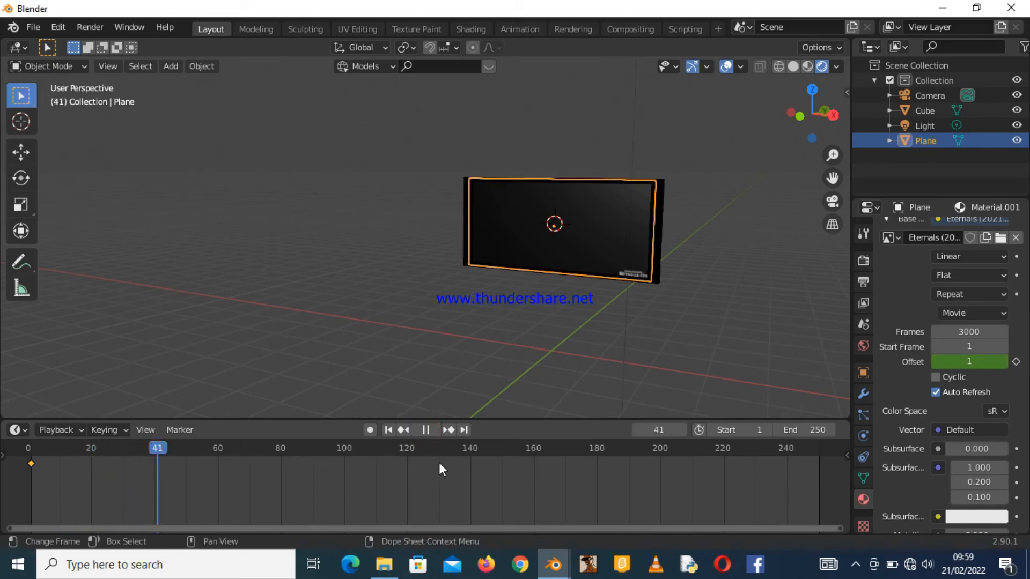
{"action": "left_click", "coordinate": [697, 453]}
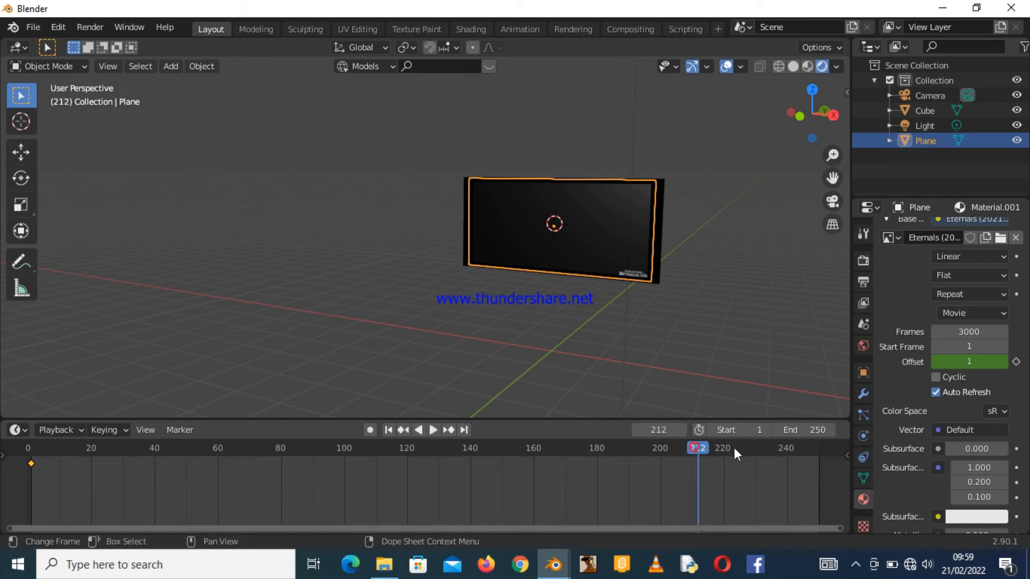
{"action": "key", "text": "space"}
{"action": "key", "text": "space"}
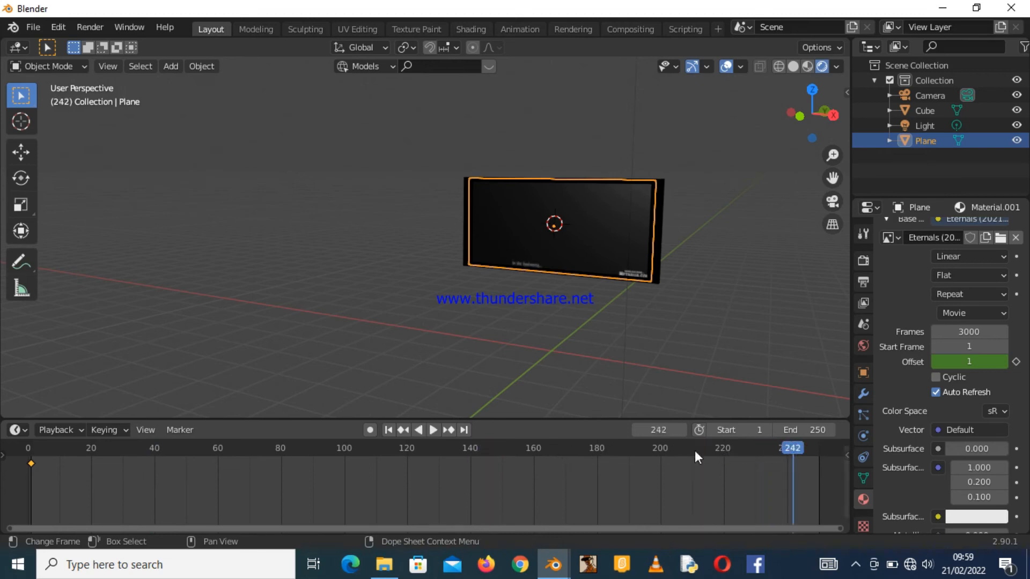
At frame 250, set the Offset to 250 and insert a keyframe on it.
{"action": "left_click_drag", "start_coordinate": [793, 445], "coordinate": [817, 449]}
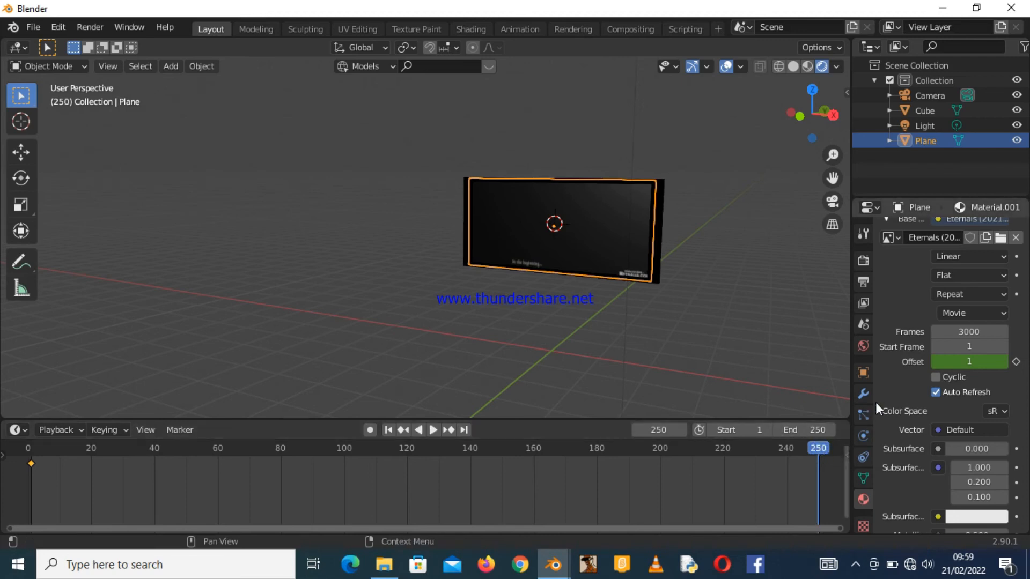
{"action": "left_click", "coordinate": [969, 362]}
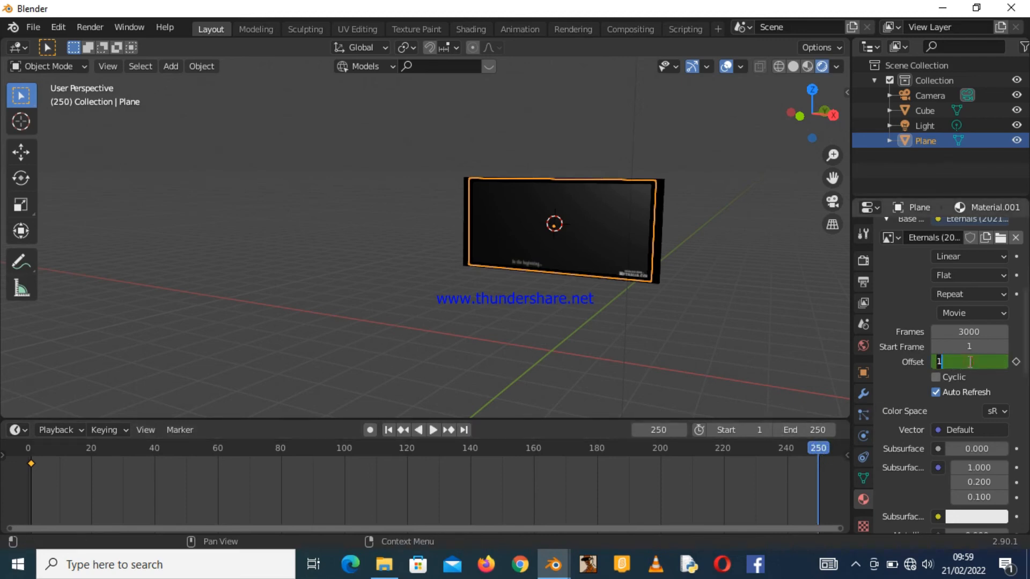
{"action": "type", "text": "250"}
{"action": "key", "text": "Return"}
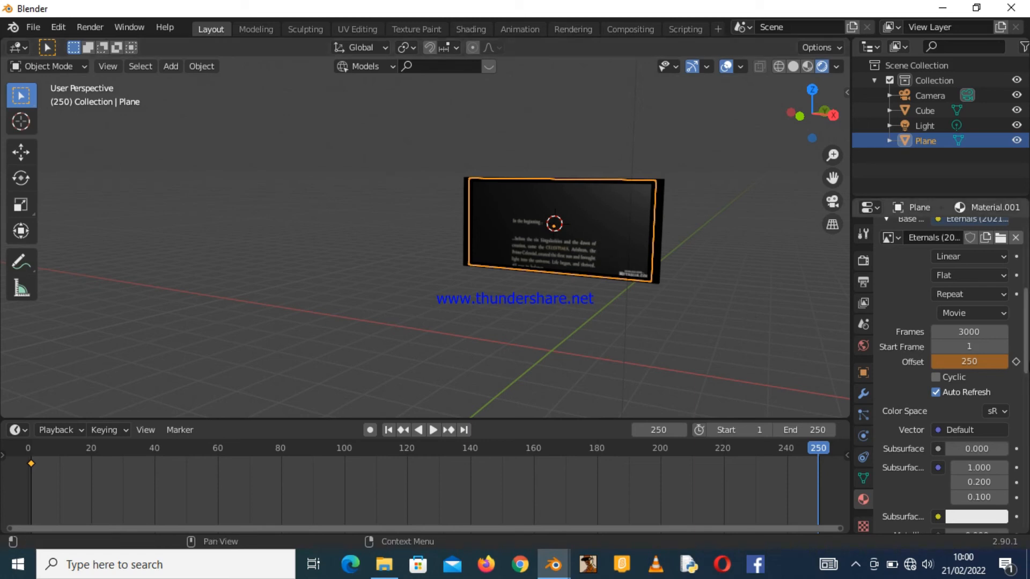
{"action": "left_click", "coordinate": [1015, 362]}
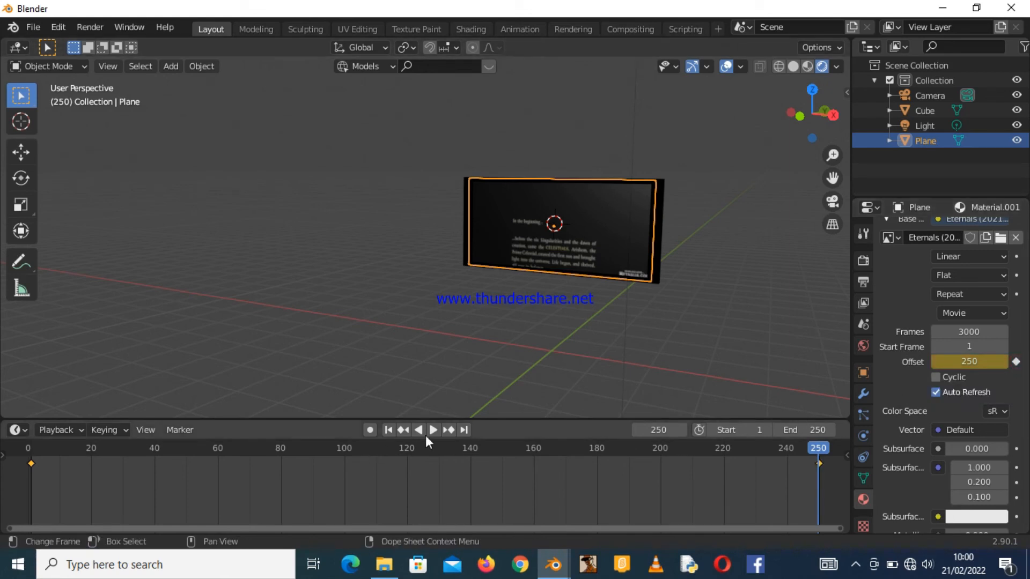
Return to the first frame and play the animation to preview the keyframed video.
{"action": "left_click", "coordinate": [387, 430]}
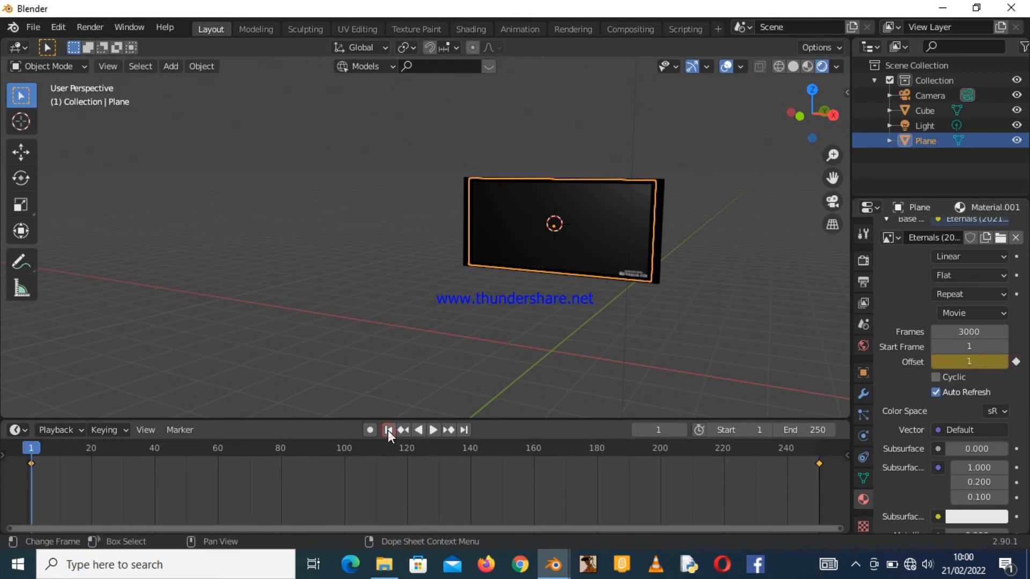
{"action": "left_click", "coordinate": [432, 430]}
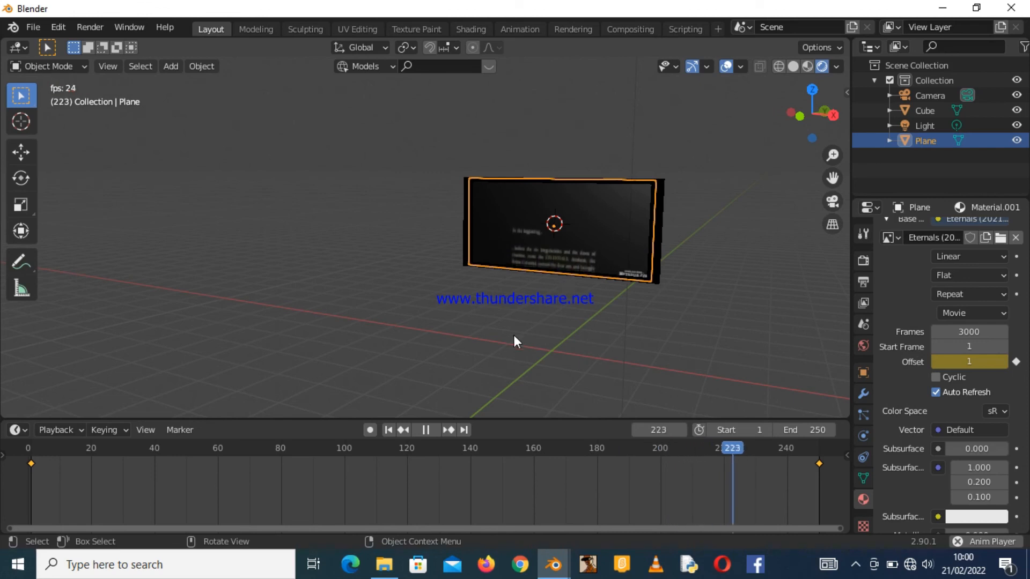
{"action": "left_click", "coordinate": [434, 426]}
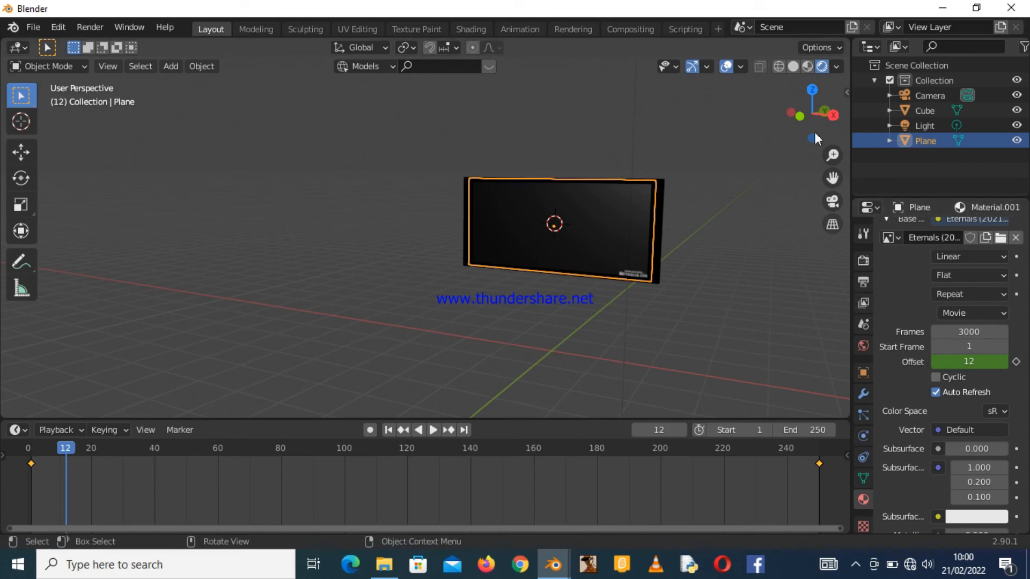
{"action": "left_click_drag", "start_coordinate": [818, 113], "coordinate": [862, 93]}
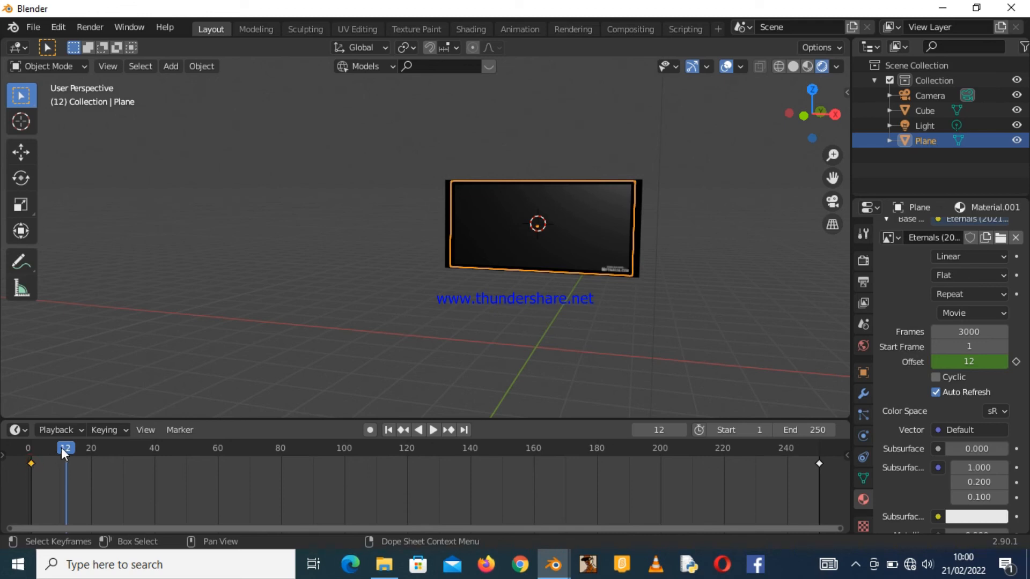
{"action": "key", "text": "ctrl+shift+space"}
Delete the Offset keyframes at frame 1 and frame 250 from the timeline.
{"action": "left_click_drag", "start_coordinate": [33, 446], "coordinate": [32, 451]}
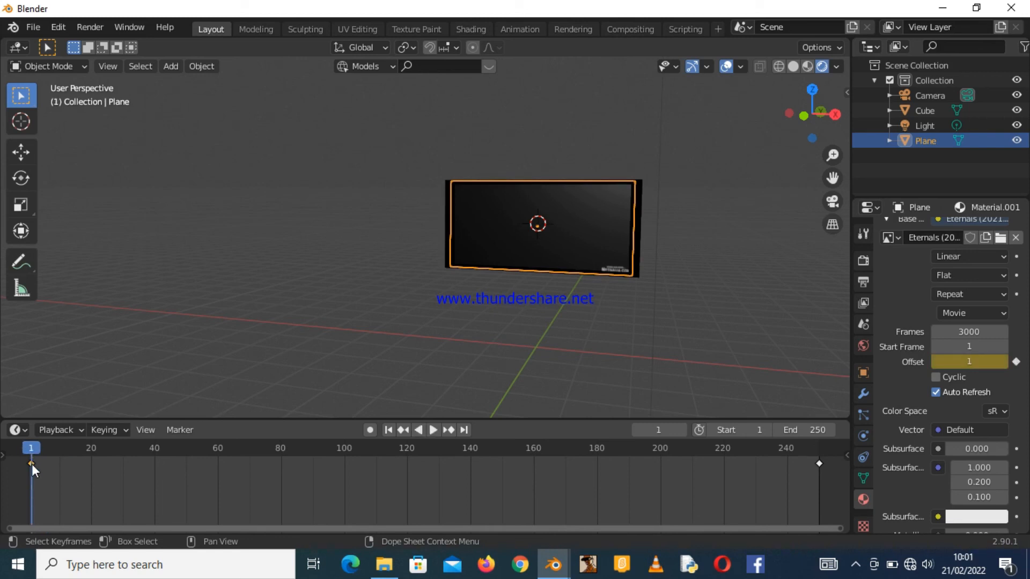
{"action": "key", "text": "x"}
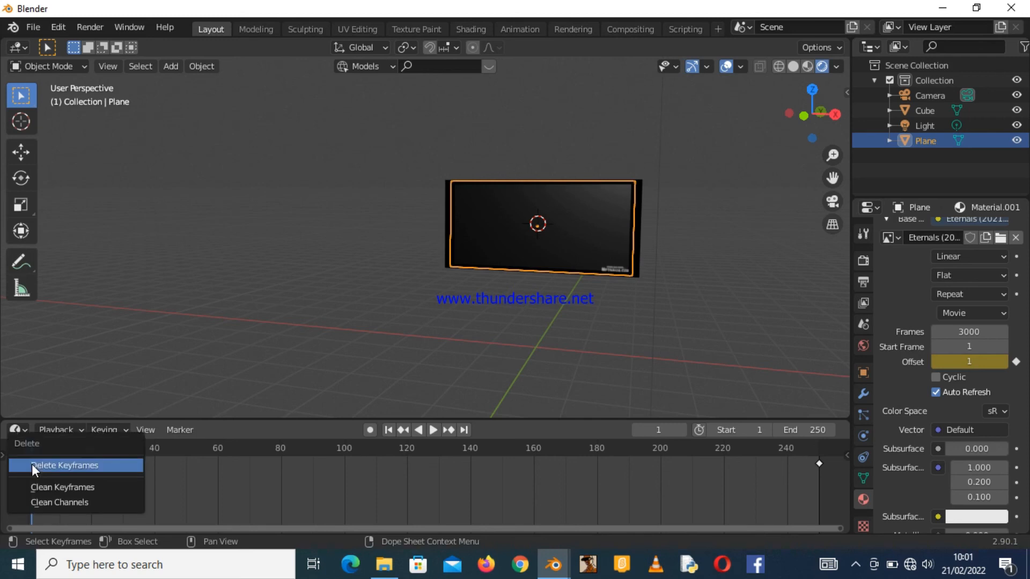
{"action": "left_click", "coordinate": [31, 465]}
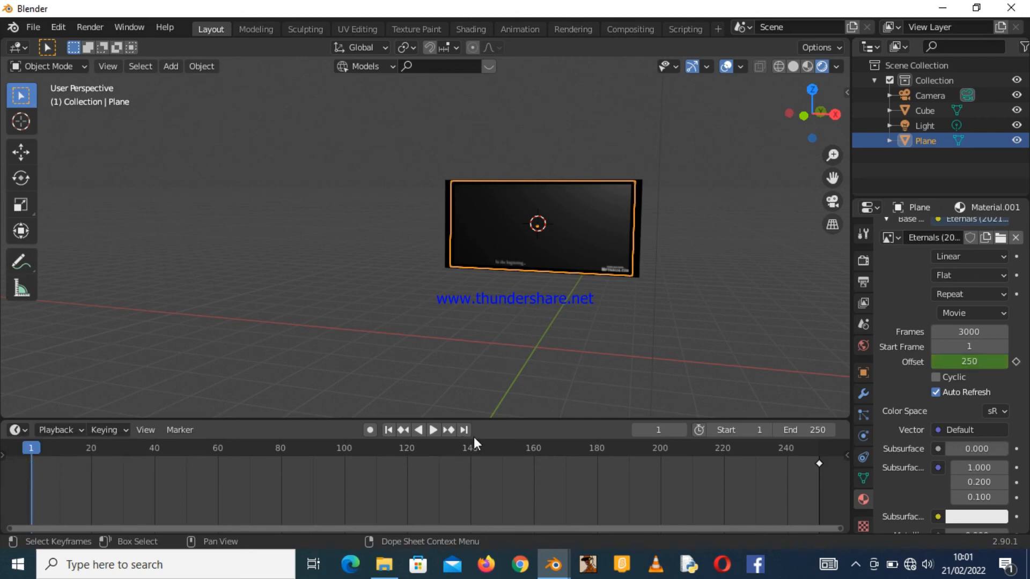
{"action": "key", "text": "x"}
{"action": "left_click", "coordinate": [817, 465]}
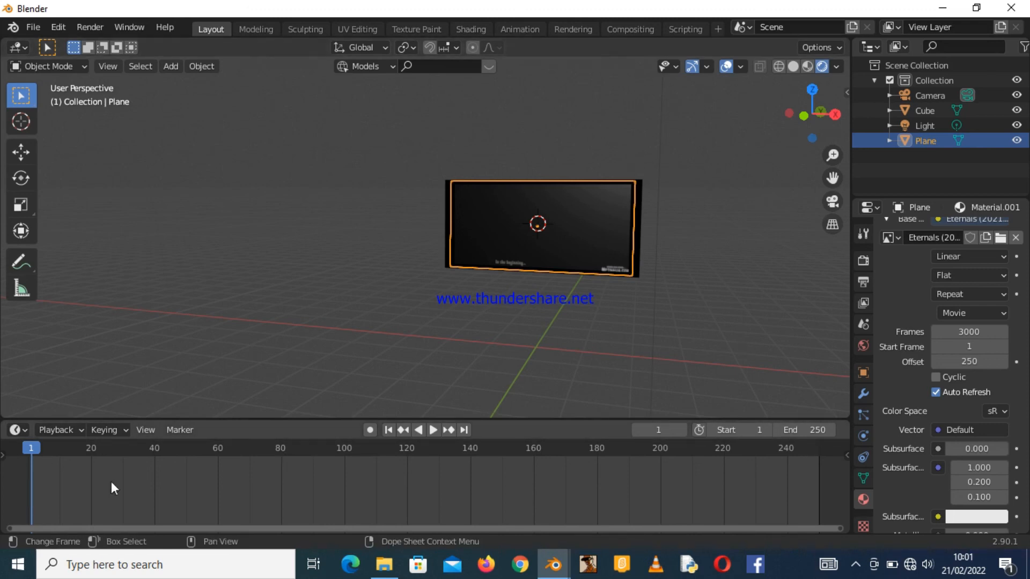
Set the movie texture's Offset to 350.
{"action": "left_click", "coordinate": [970, 362]}
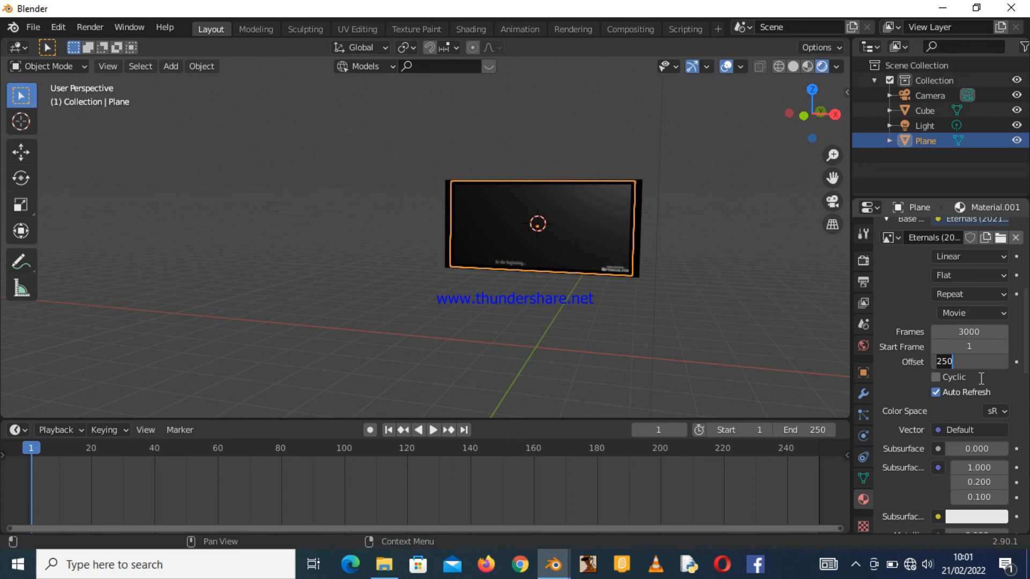
{"action": "type", "text": "350"}
{"action": "key", "text": "Return"}
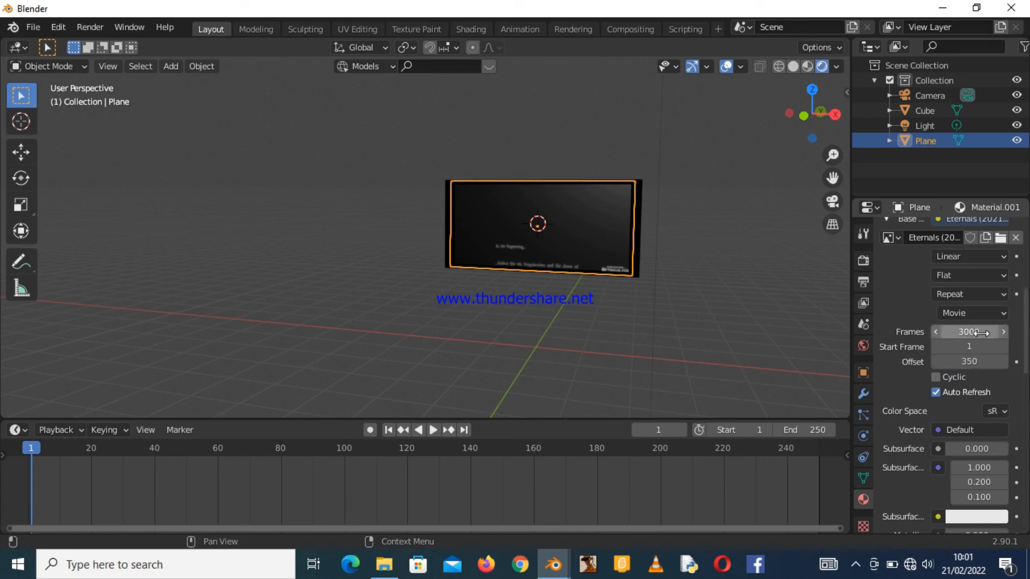
Set the movie texture's Frames to 4000.
{"action": "left_click", "coordinate": [976, 332]}
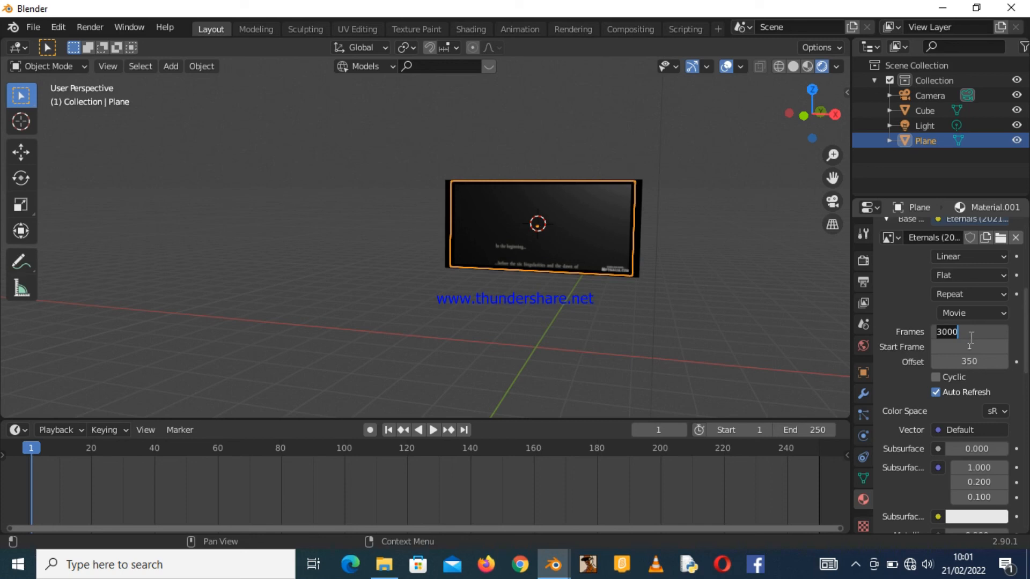
{"action": "type", "text": "4"}
{"action": "key", "text": "Return"}
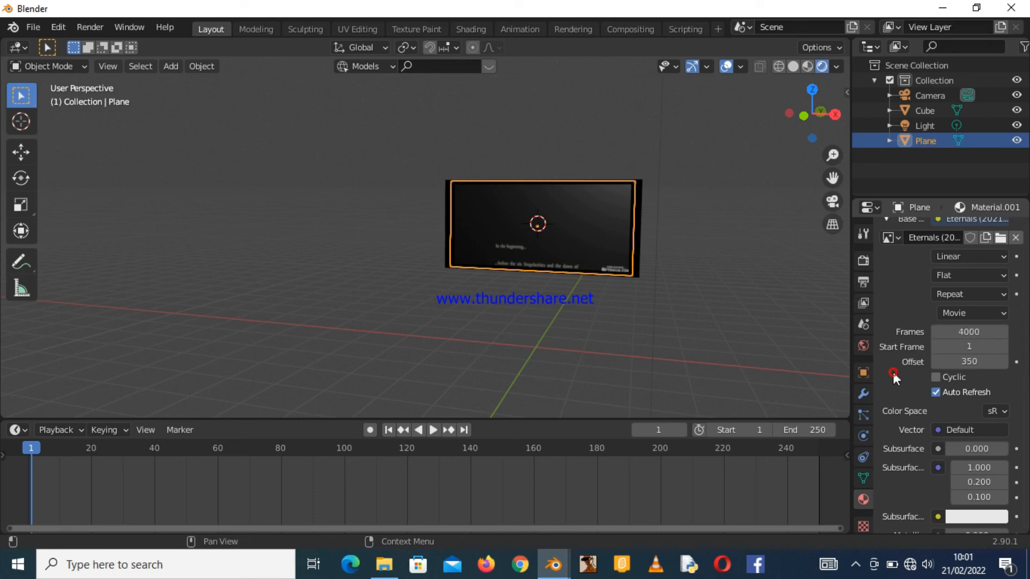
Set the movie texture's Offset to 3350.
{"action": "left_click", "coordinate": [970, 362]}
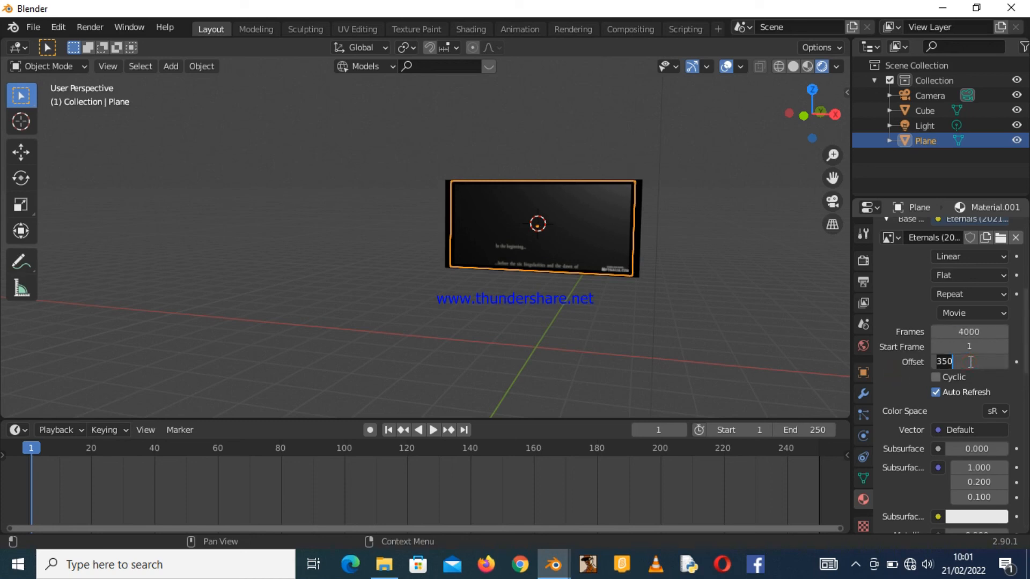
{"action": "type", "text": "3"}
{"action": "left_click", "coordinate": [904, 373]}
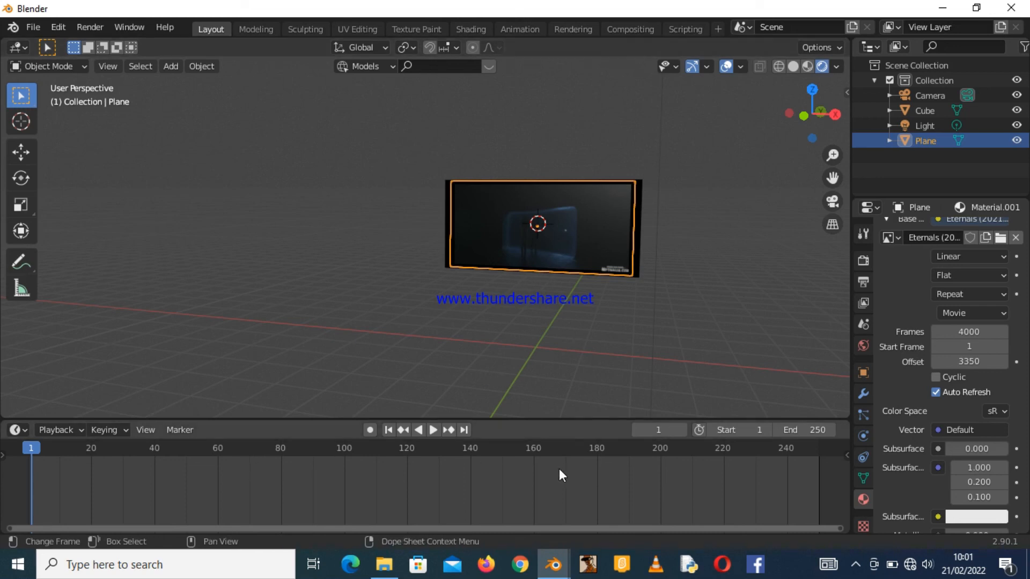
Preview the last frame, then return to frame 1 and insert a keyframe on the Offset.
{"action": "left_click", "coordinate": [816, 453]}
{"action": "left_click_drag", "start_coordinate": [815, 450], "coordinate": [820, 451]}
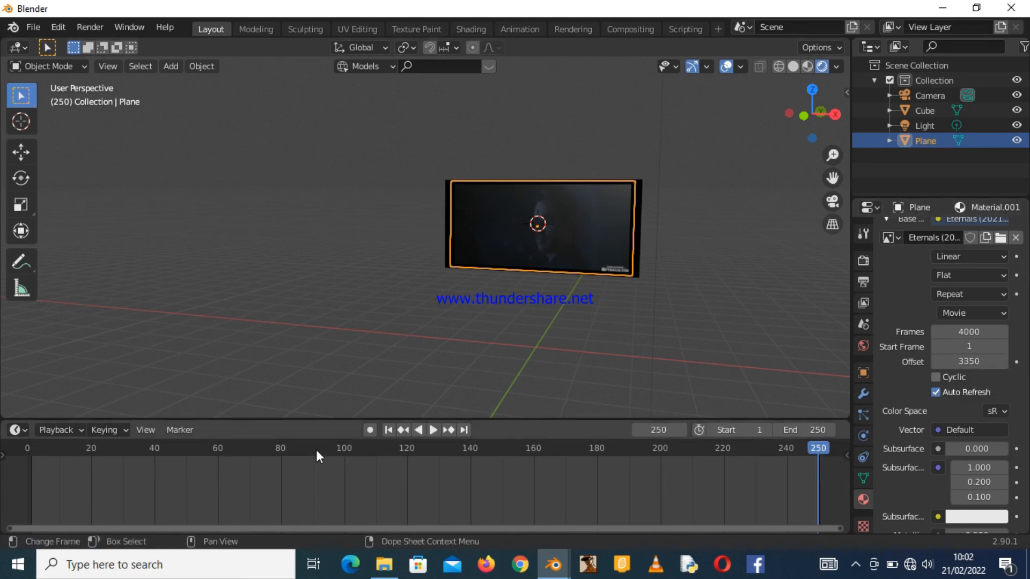
{"action": "left_click", "coordinate": [32, 448]}
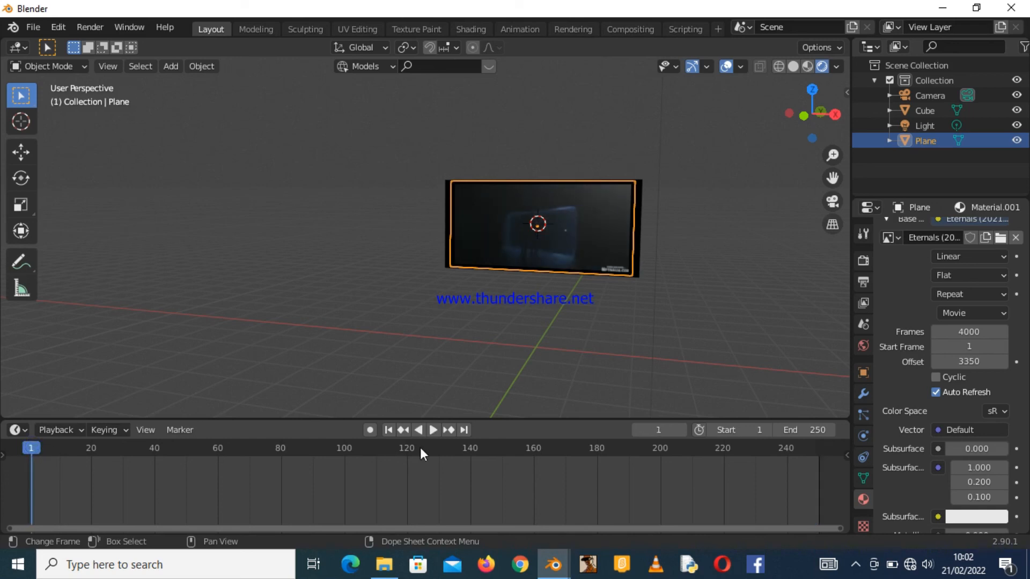
{"action": "left_click", "coordinate": [1016, 362]}
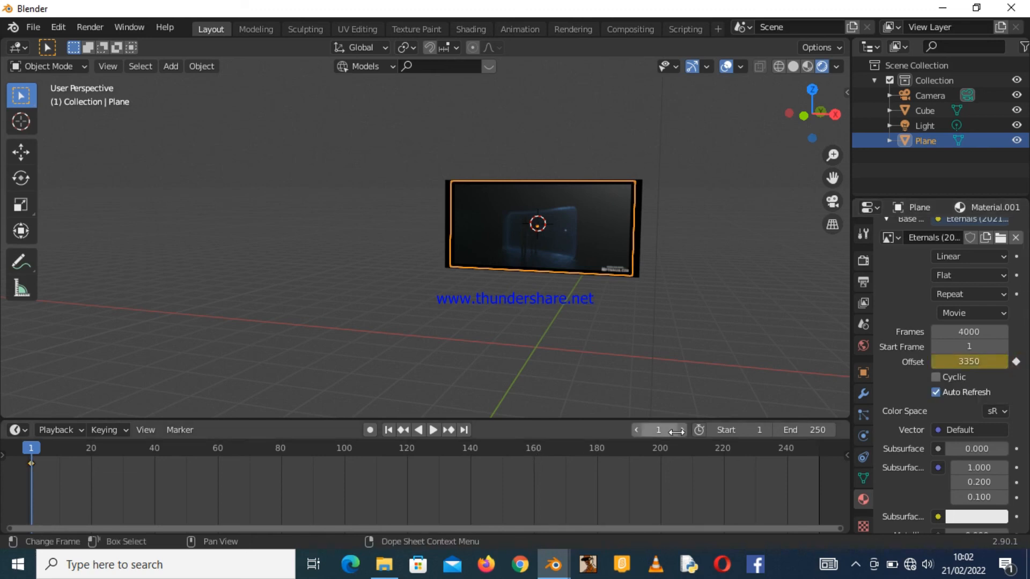
Go to the last frame, 250, and insert a keyframe on the movie texture's Offset.
{"action": "left_click", "coordinate": [818, 452]}
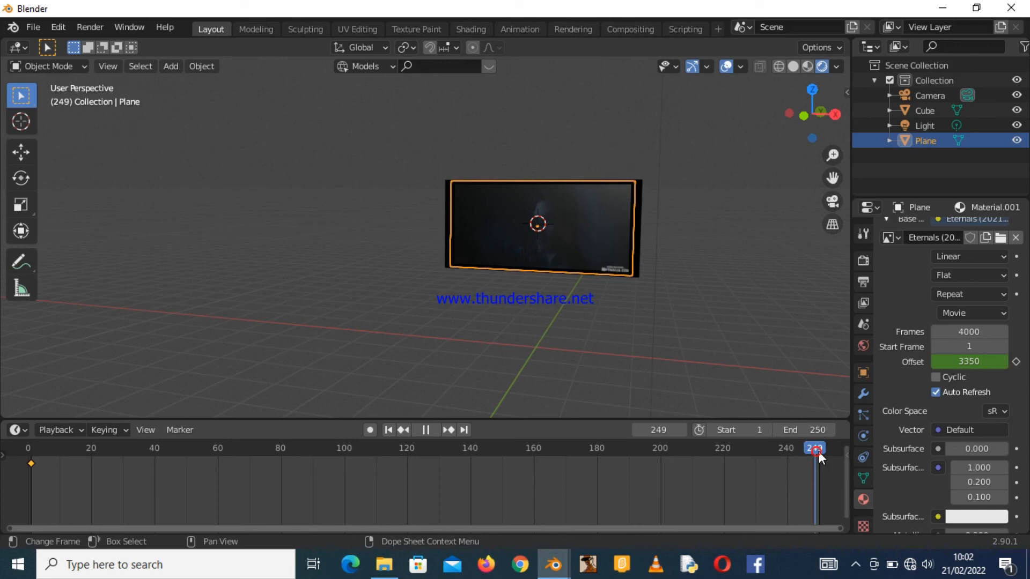
{"action": "key", "text": "space"}
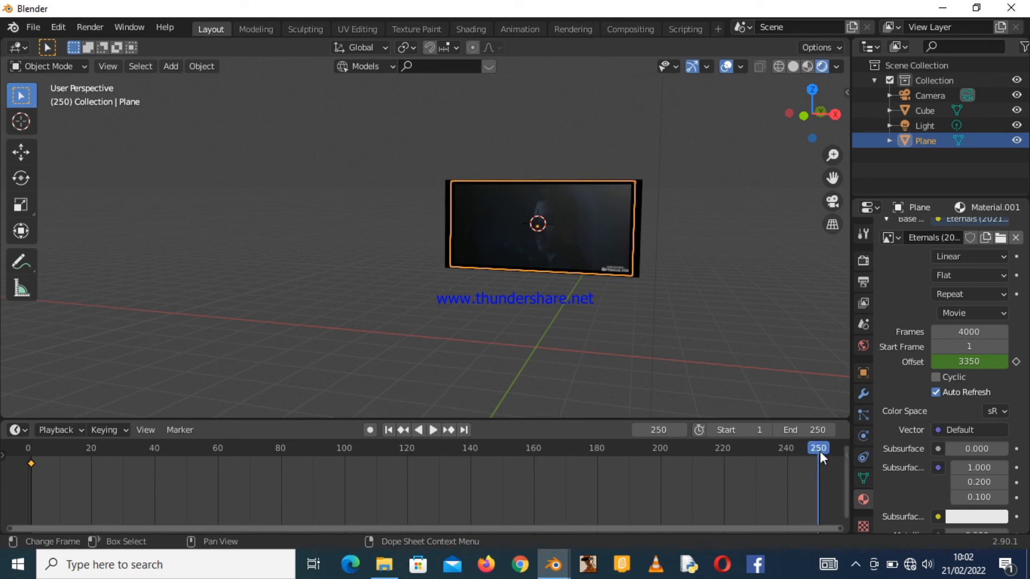
{"action": "left_click", "coordinate": [1015, 362]}
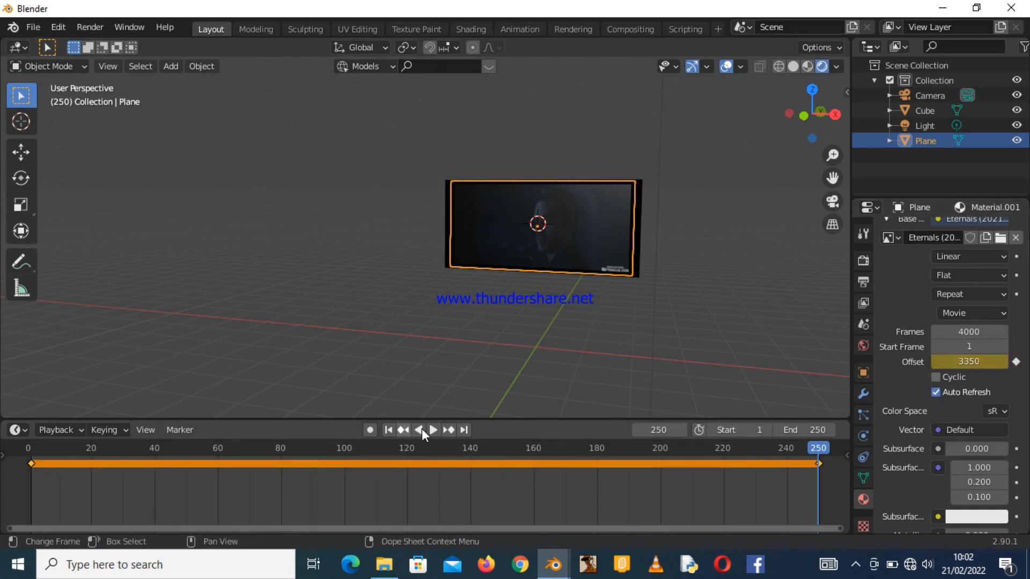
Play the animation from the first frame and orbit around the TV to watch the video on the screen.
{"action": "left_click", "coordinate": [390, 430]}
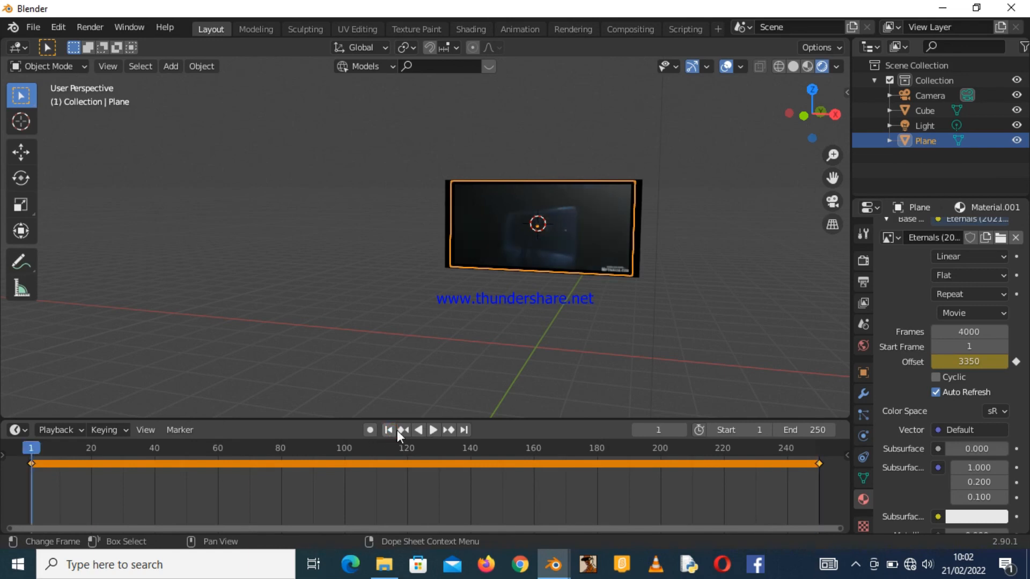
{"action": "left_click", "coordinate": [432, 430]}
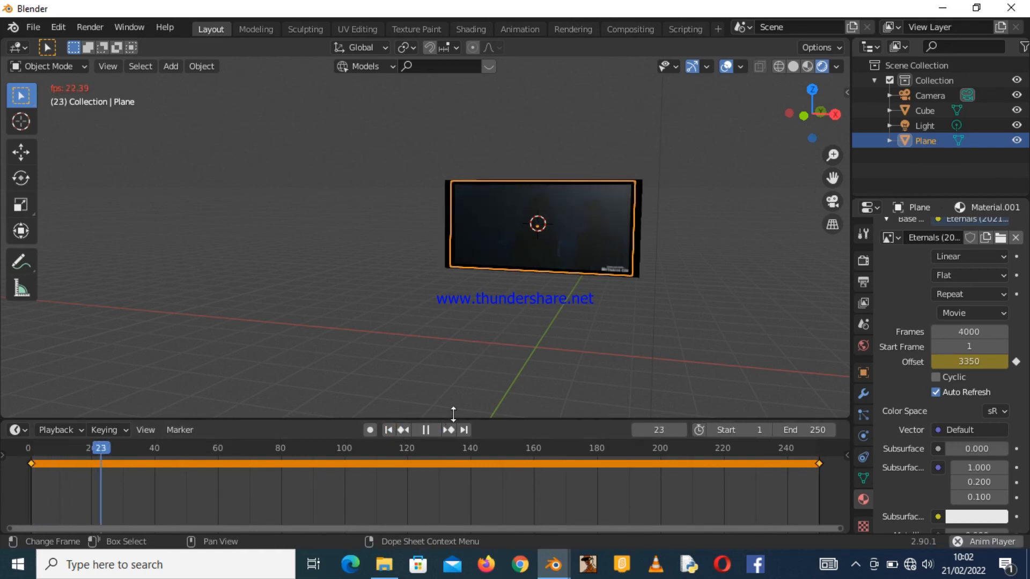
{"action": "mouse_move", "coordinate": [820, 110]}
{"action": "left_mouse_down"}
{"action": "mouse_move", "coordinate": [846, 109]}
{"action": "mouse_move", "coordinate": [818, 113]}
{"action": "left_mouse_up"}
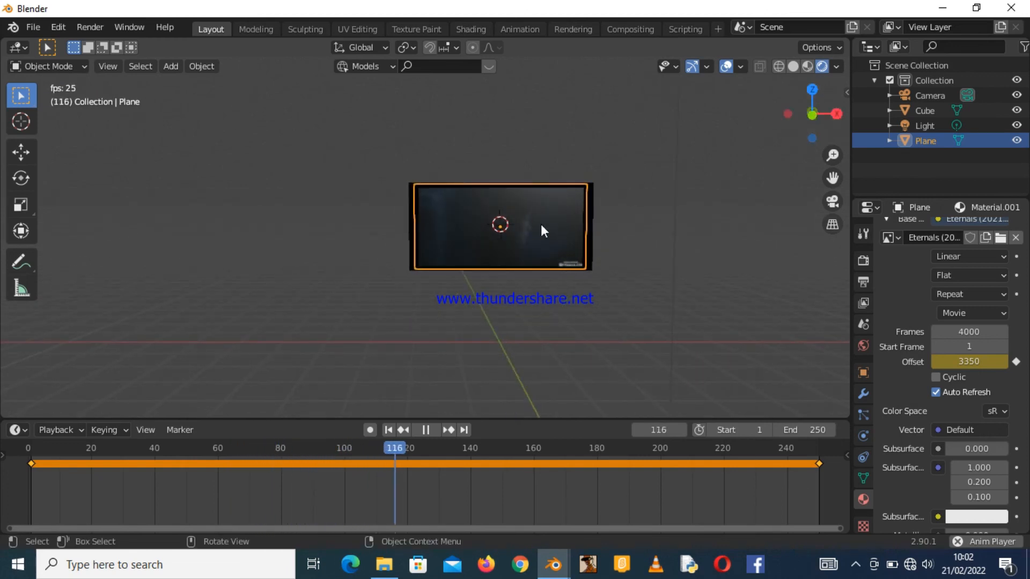
{"action": "left_click_drag", "start_coordinate": [823, 114], "coordinate": [802, 128]}
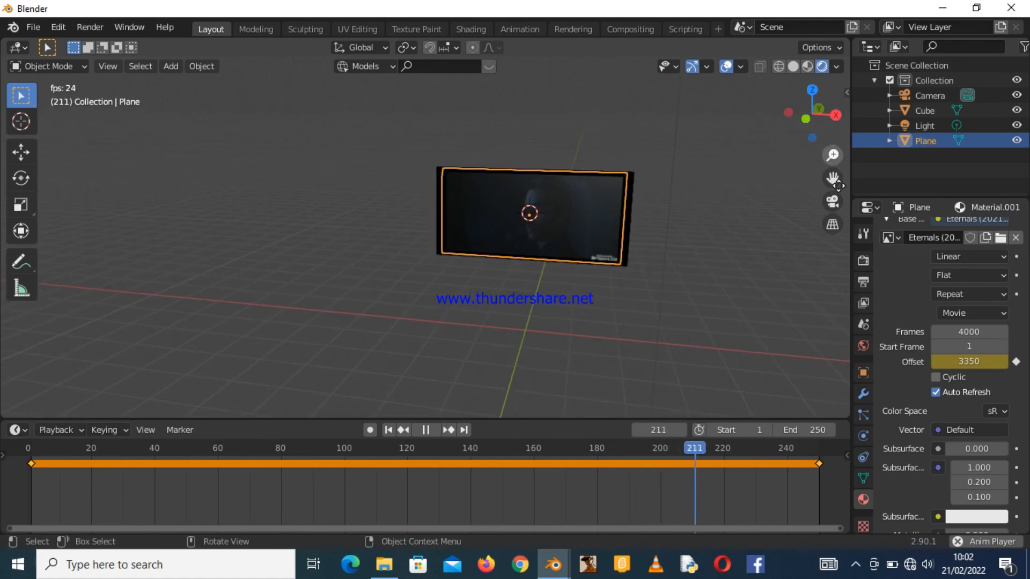
Switch to the camera view and reposition the camera with fly navigation to frame the TV.
{"action": "left_click", "coordinate": [832, 201]}
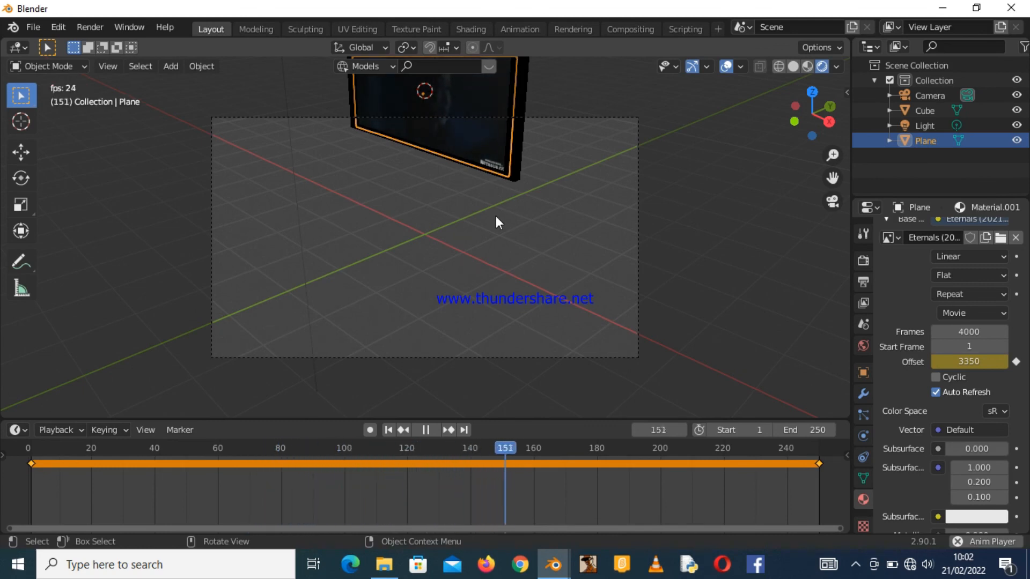
{"action": "key", "text": "shift+grave"}
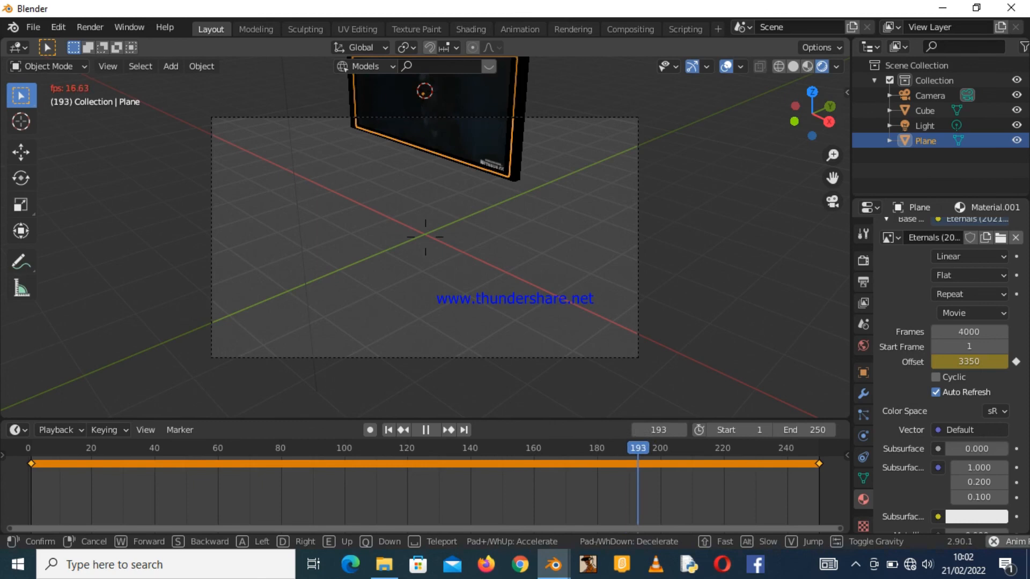
{"action": "left_click", "coordinate": [426, 237]}
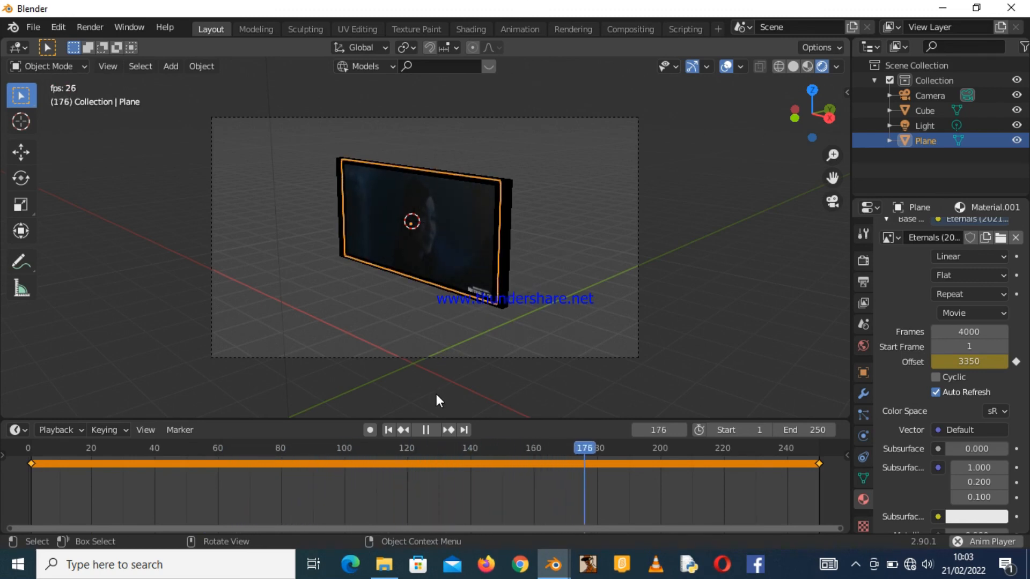
Stop playback, orbit the view, and reselect the screen plane.
{"action": "left_click", "coordinate": [431, 426]}
{"action": "mouse_move", "coordinate": [811, 114]}
{"action": "left_mouse_down"}
{"action": "mouse_move", "coordinate": [783, 117]}
{"action": "mouse_move", "coordinate": [810, 117]}
{"action": "left_mouse_up"}
{"action": "left_click", "coordinate": [505, 180]}
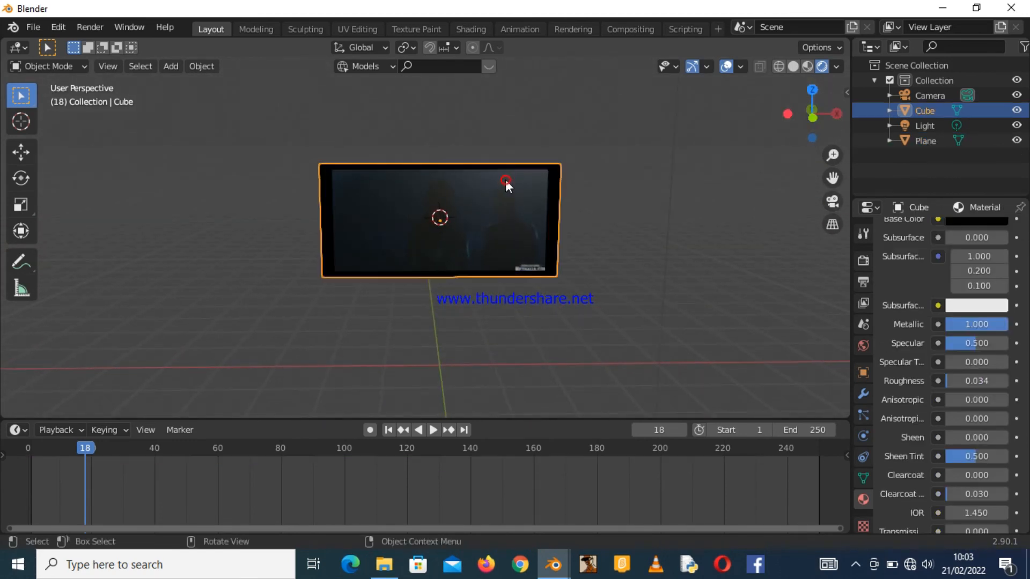
{"action": "left_click", "coordinate": [497, 192]}
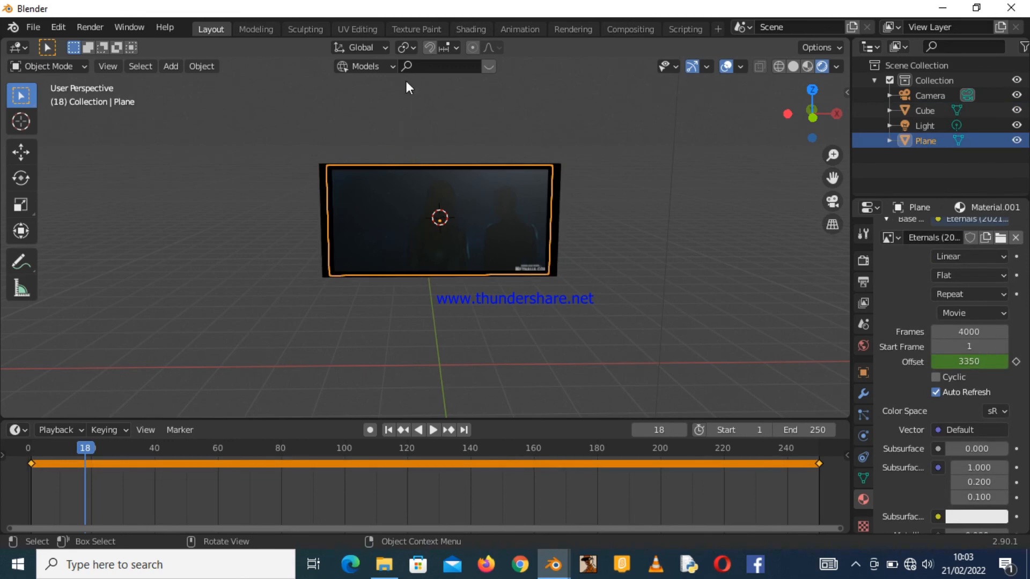
In the Shading workspace, set the screen material's Principled BSDF Roughness to 0.099, then return to Layout.
{"action": "left_click", "coordinate": [471, 25]}
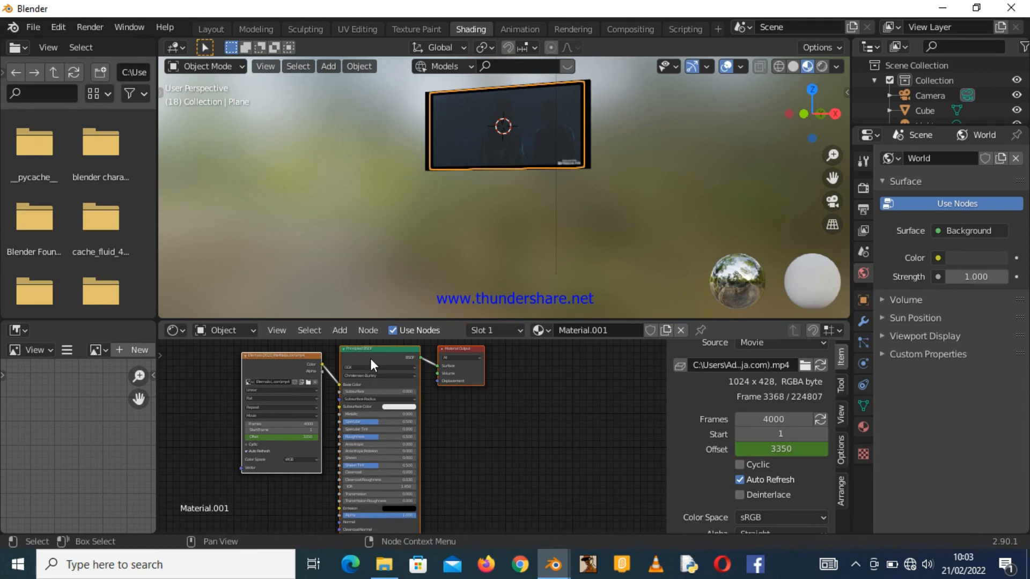
{"action": "left_click", "coordinate": [378, 385]}
{"action": "left_click_drag", "start_coordinate": [752, 497], "coordinate": [702, 491]}
{"action": "left_click_drag", "start_coordinate": [812, 114], "coordinate": [835, 118]}
{"action": "left_click_drag", "start_coordinate": [703, 493], "coordinate": [684, 494]}
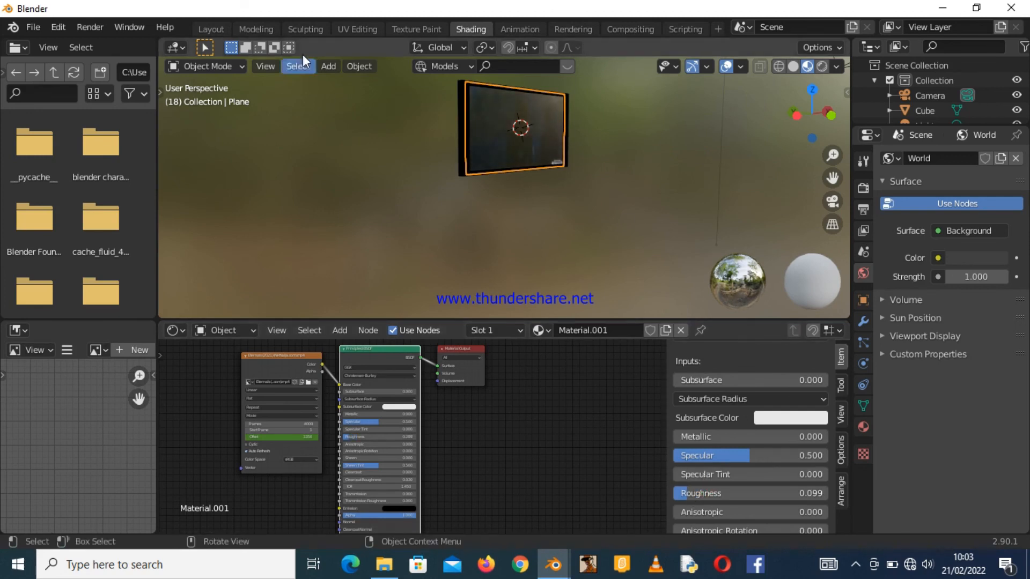
{"action": "left_click", "coordinate": [208, 28]}
{"action": "left_click_drag", "start_coordinate": [776, 110], "coordinate": [750, 123]}
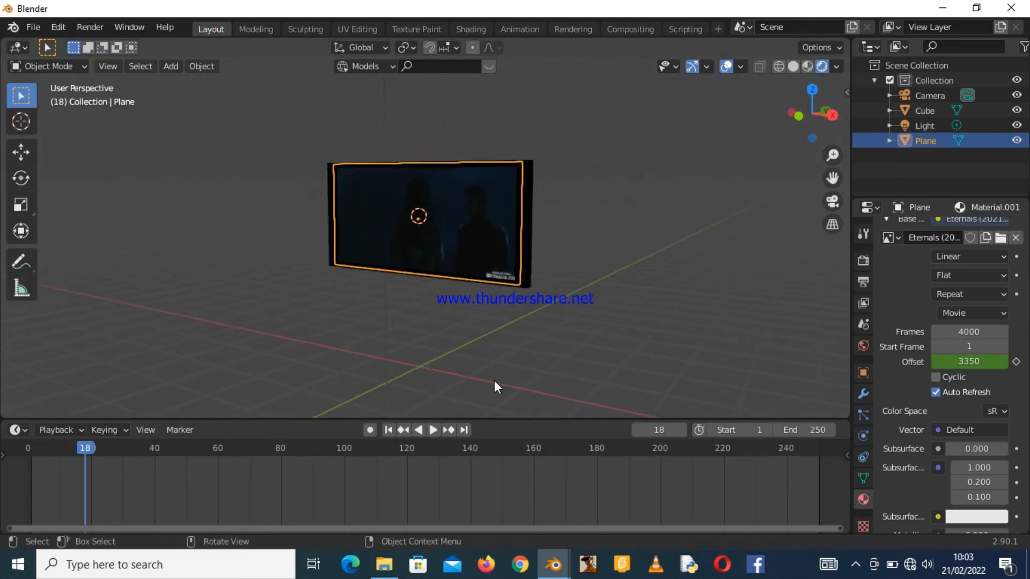